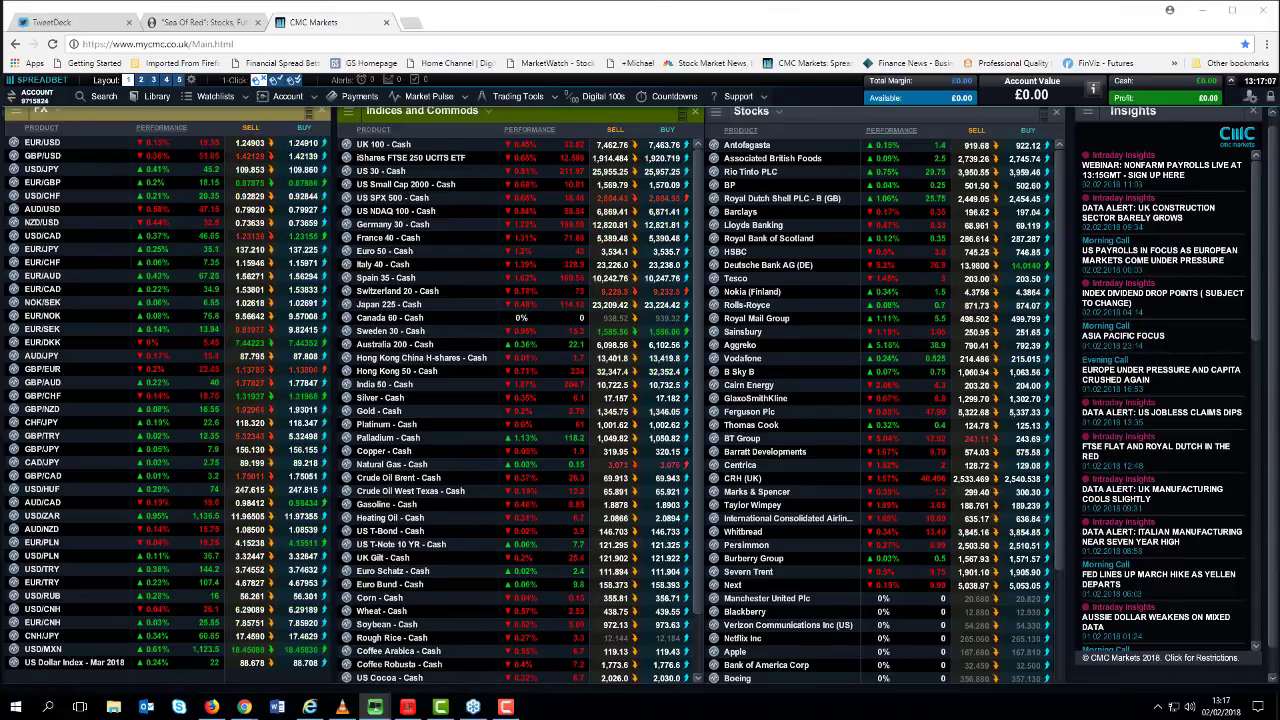
- Bring the Bloomberg dollar index chart window into view for review, and move it back off the screen
drag(1279, 357, 506, 163)
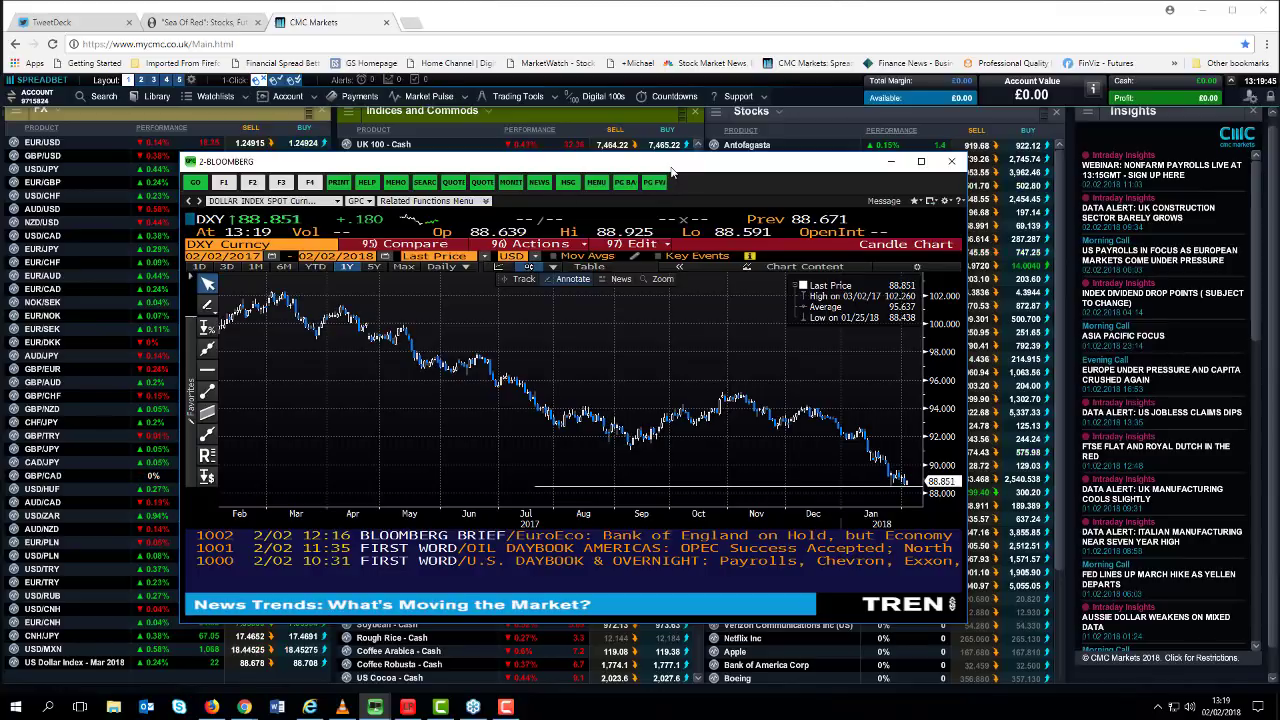
drag(675, 167, 1279, 290)
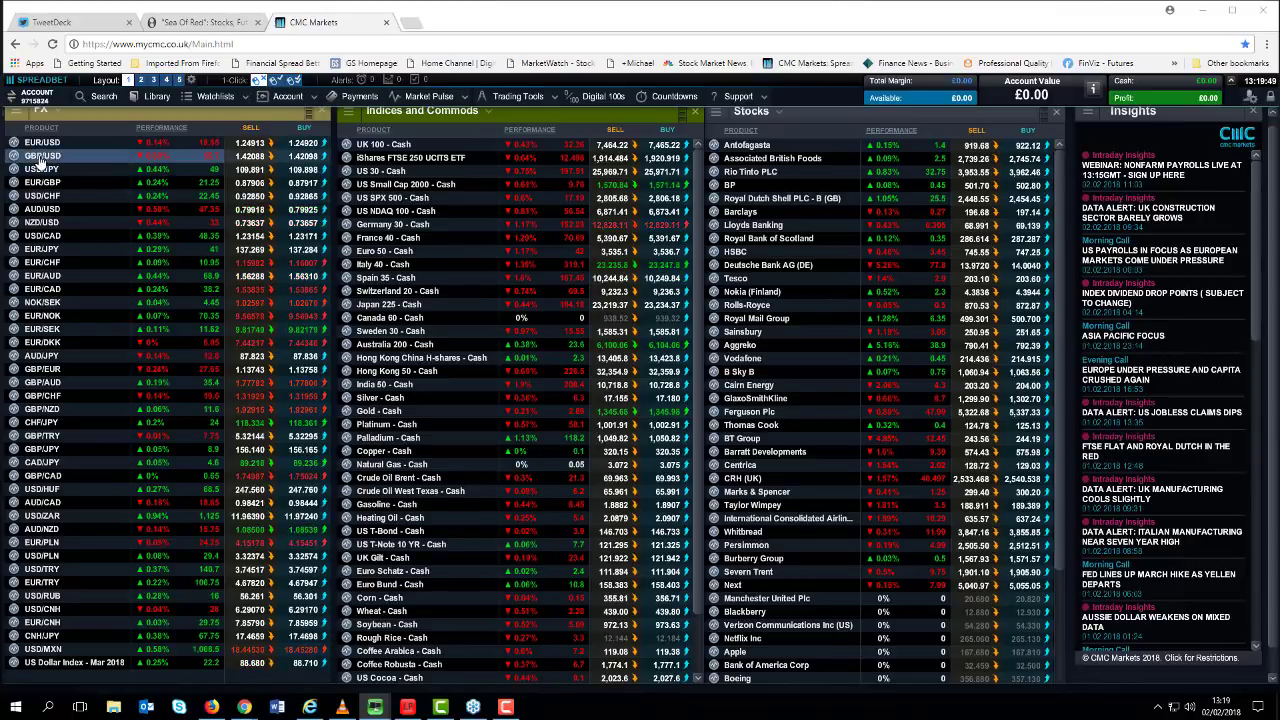
- Open the saved EUR/USD chart and reposition and enlarge its window over the FX and indices watchlists
click(44, 199)
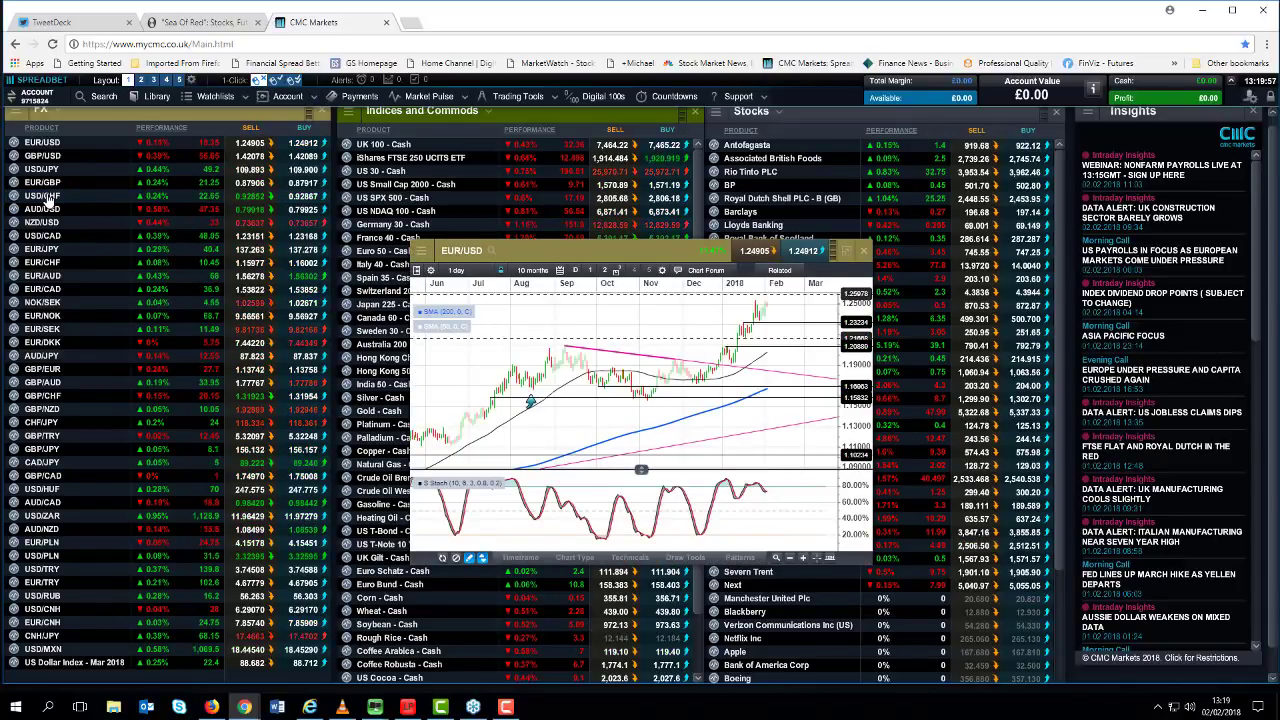
drag(608, 255, 273, 182)
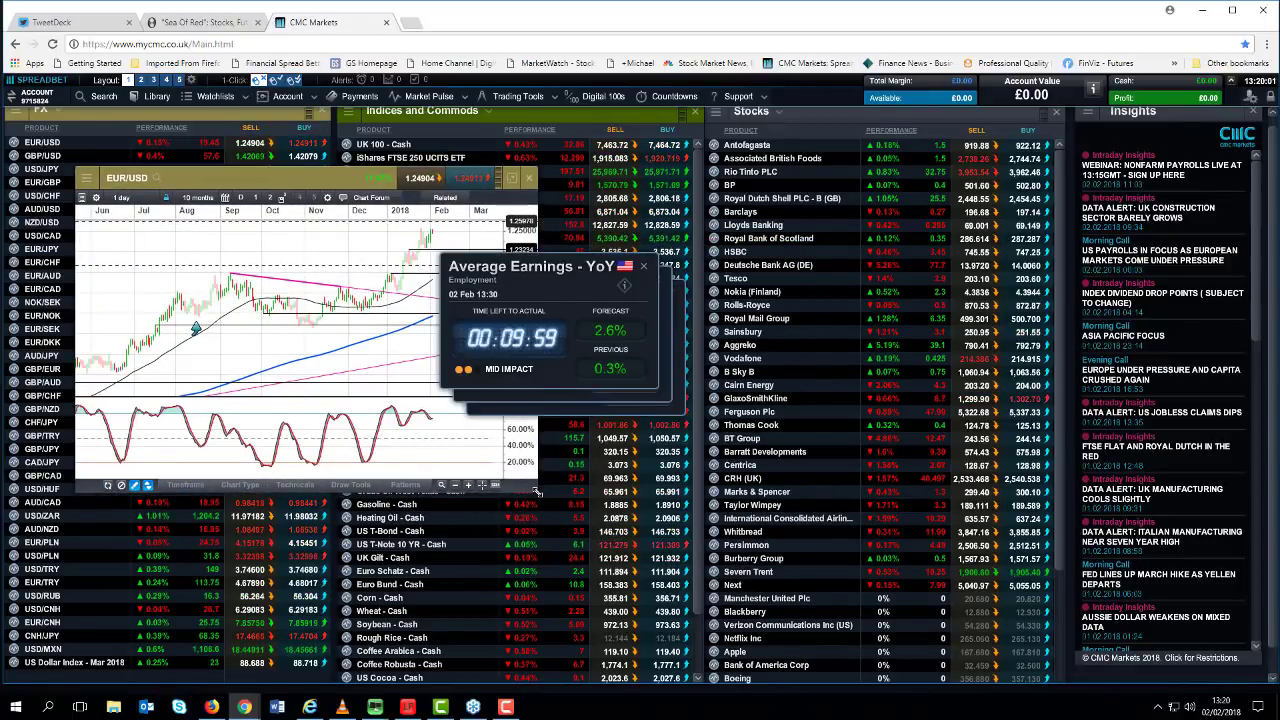
double_click(558, 178)
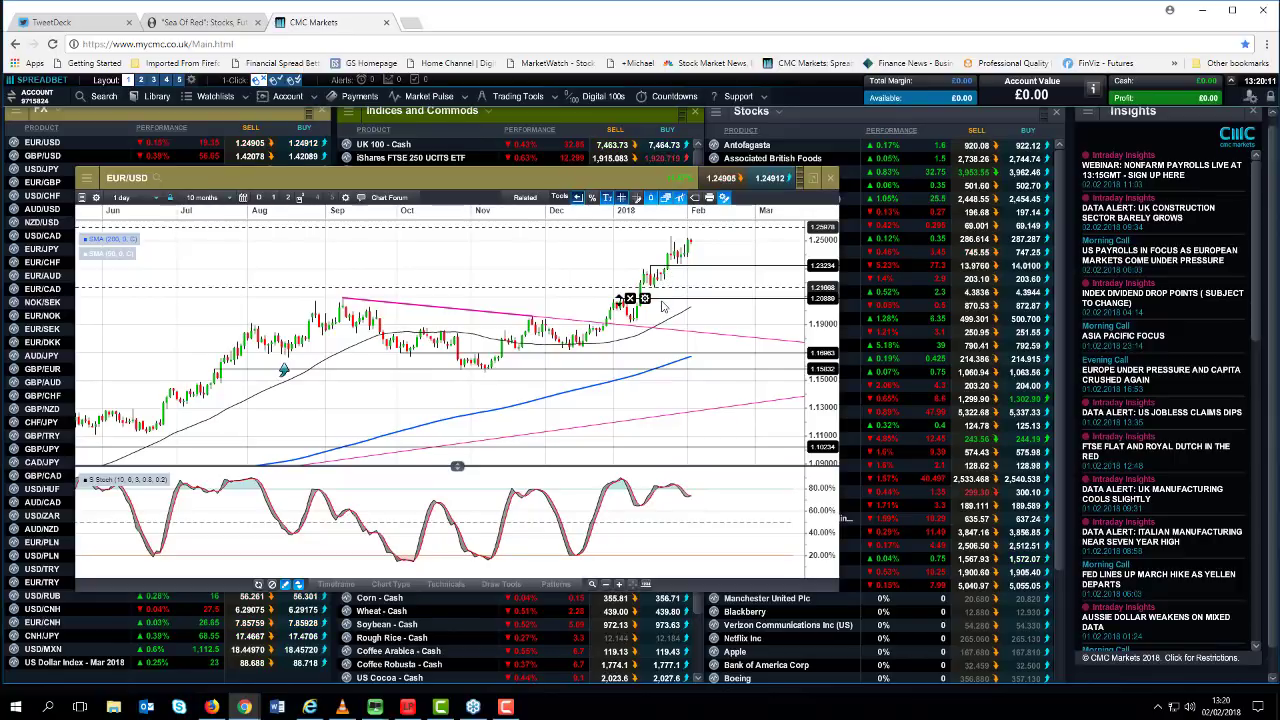
scroll(670, 300, down, 1)
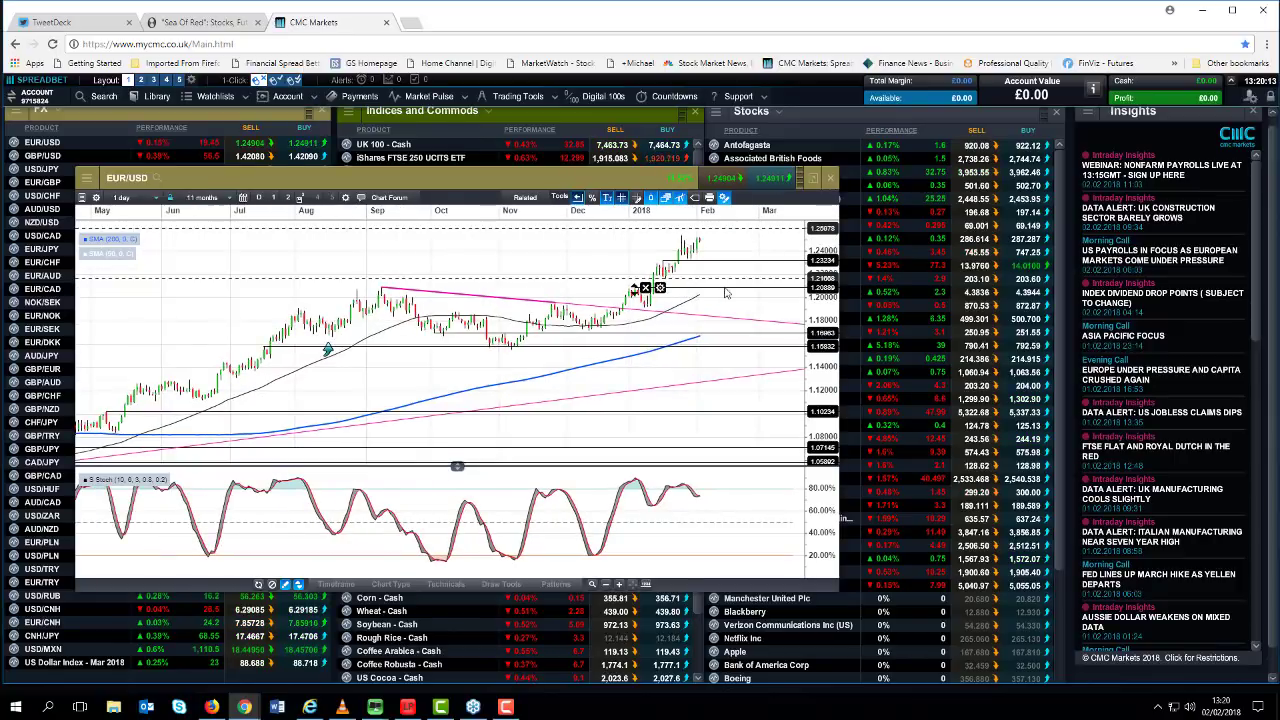
- Switch the EUR/USD chart to 1 week candles and examine the multi-year trend against its retracement levels and moving averages
click(138, 198)
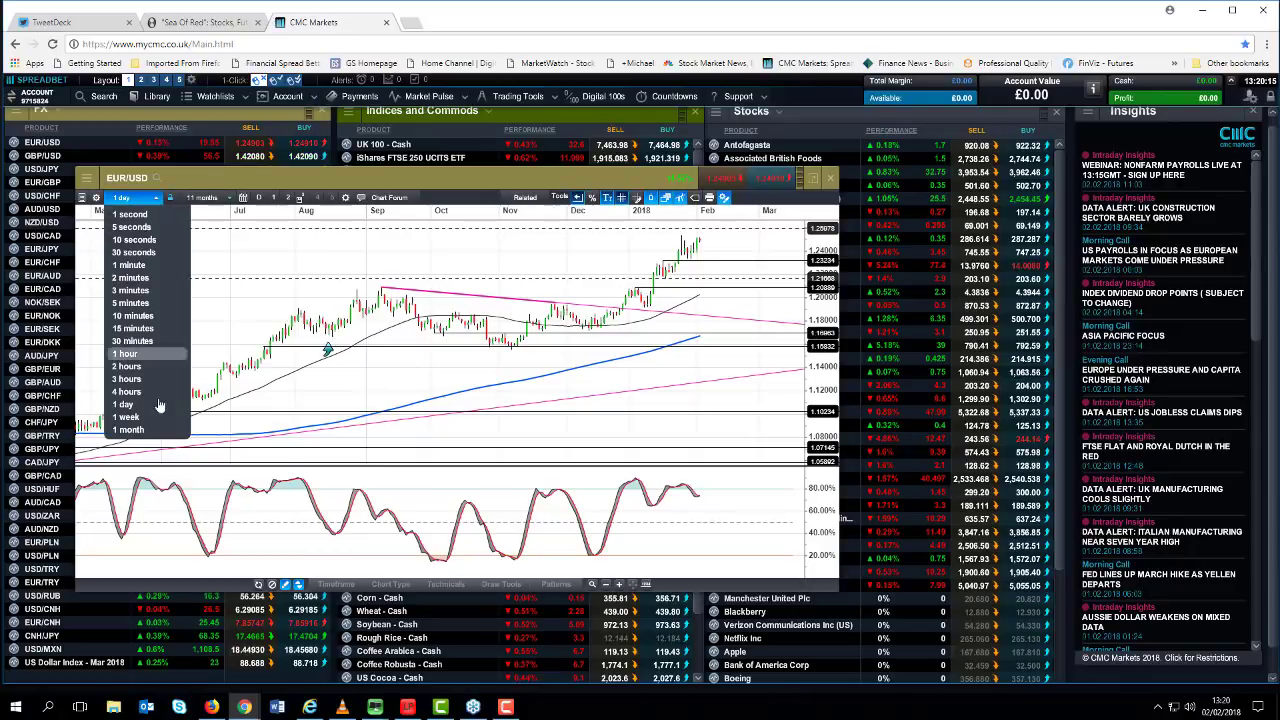
click(150, 416)
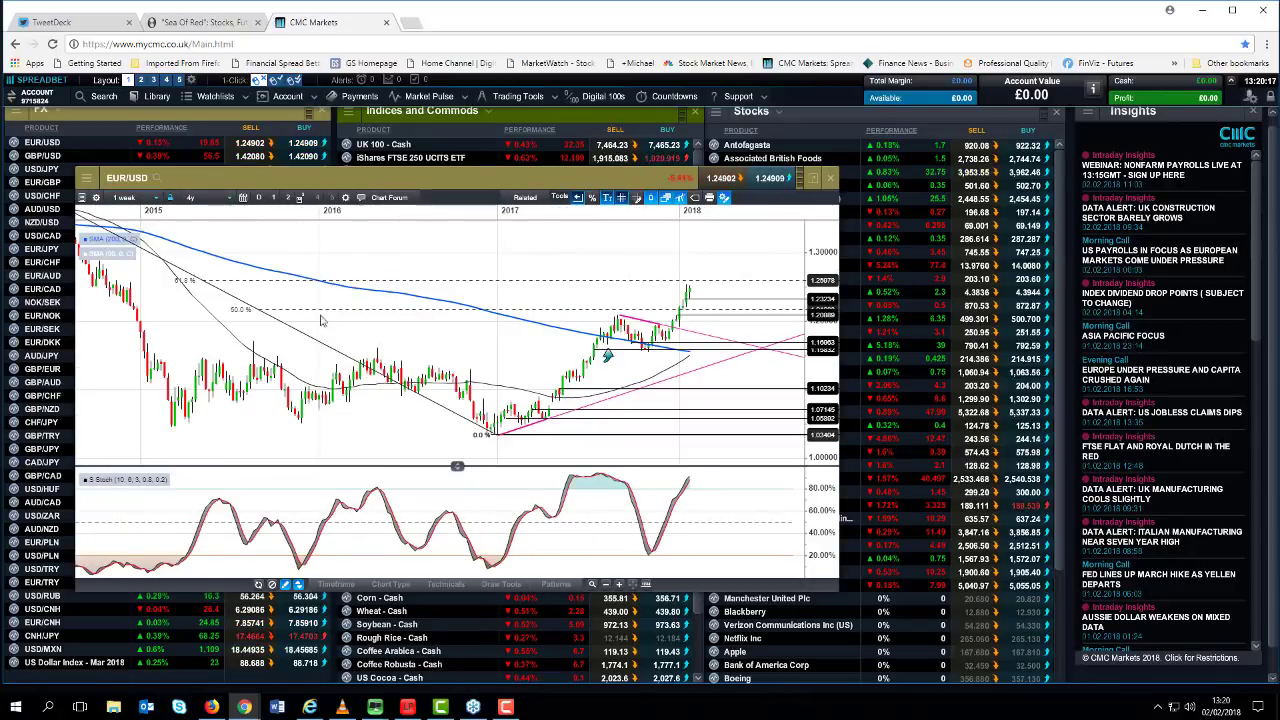
scroll(441, 322, up, 1)
scroll(441, 322, down, 2)
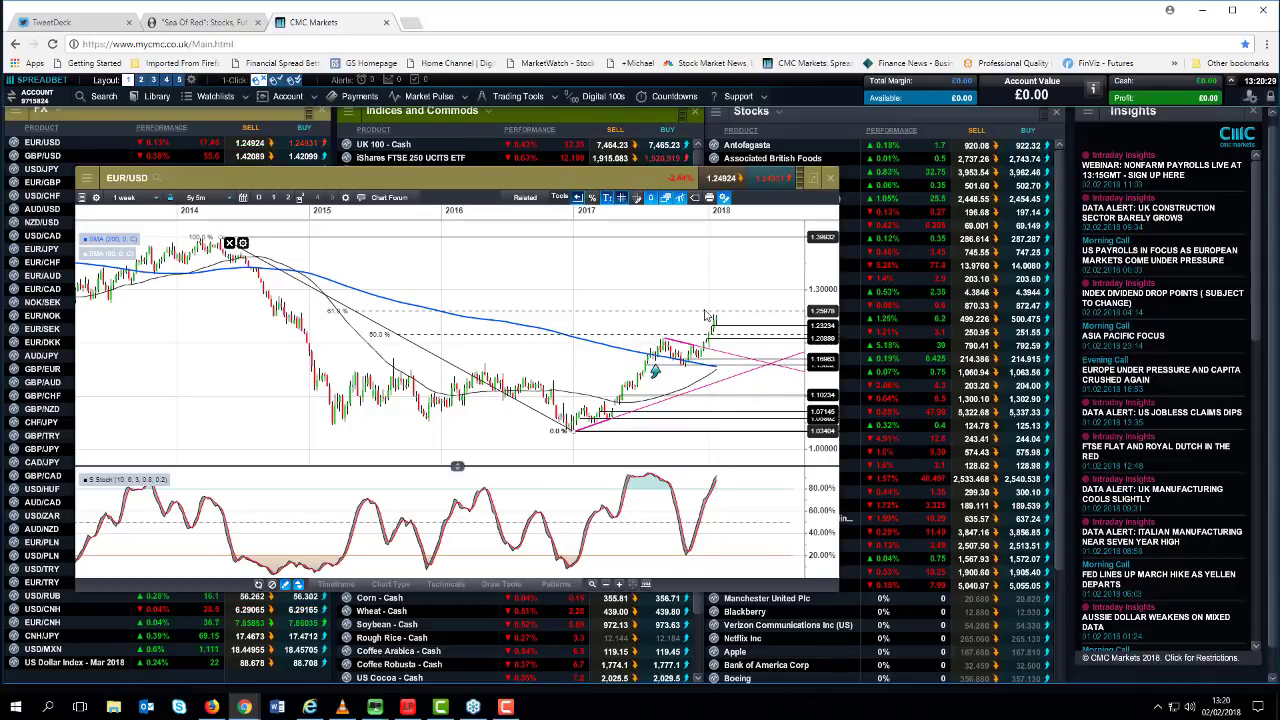
scroll(686, 348, up, 2)
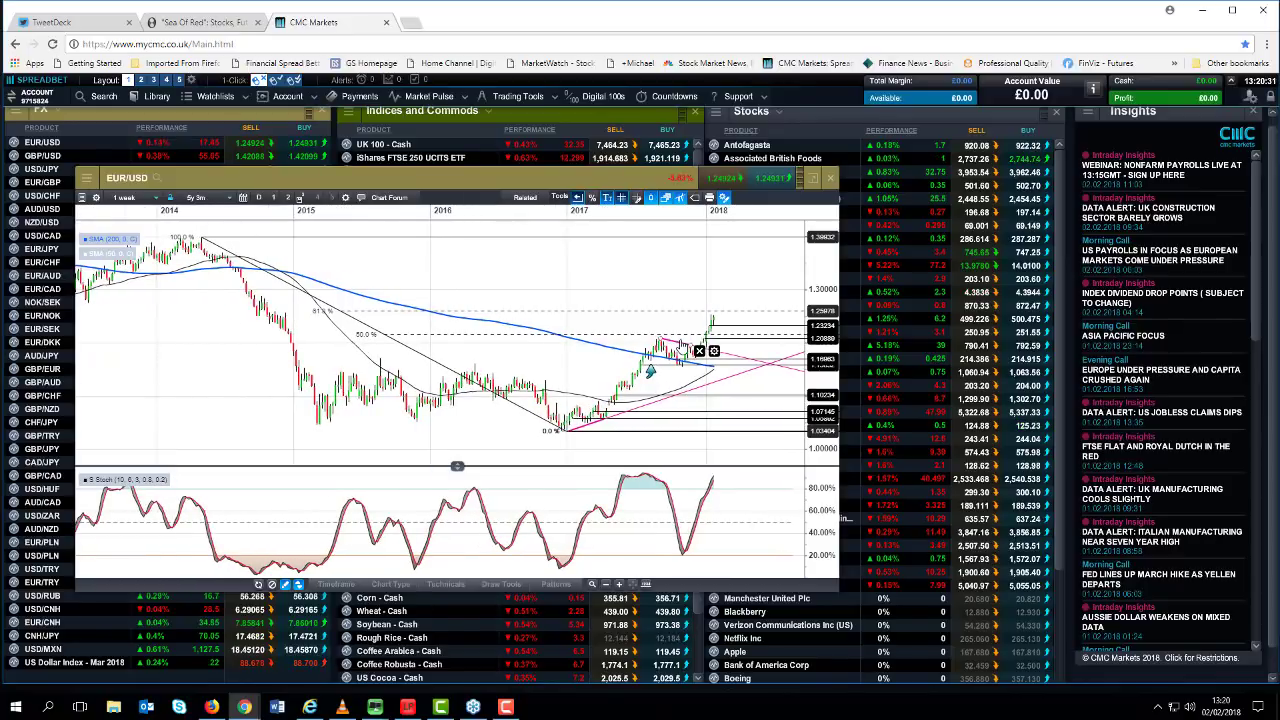
scroll(686, 348, up, 2)
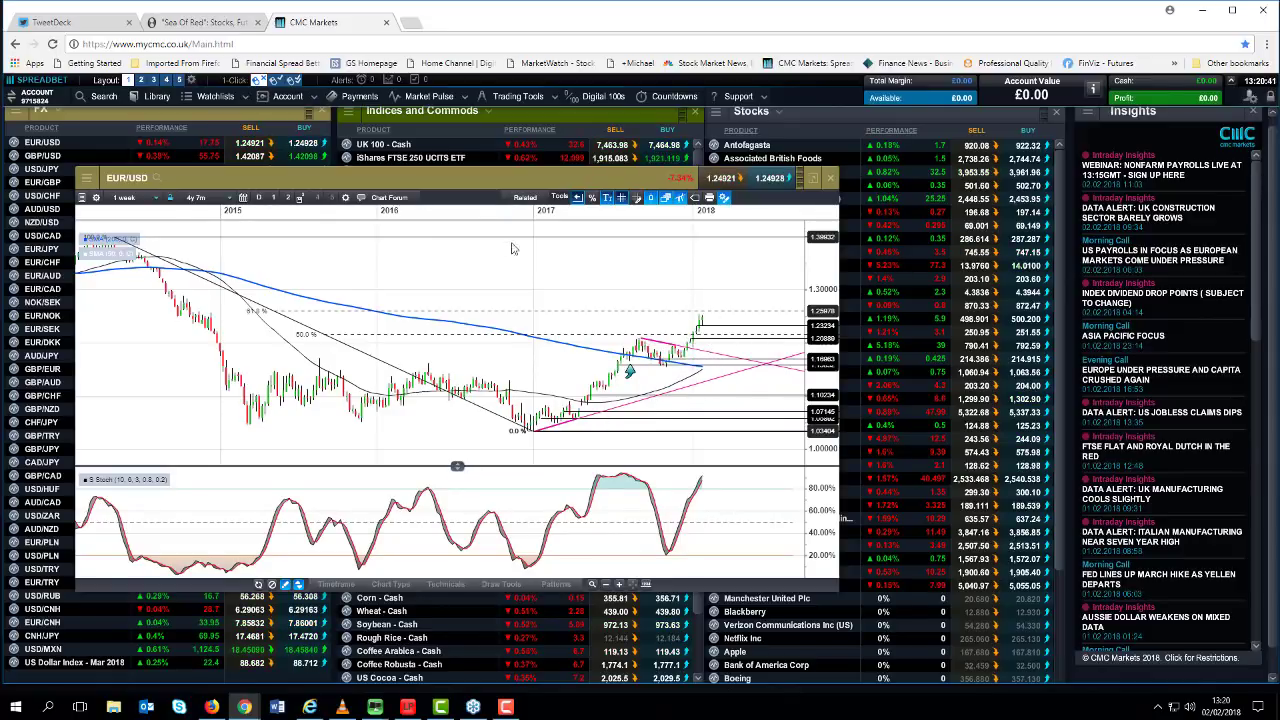
drag(446, 177, 476, 181)
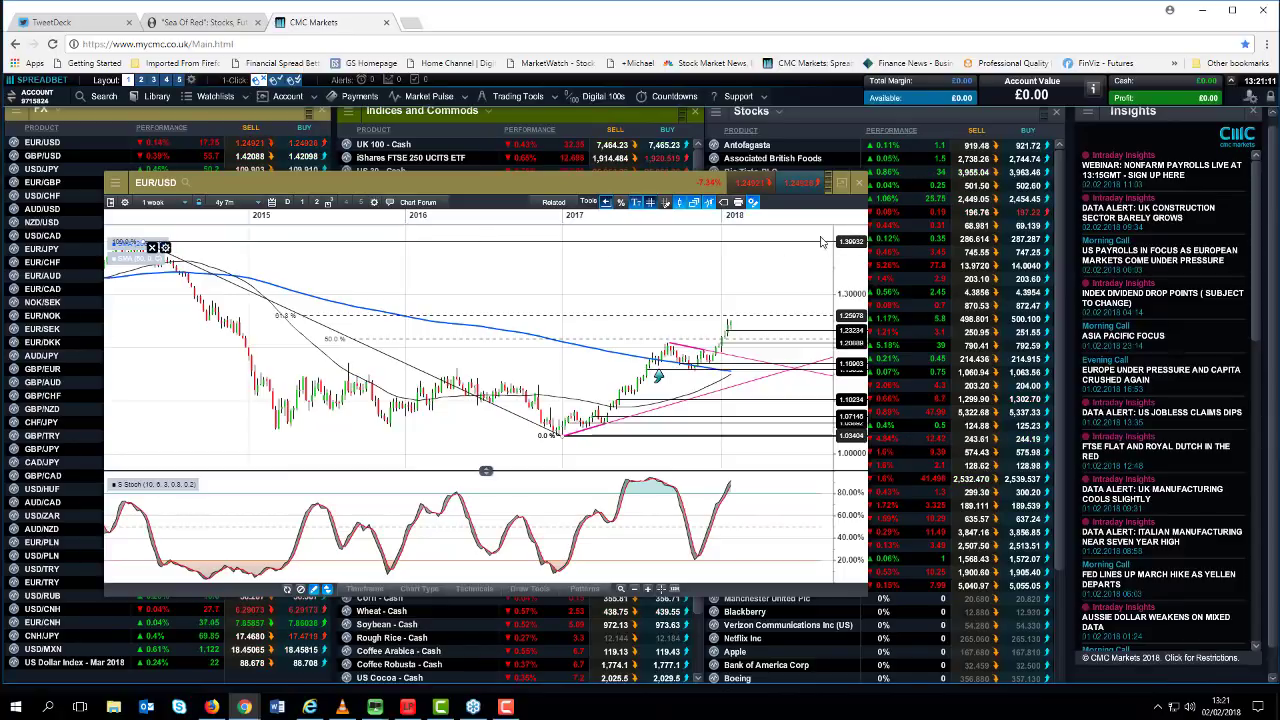
key(Delete)
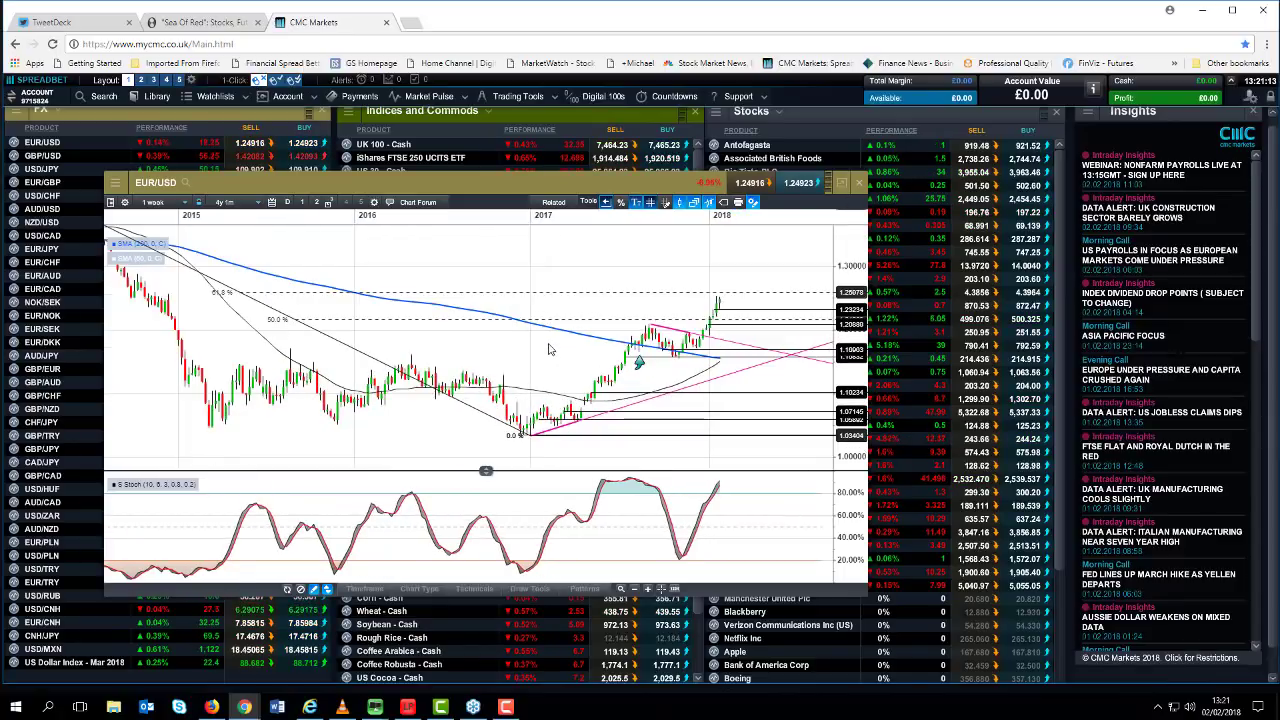
scroll(548, 349, up, 3)
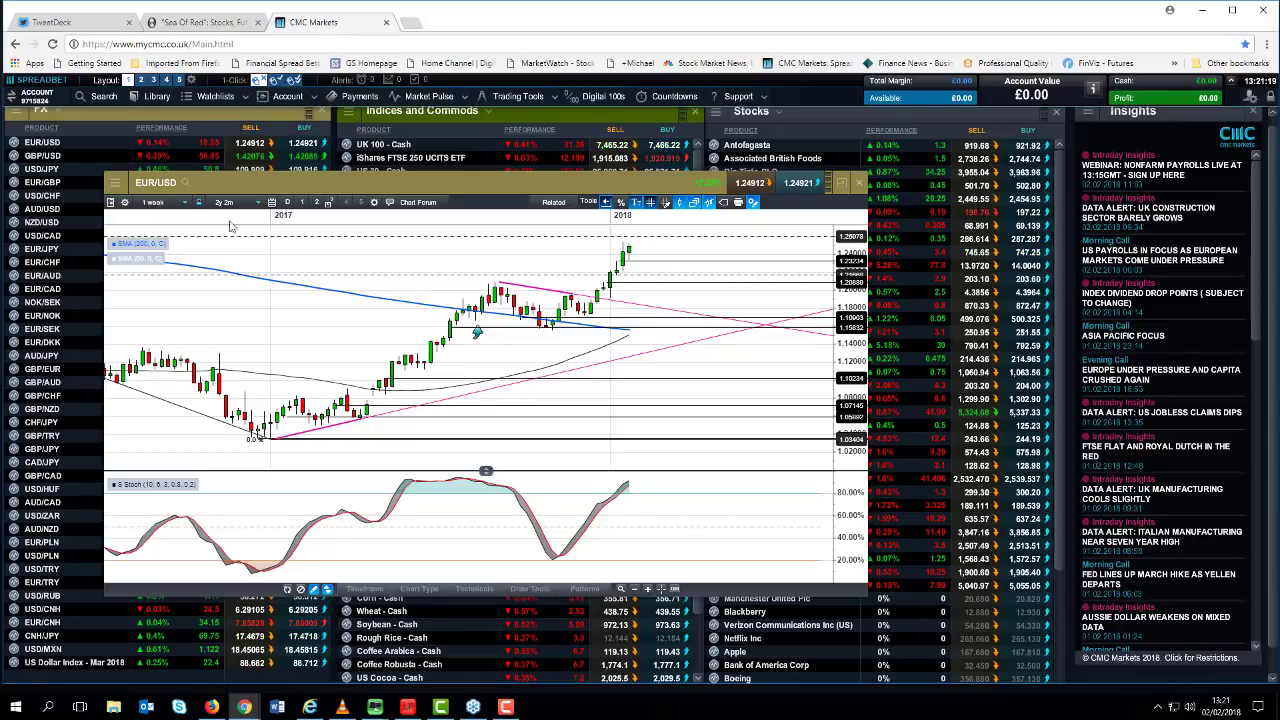
- Return the EUR/USD chart to 1 day candles for a final review and close it
click(158, 202)
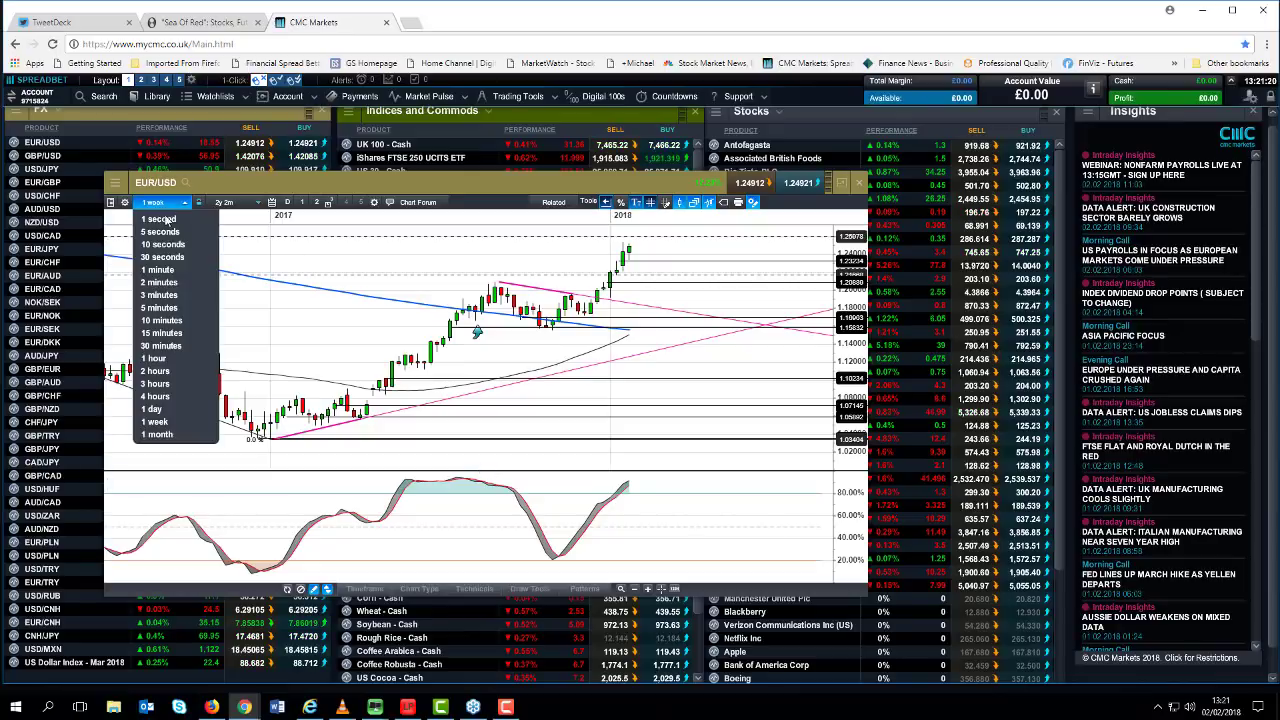
click(158, 409)
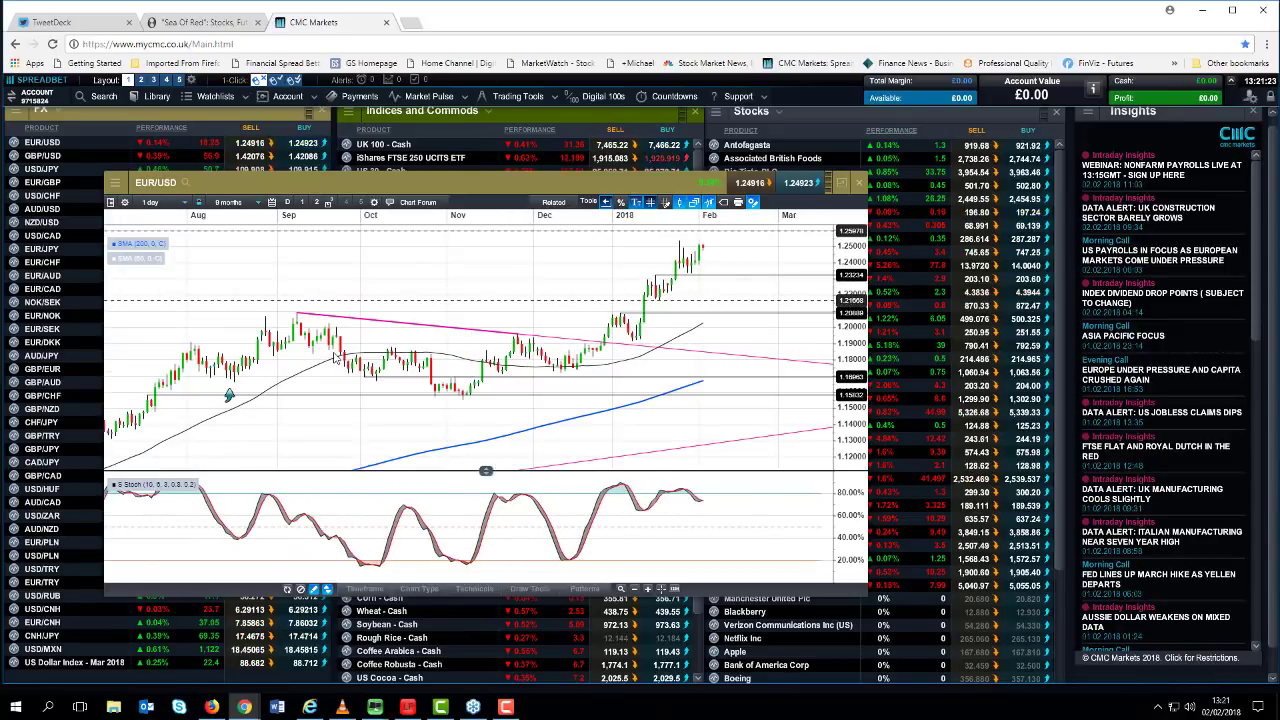
click(858, 185)
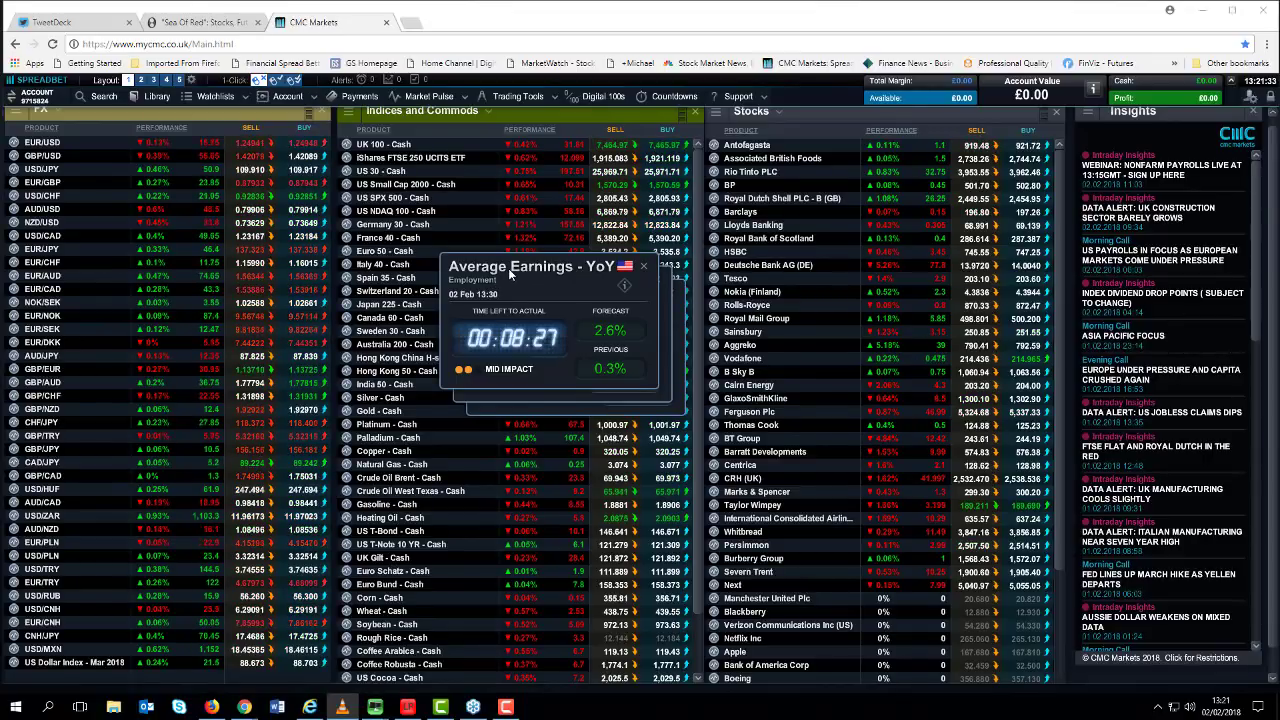
- Stack the Average Earnings, Non-Farm Payrolls and Unemployment Rate countdown boxes vertically over the Insights column
drag(518, 273, 1098, 163)
drag(577, 280, 1158, 301)
drag(575, 297, 1149, 474)
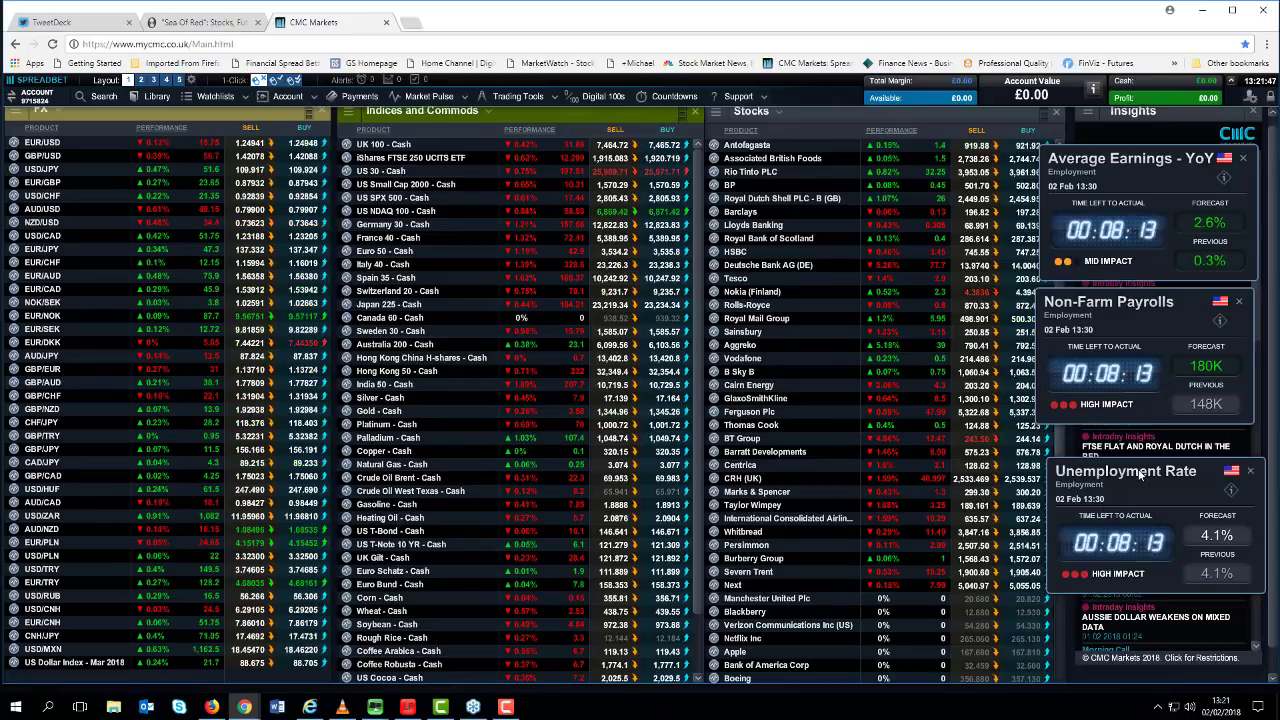
- Switch to Bloomberg, set the dollar index chart to Weekly 2Y for review, and return to the CMC Markets platform
click(374, 707)
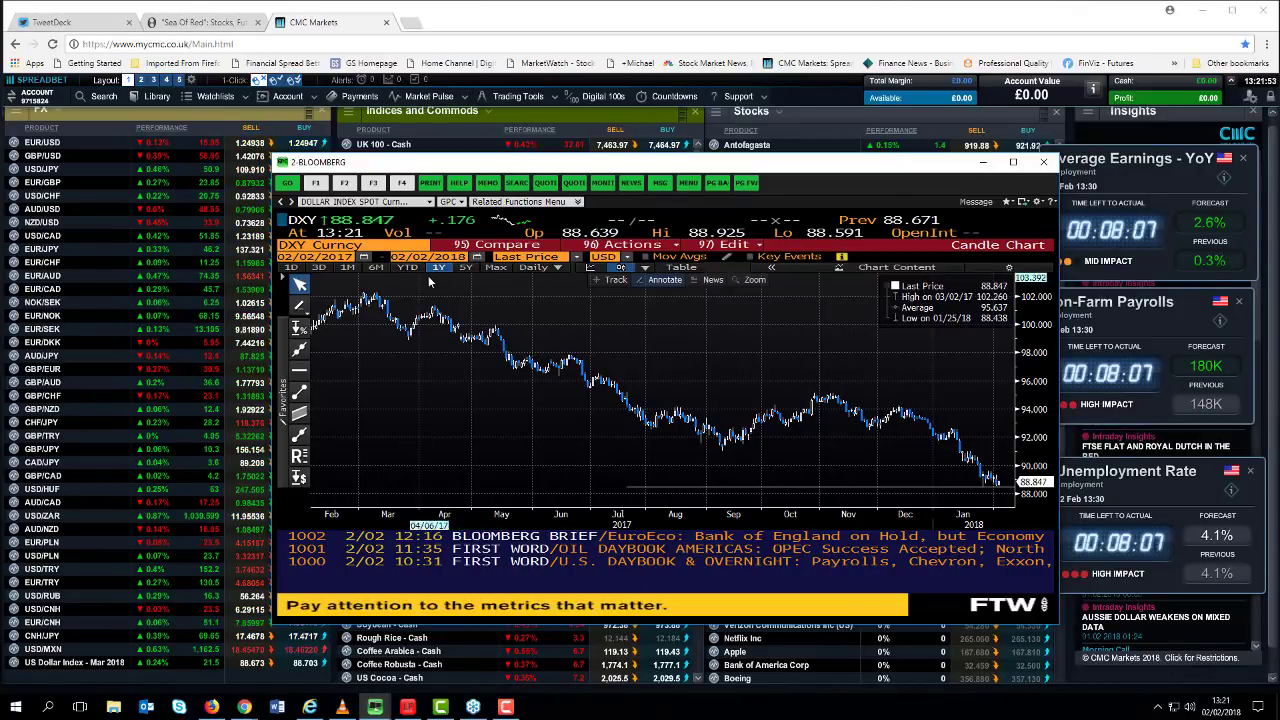
click(555, 271)
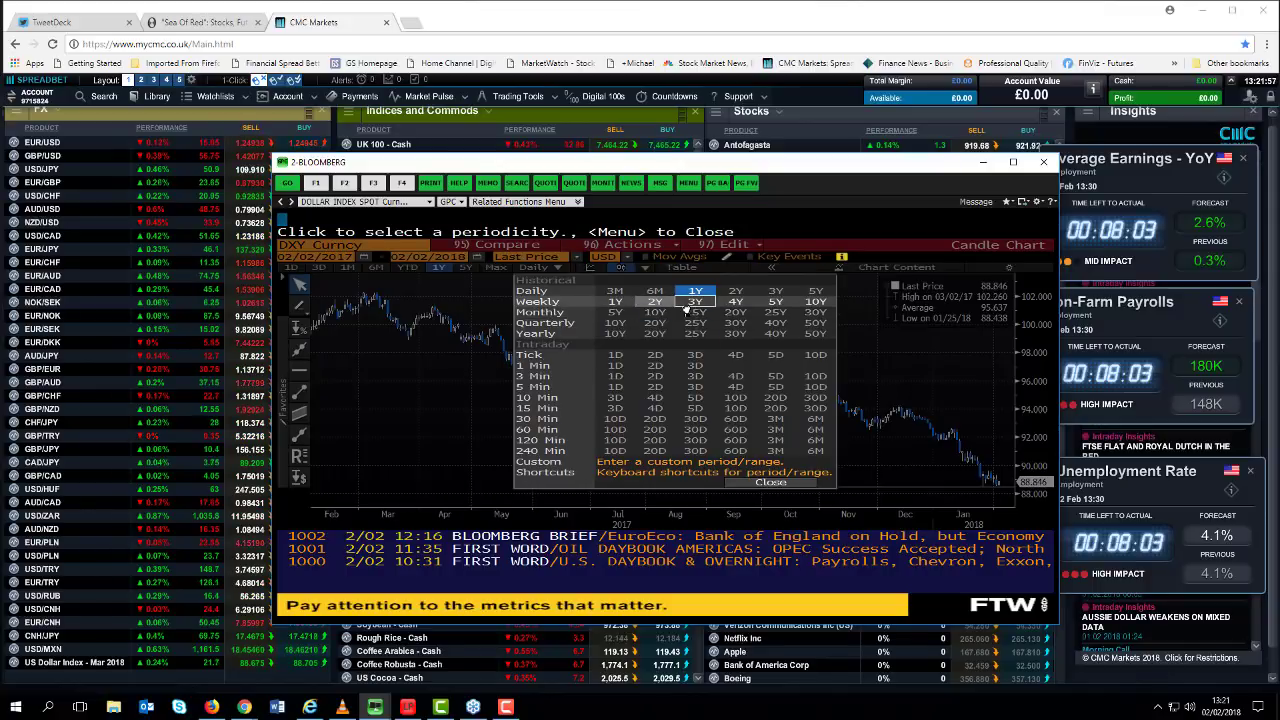
click(652, 302)
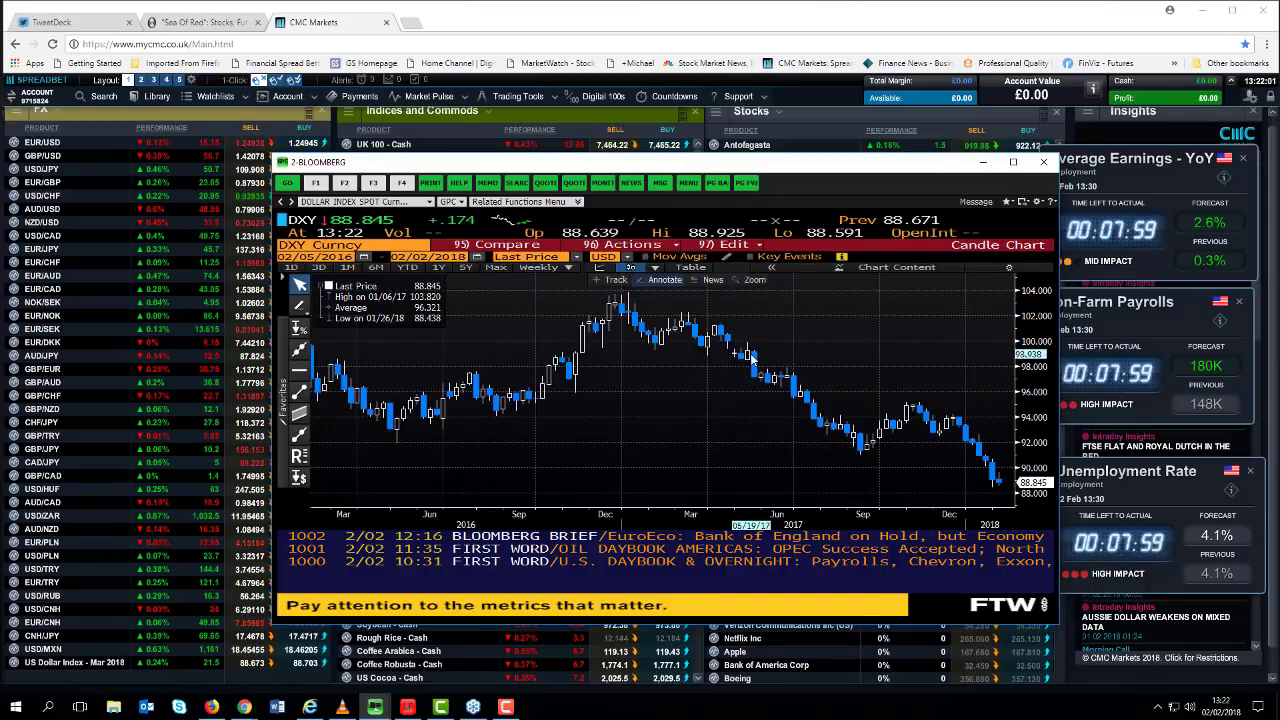
drag(686, 168, 824, 191)
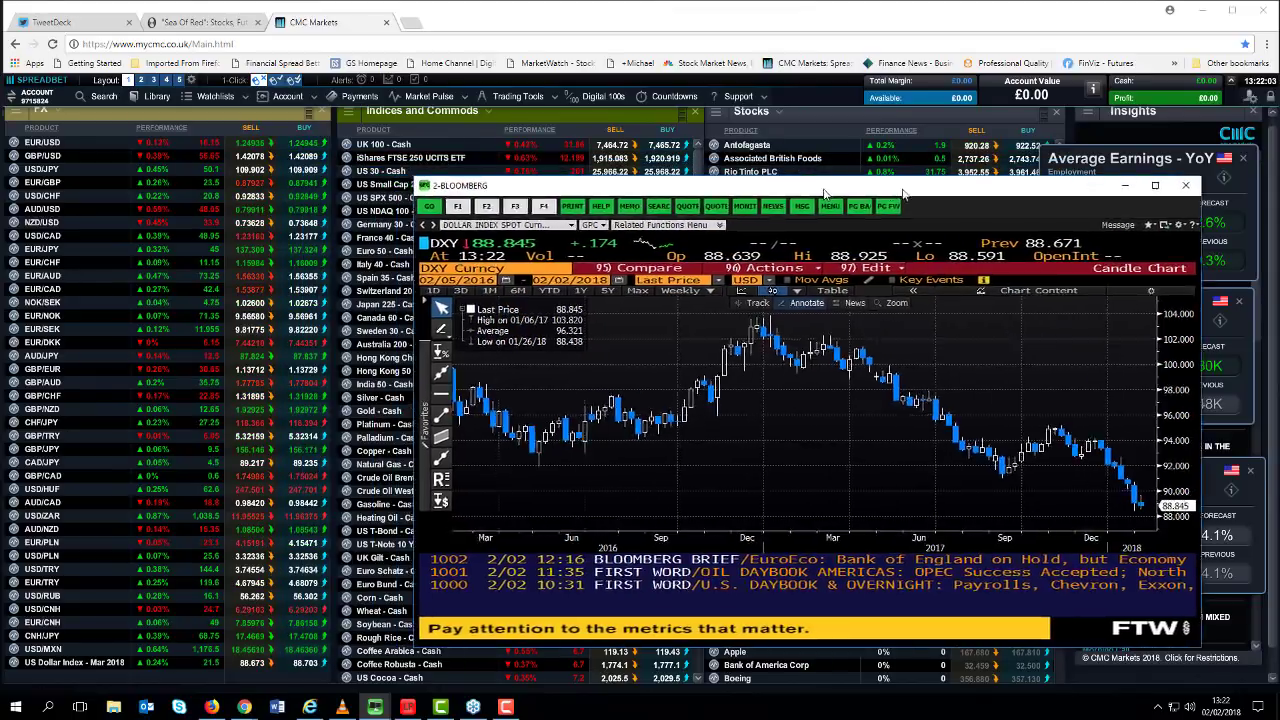
key(alt+Tab)
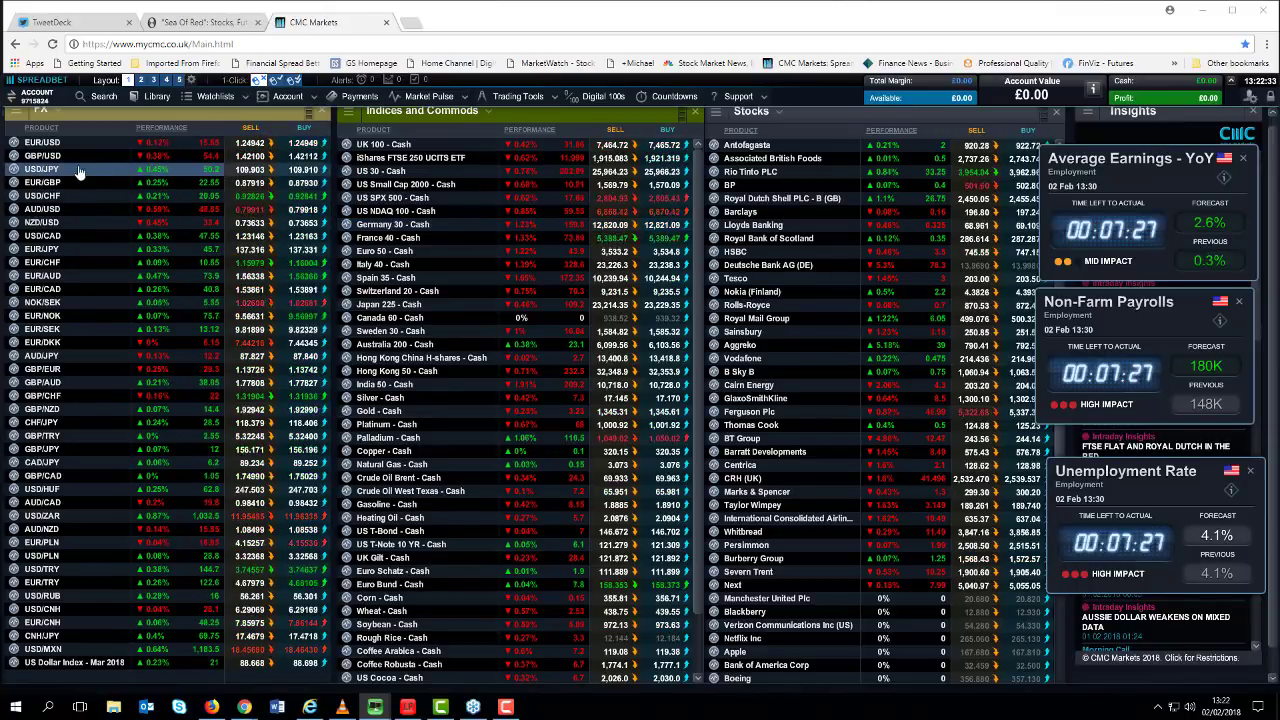
- Open the saved GBP/USD chart and set its interval to 1 week
click(10, 158)
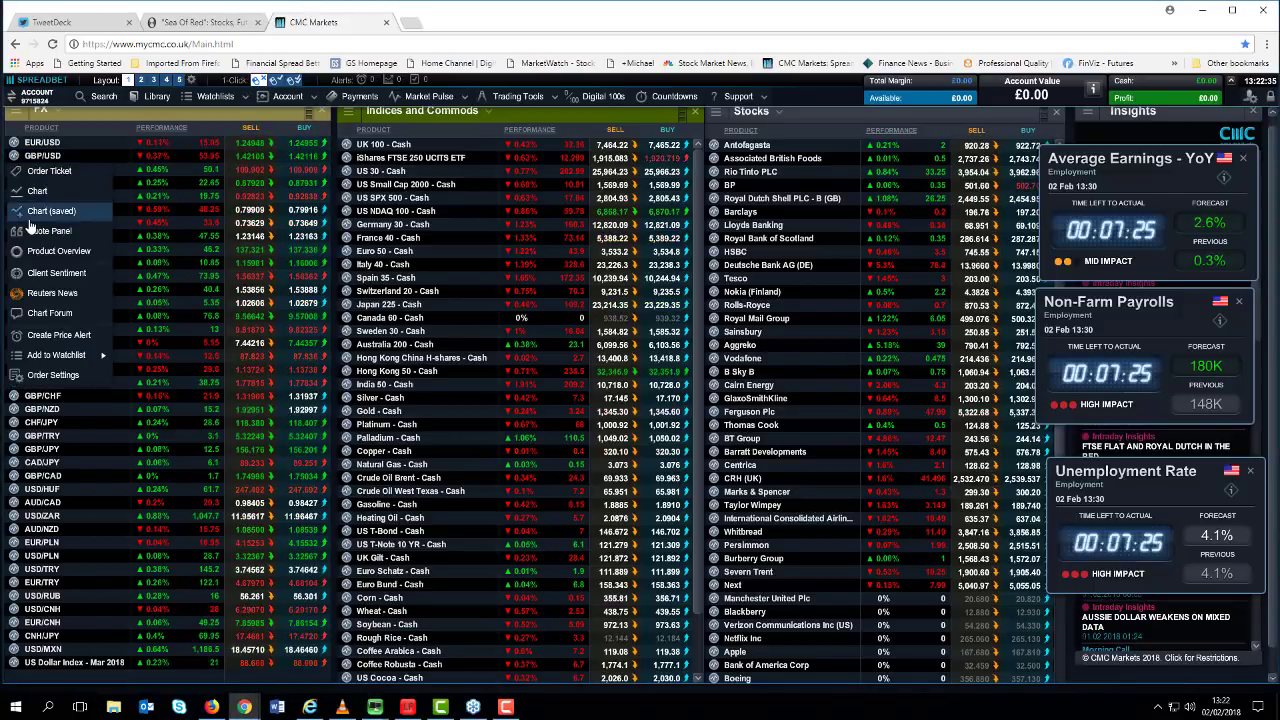
click(30, 224)
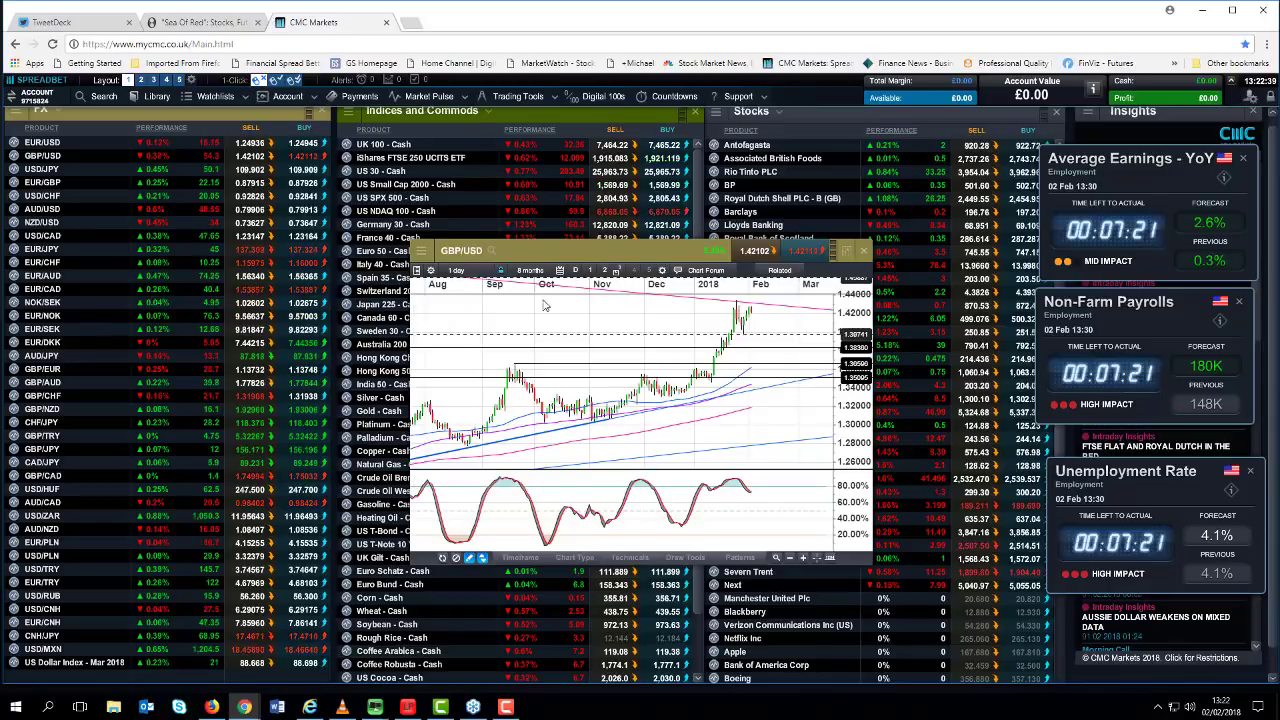
click(460, 272)
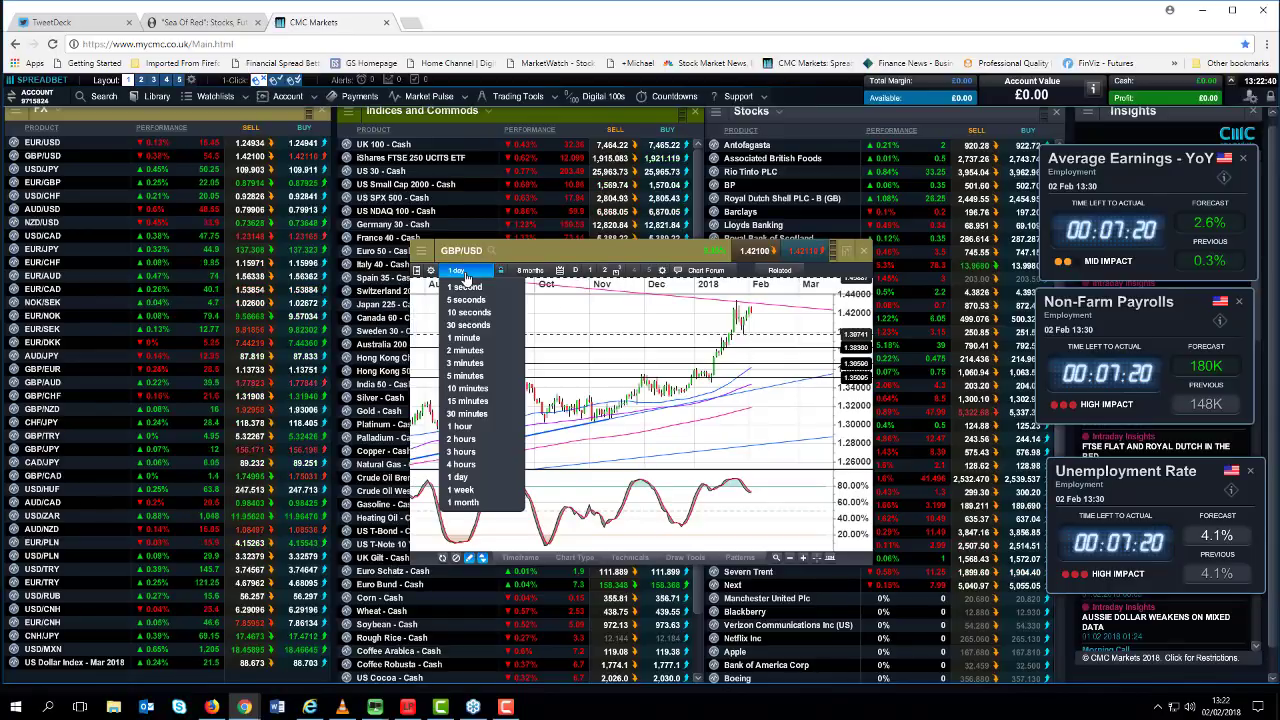
click(462, 490)
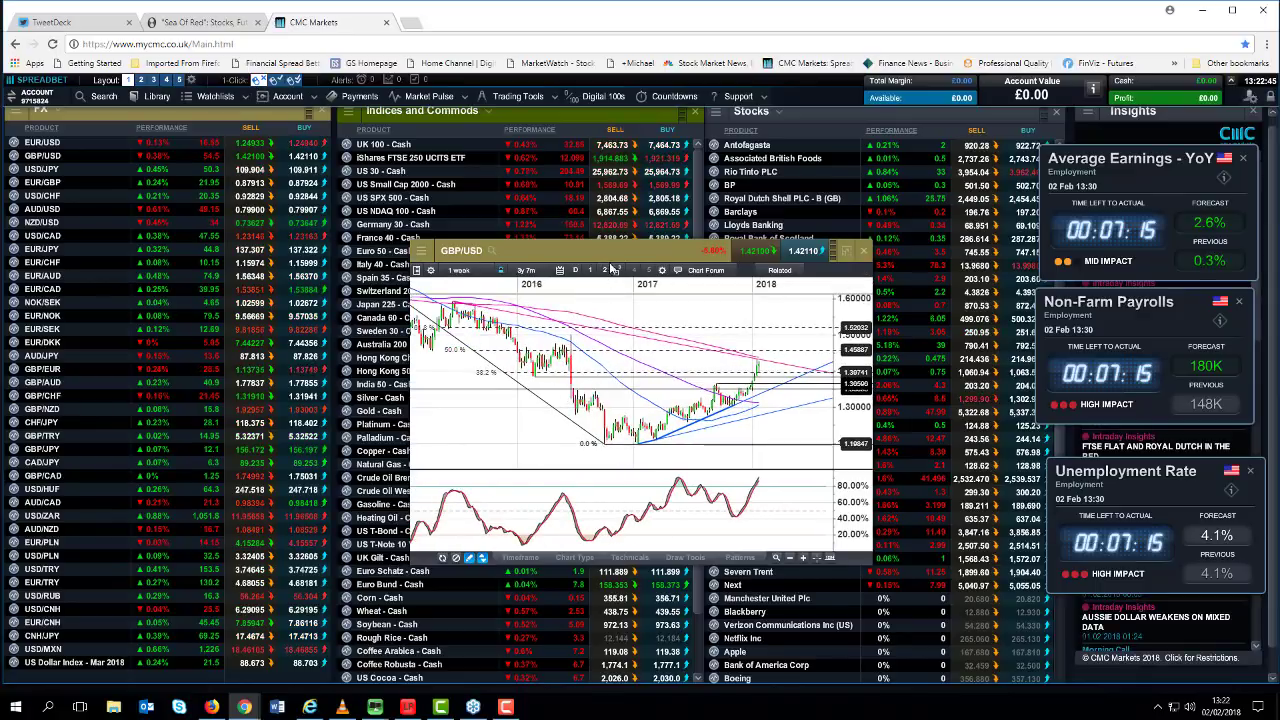
- Reposition and enlarge the GBP/USD chart window, and examine the weekly price action around the descending trendline and retracement levels
drag(578, 254, 327, 174)
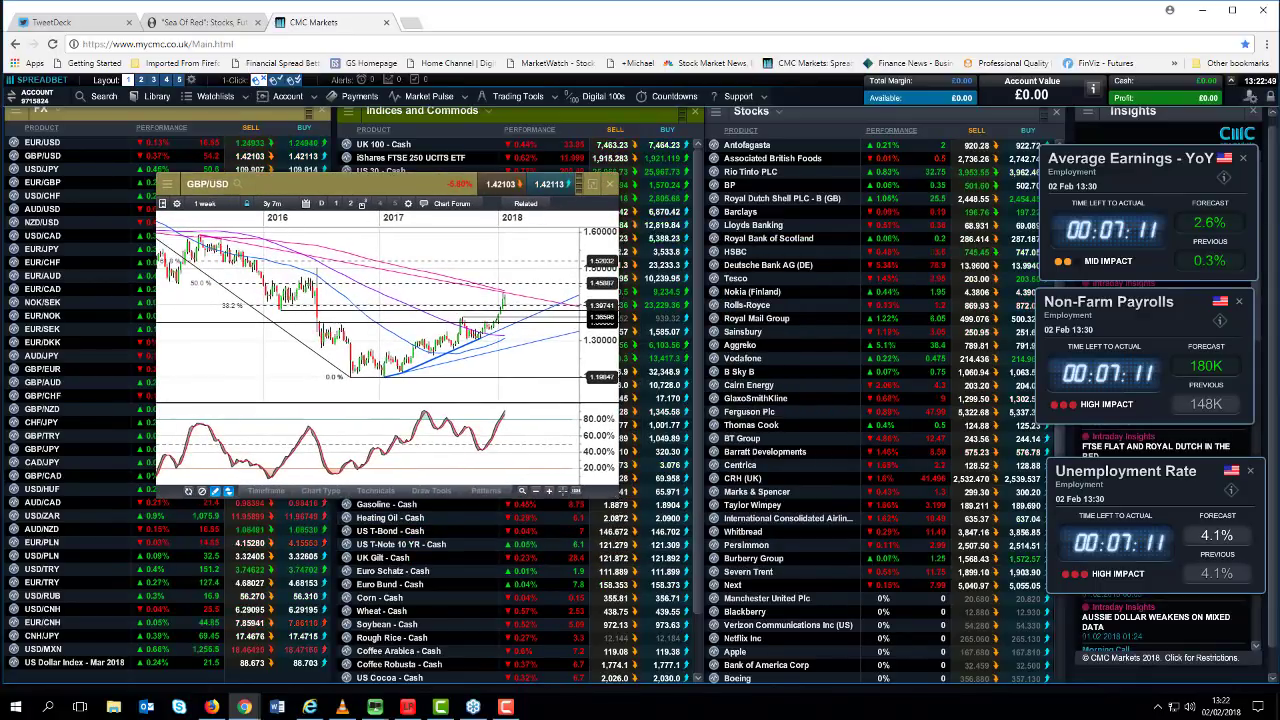
drag(619, 494, 895, 606)
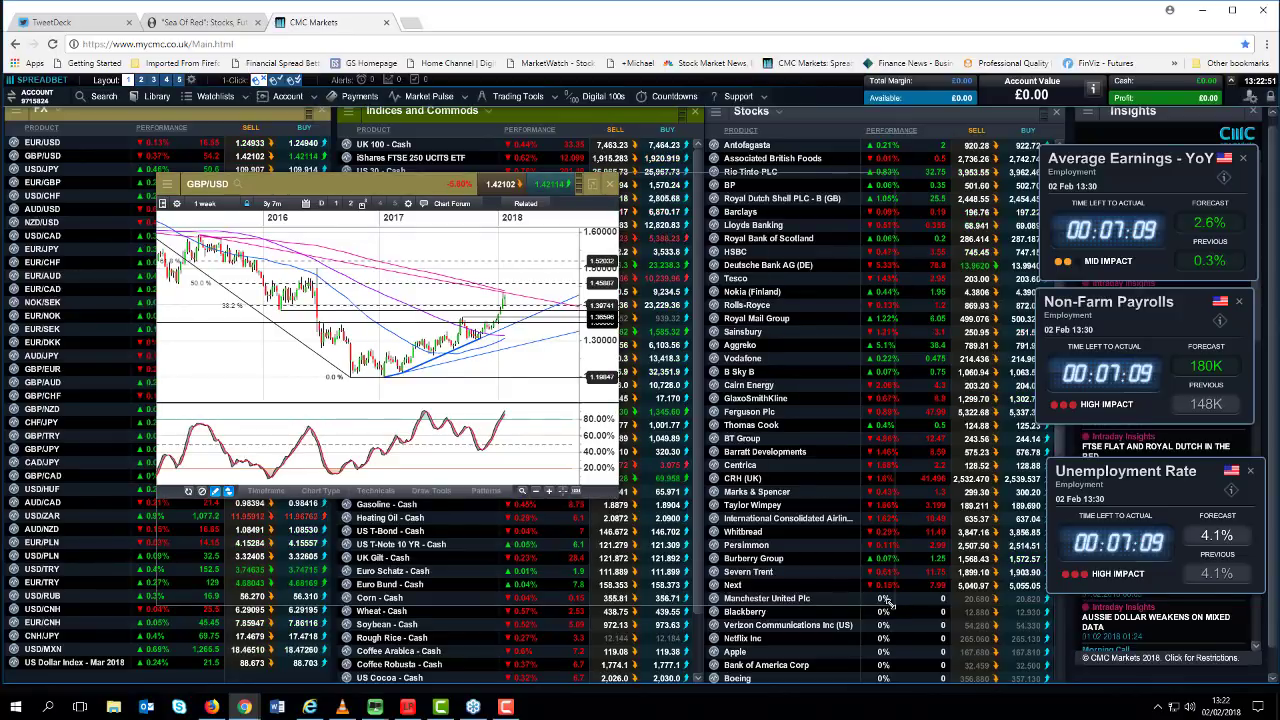
scroll(659, 372, down, 2)
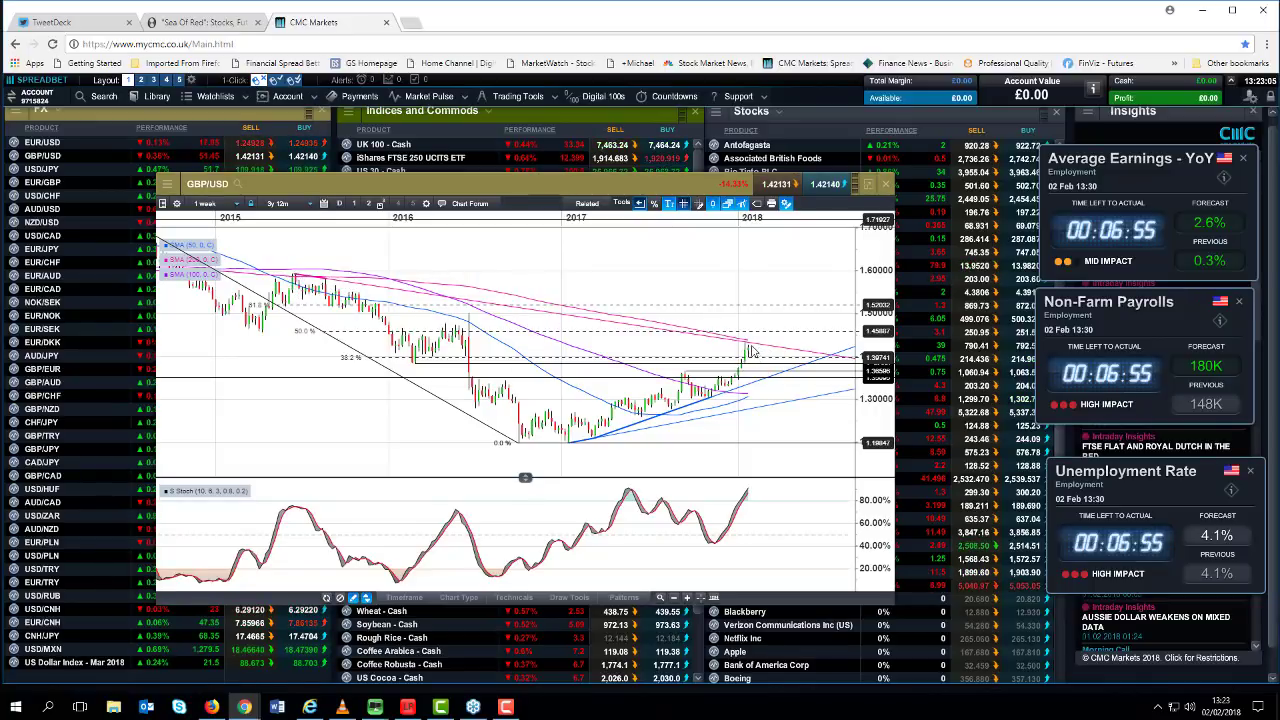
scroll(752, 354, up, 1)
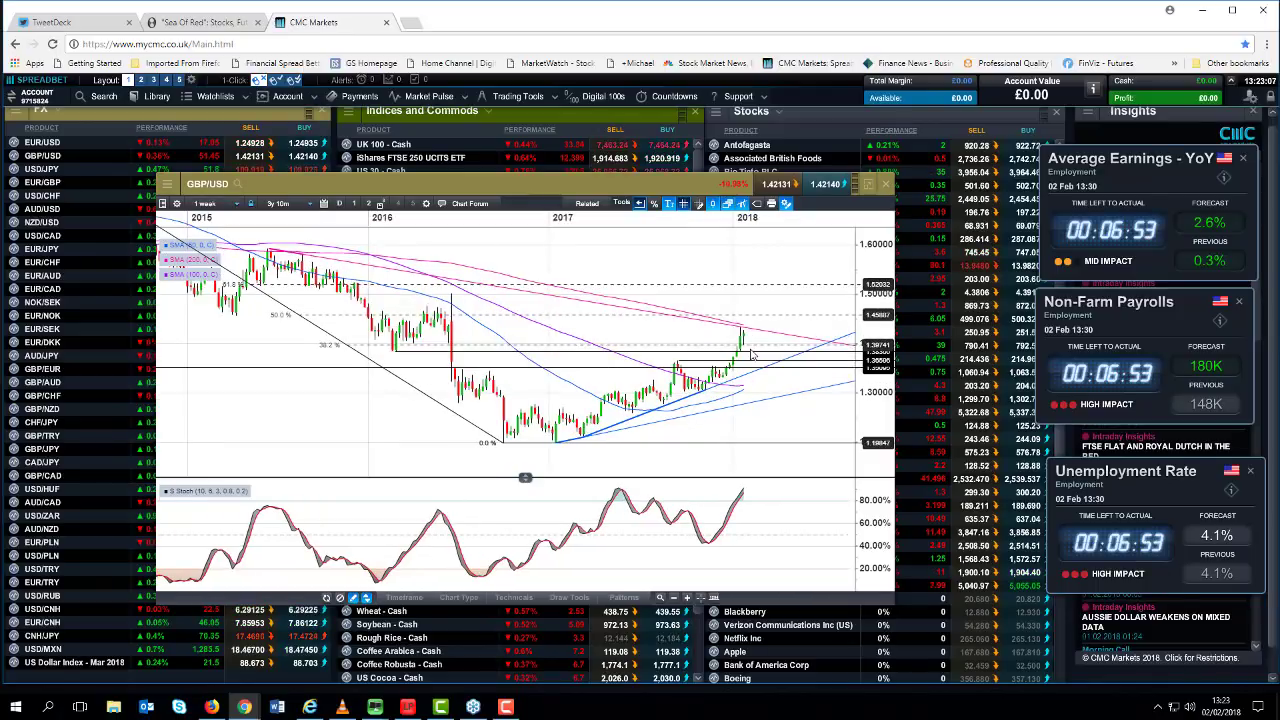
scroll(744, 359, up, 2)
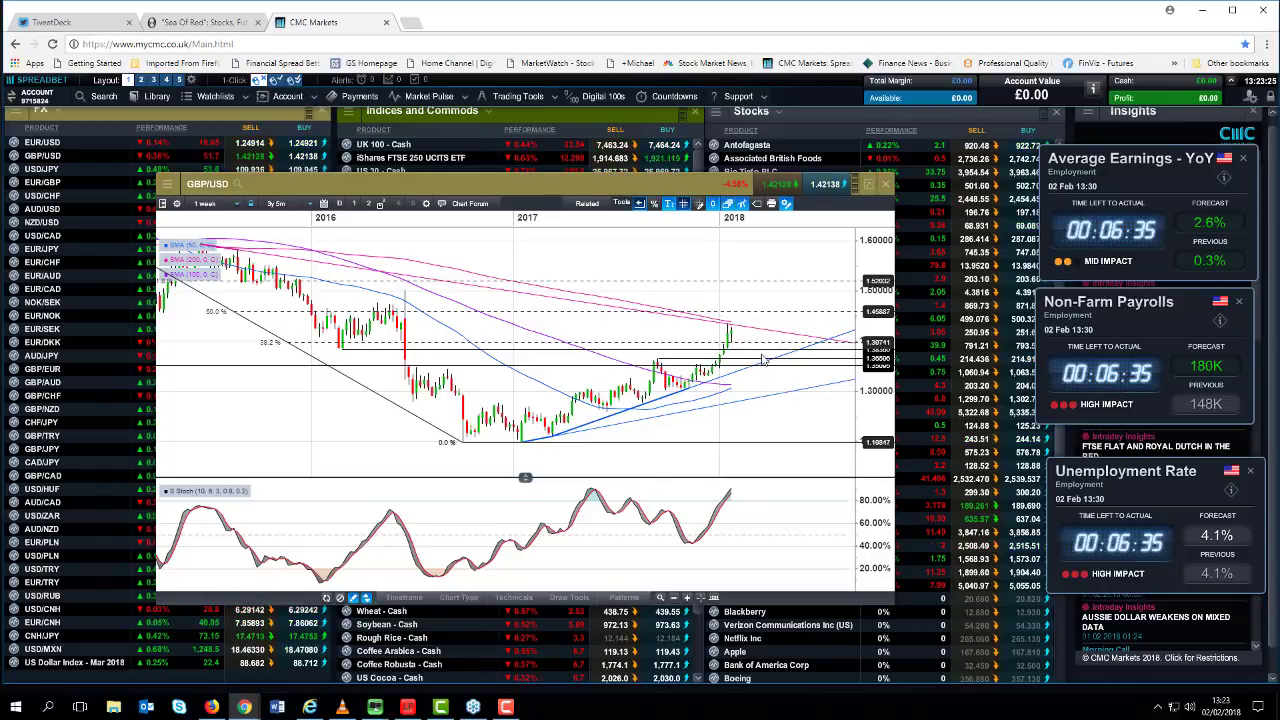
scroll(740, 332, up, 2)
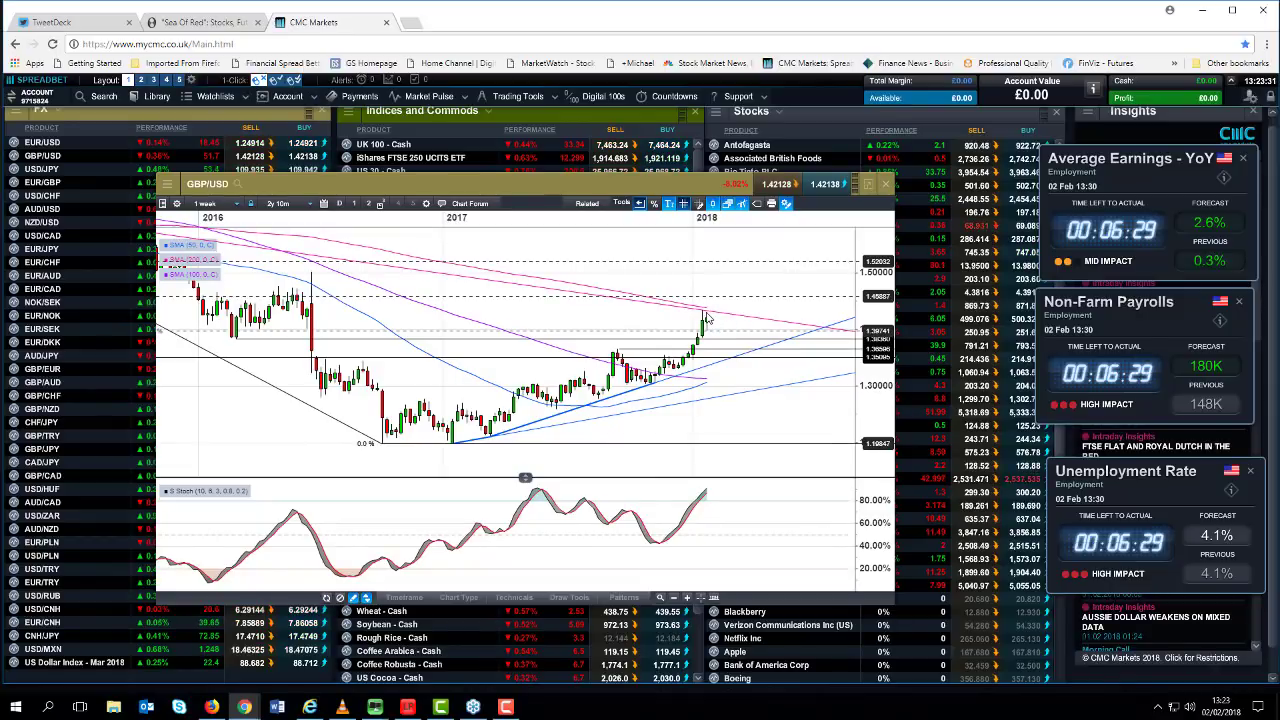
- Set the GBP/USD chart to 1 day candles and focus on roughly the last six months of price action
click(236, 205)
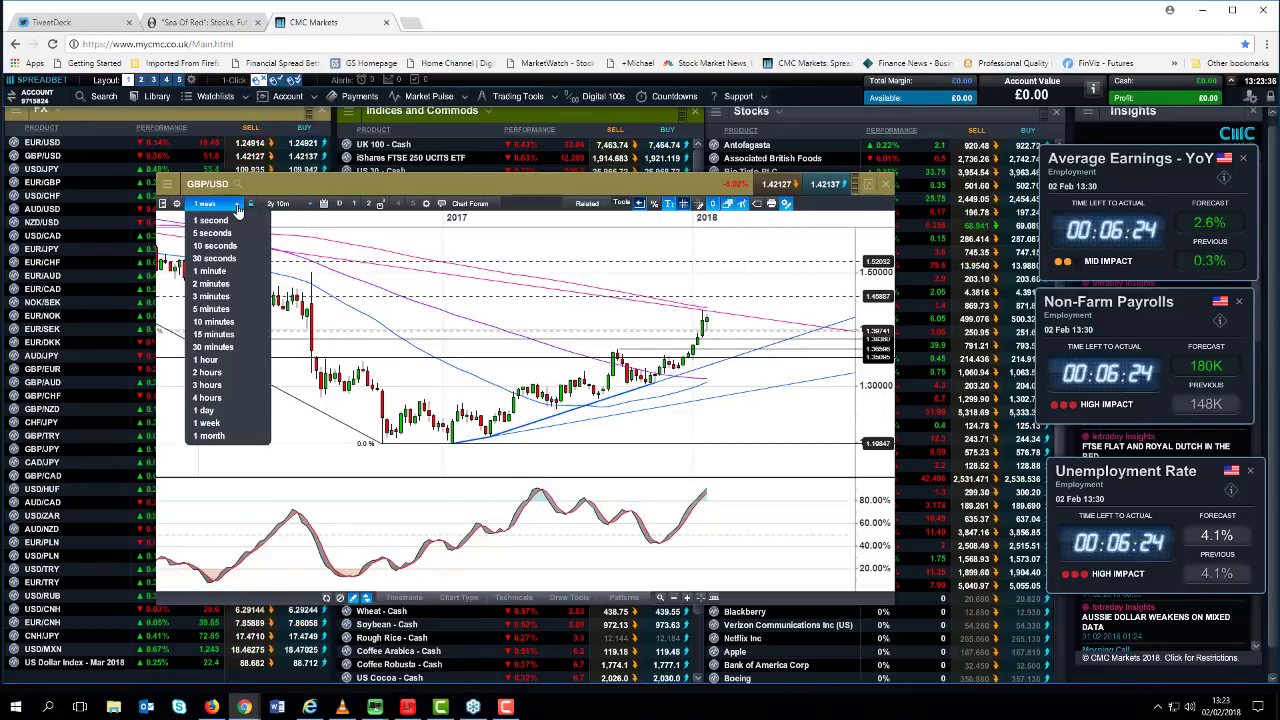
click(238, 410)
scroll(716, 314, up, 2)
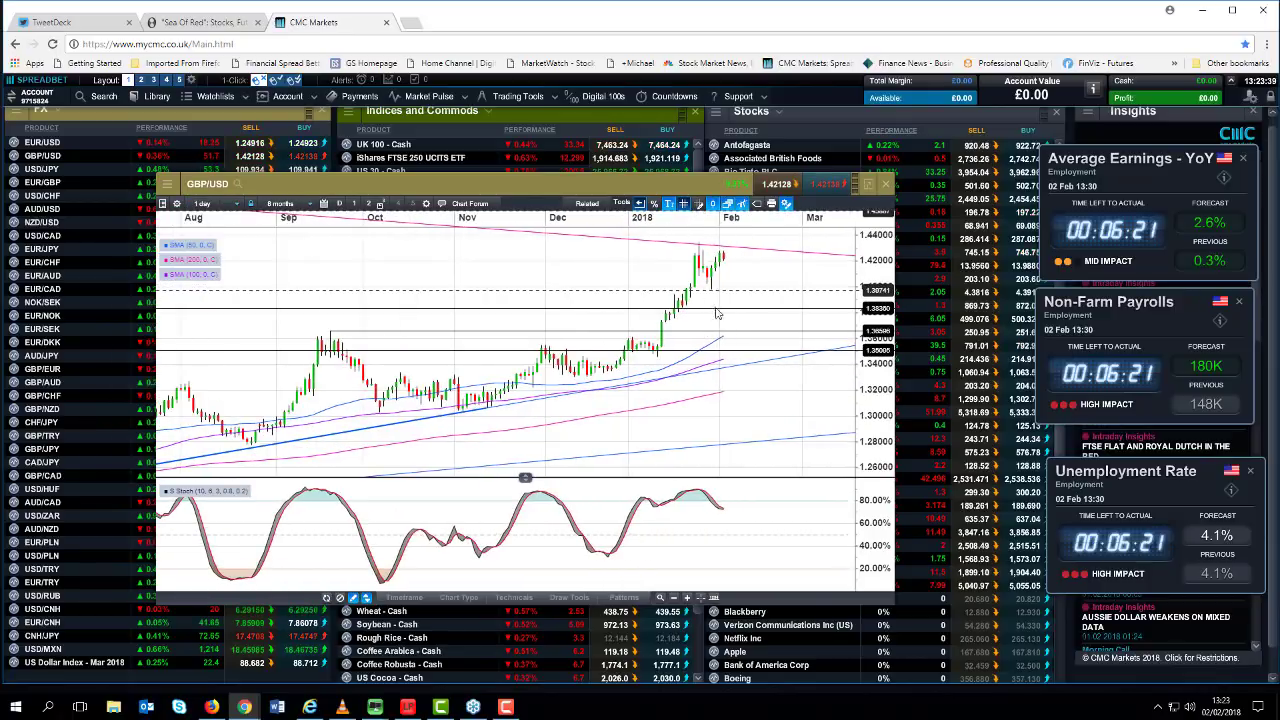
- Check the top clients' sentiment for GBP/USD, and close both the sentiment window and the GBP/USD chart
scroll(728, 270, up, 1)
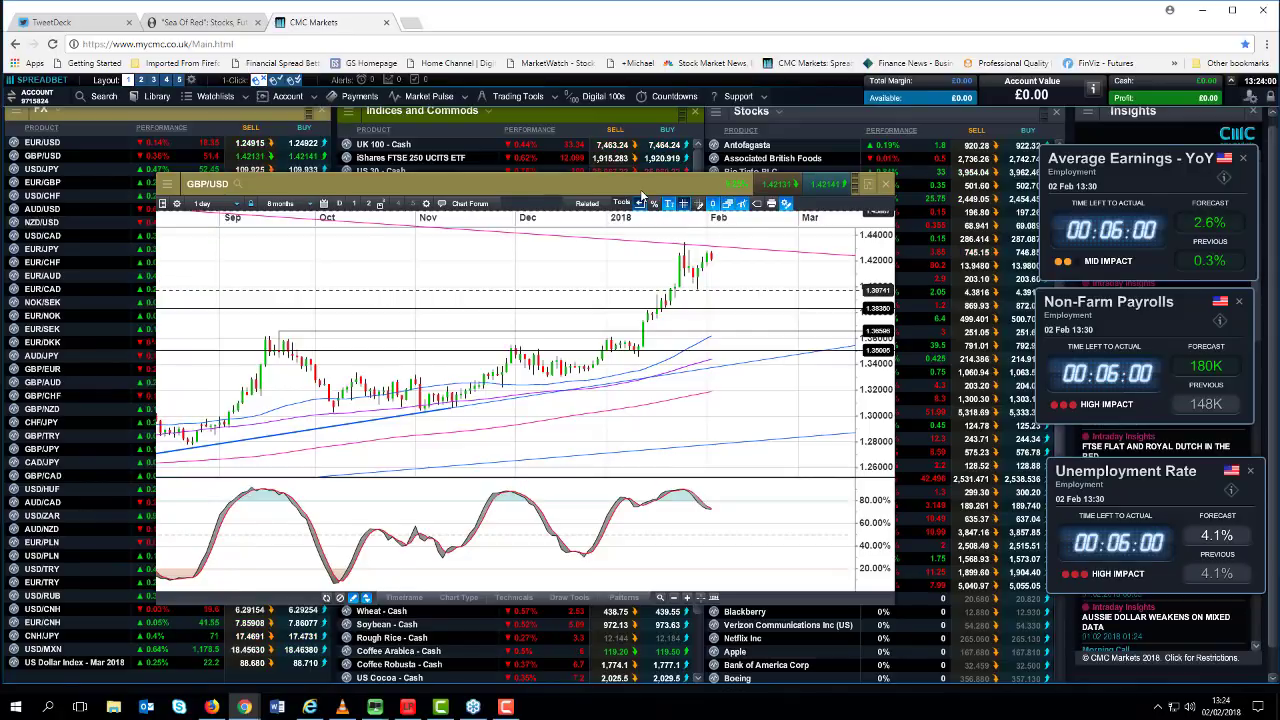
click(170, 186)
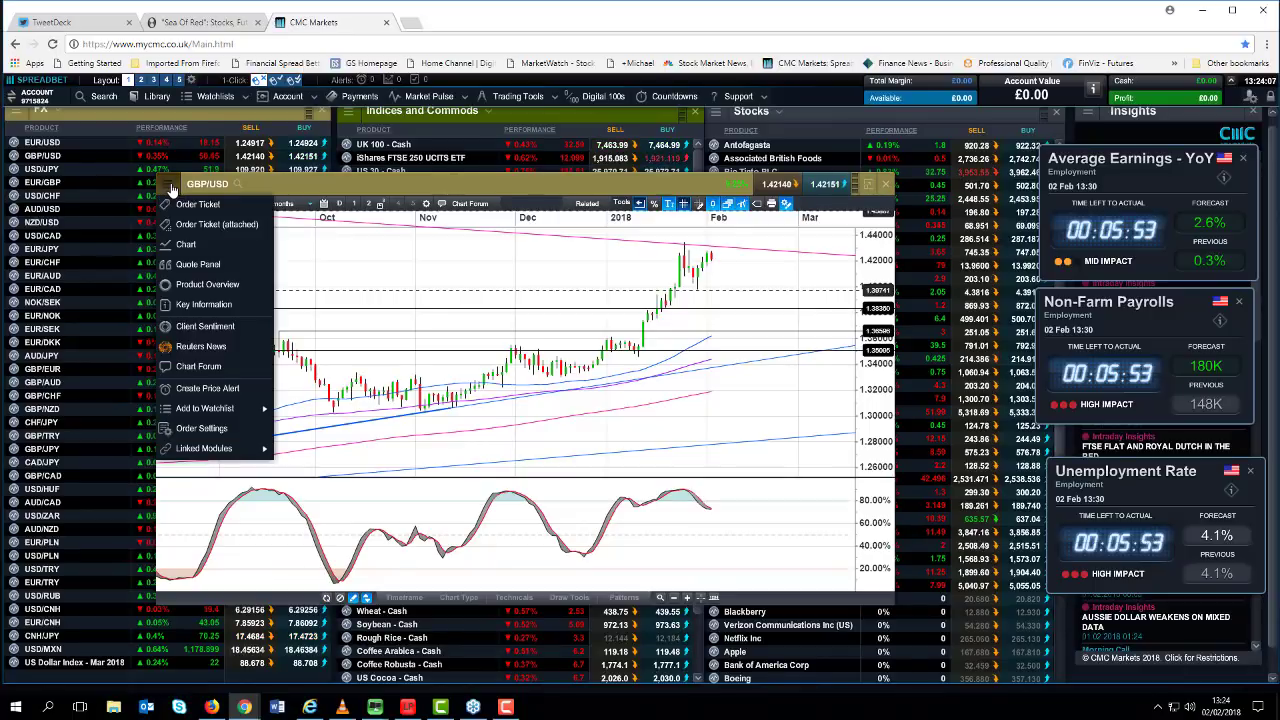
click(212, 334)
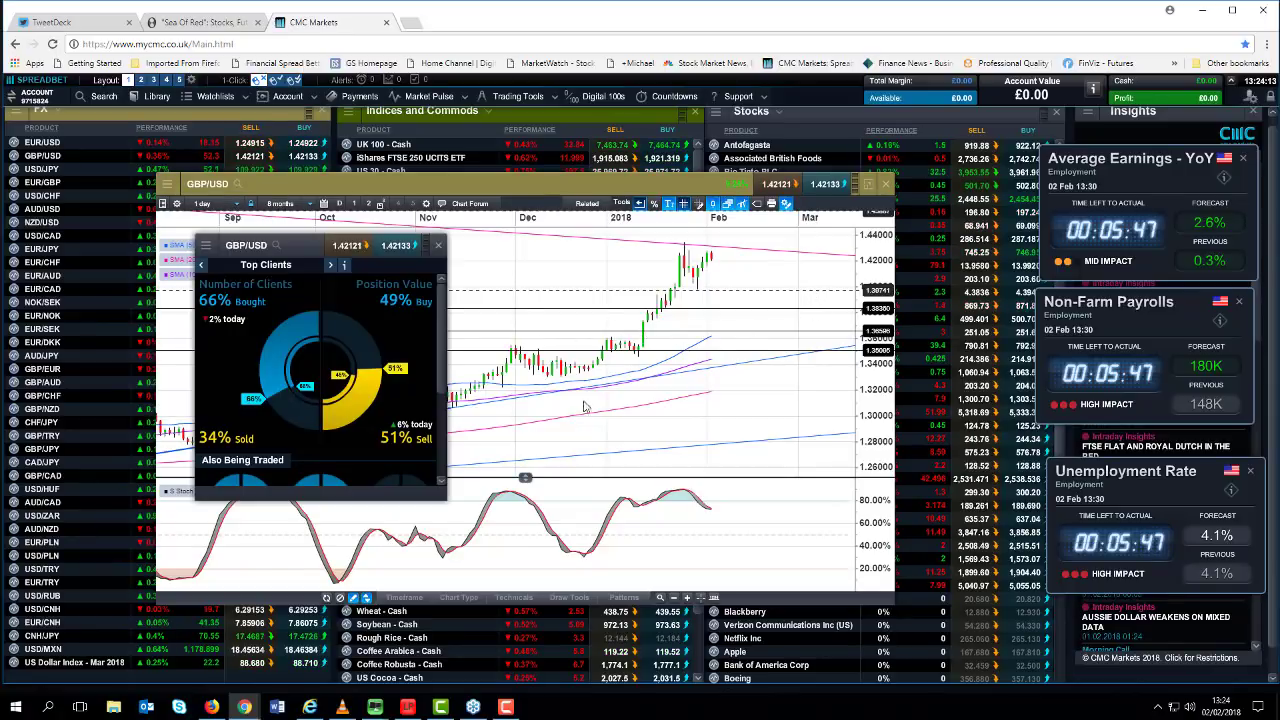
drag(305, 251, 367, 257)
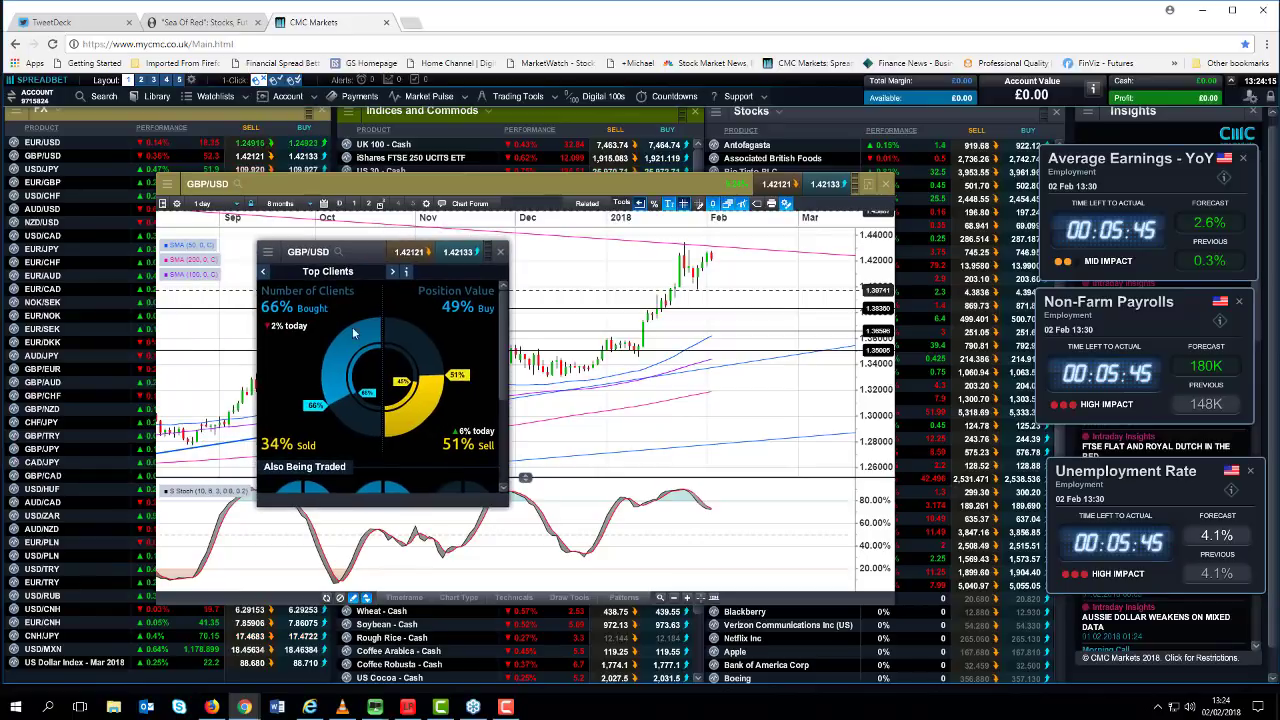
click(501, 254)
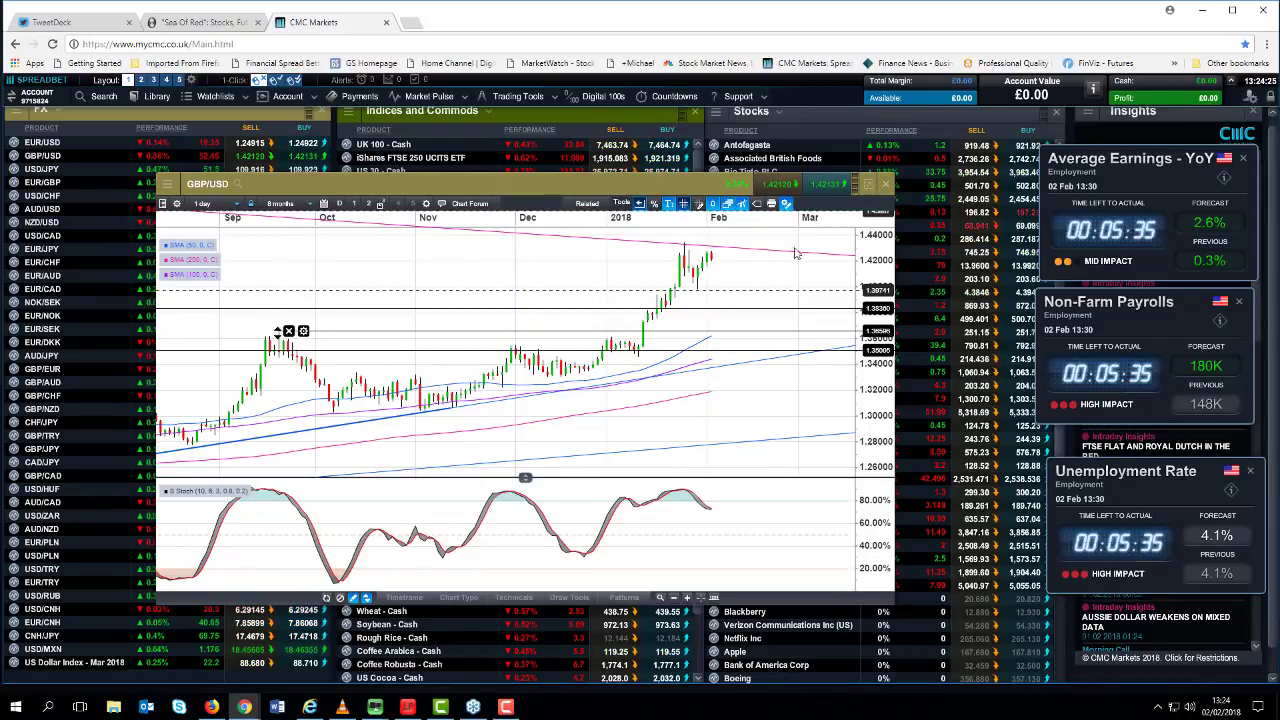
click(885, 186)
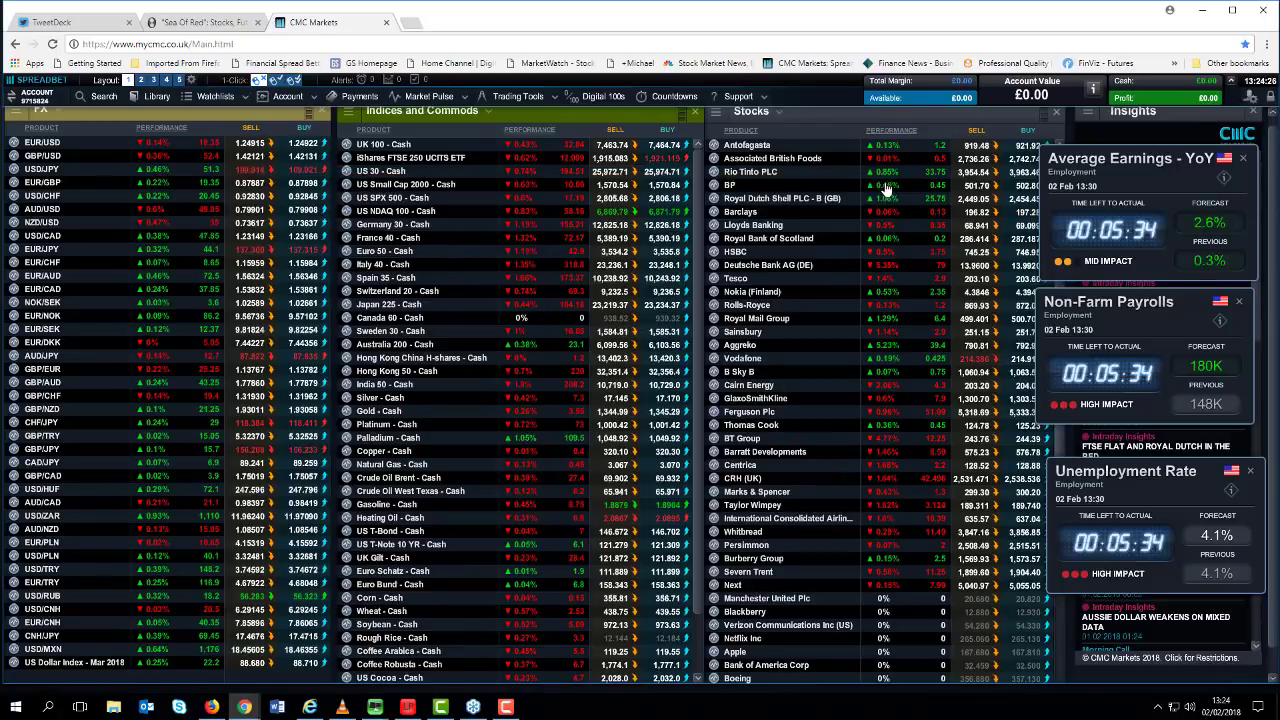
- Open the client sentiment for EUR/USD, review how top clients are positioned, and close it
click(15, 143)
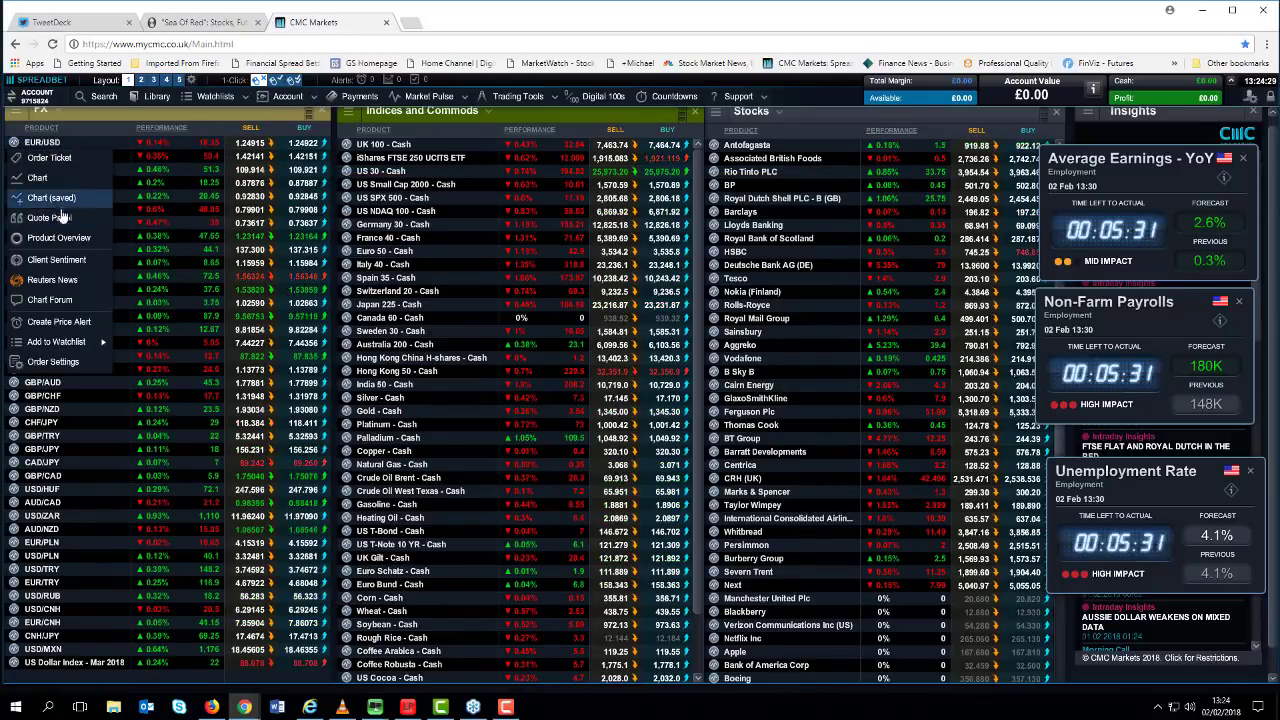
click(56, 260)
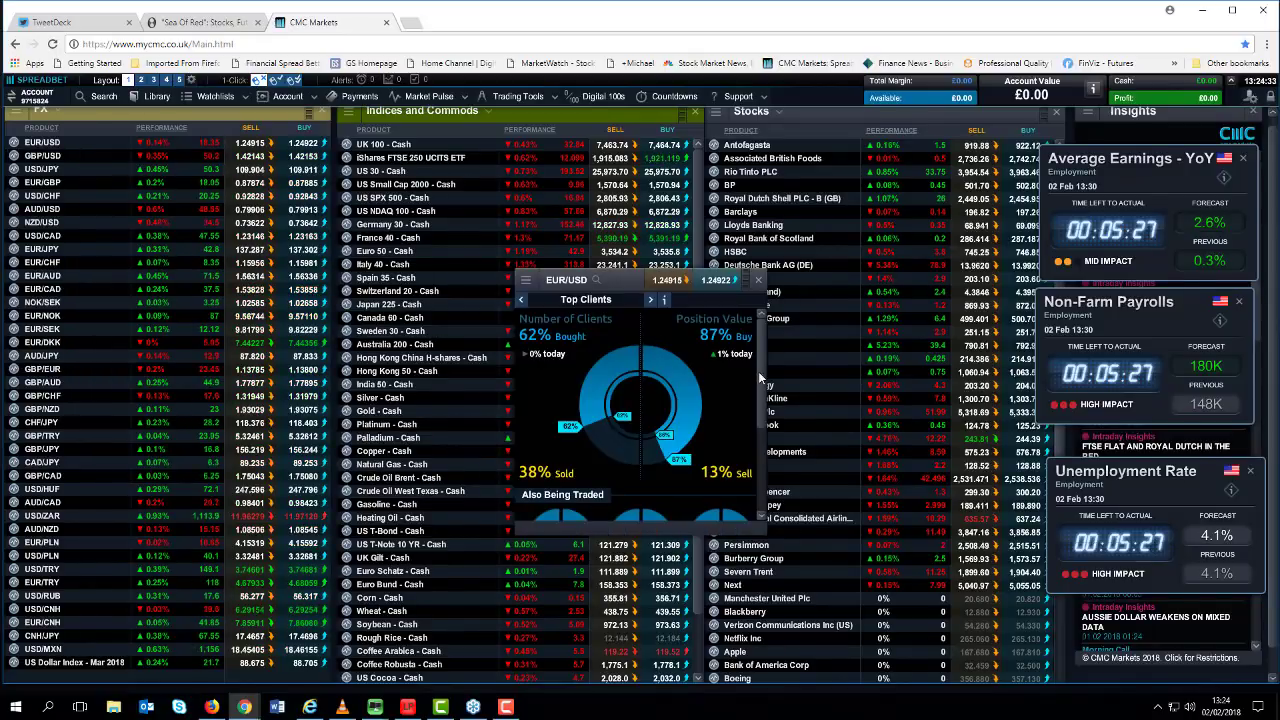
drag(630, 298, 394, 260)
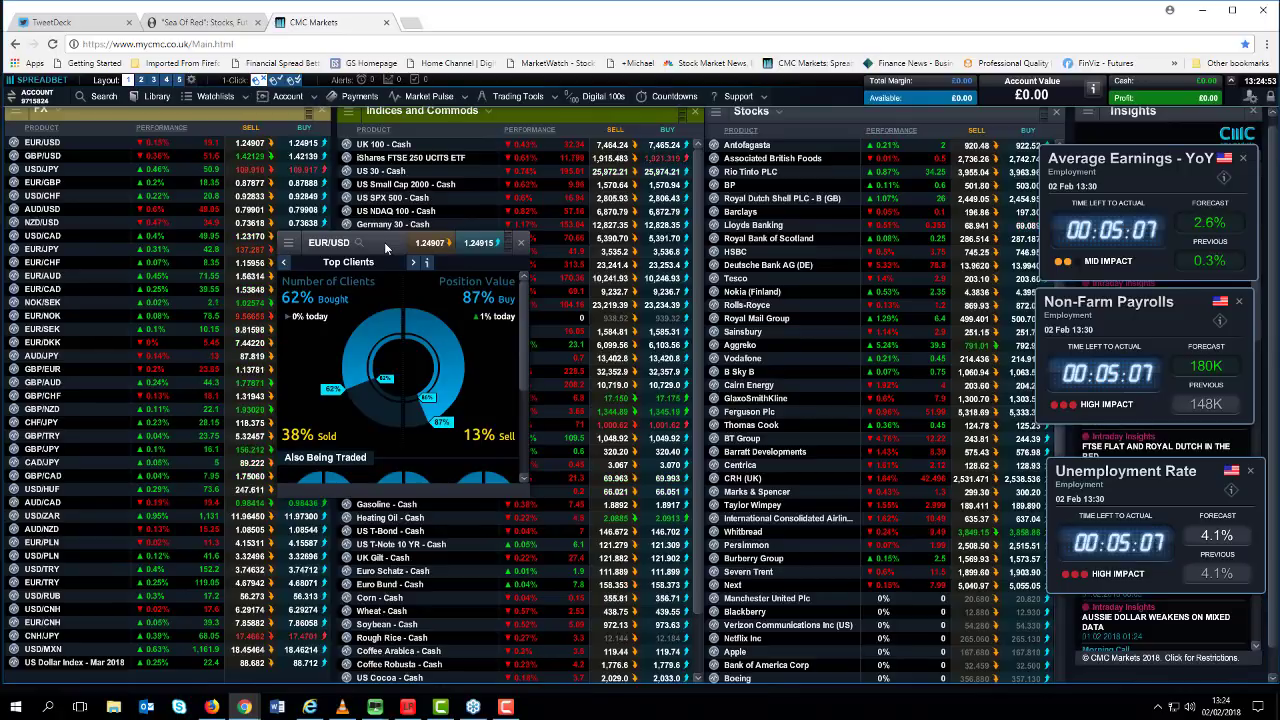
click(520, 245)
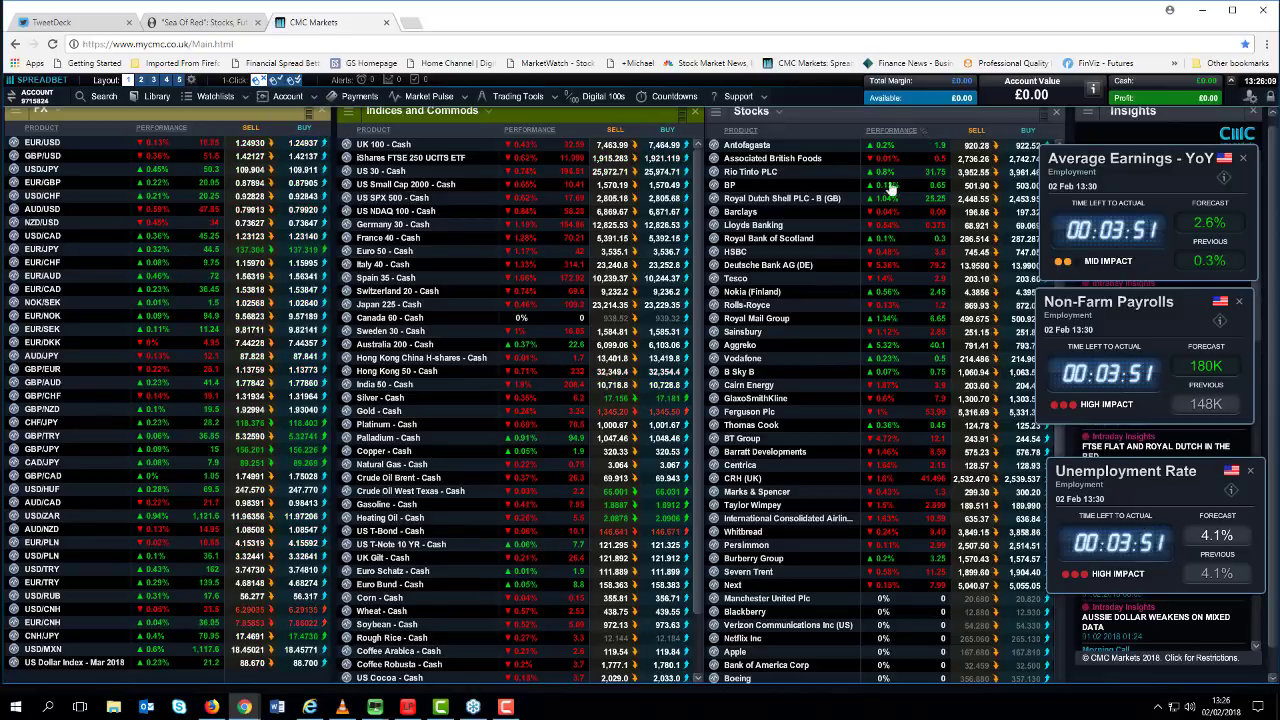
- Open the saved USD/JPY chart, and reposition and enlarge its window
click(14, 169)
click(37, 231)
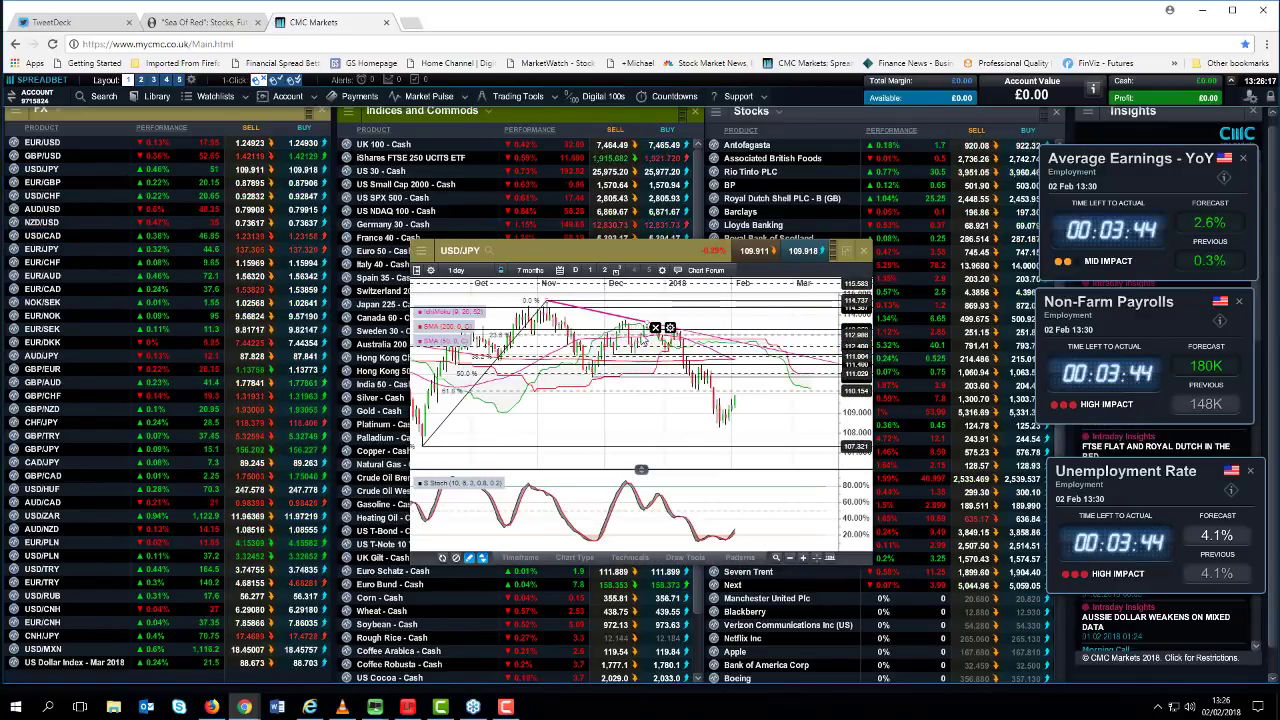
drag(650, 252, 456, 232)
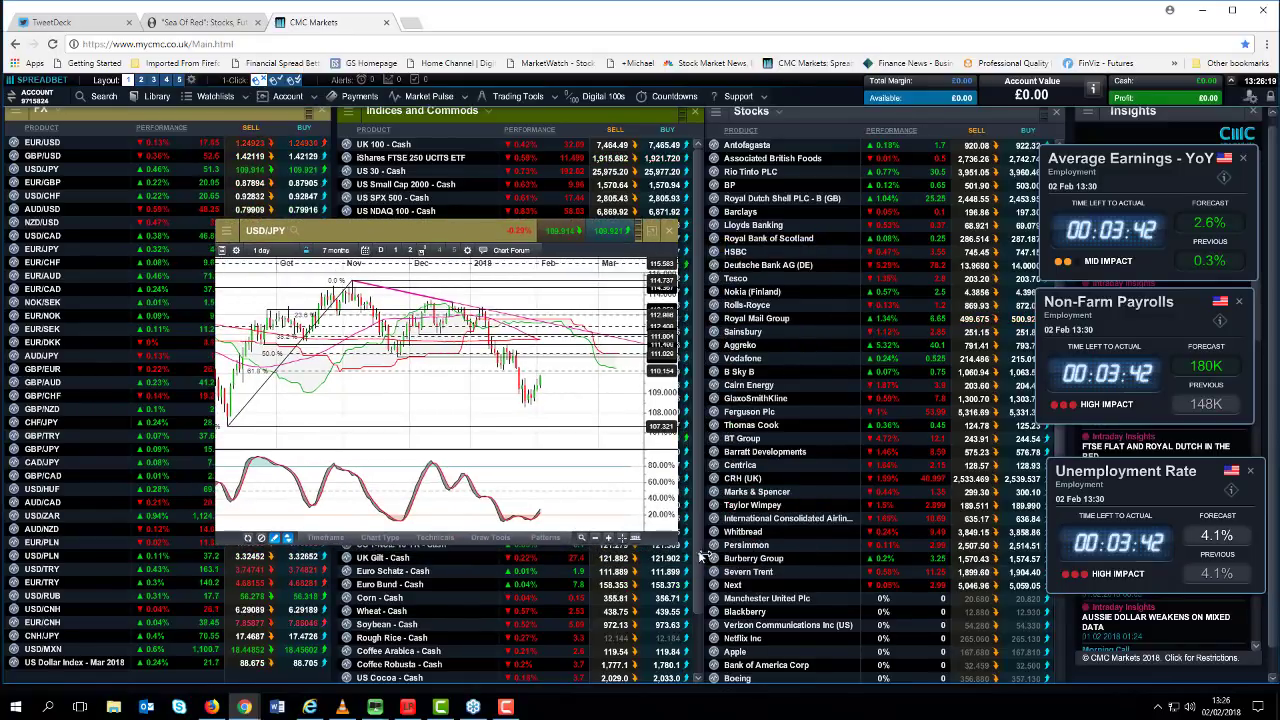
drag(676, 540, 851, 562)
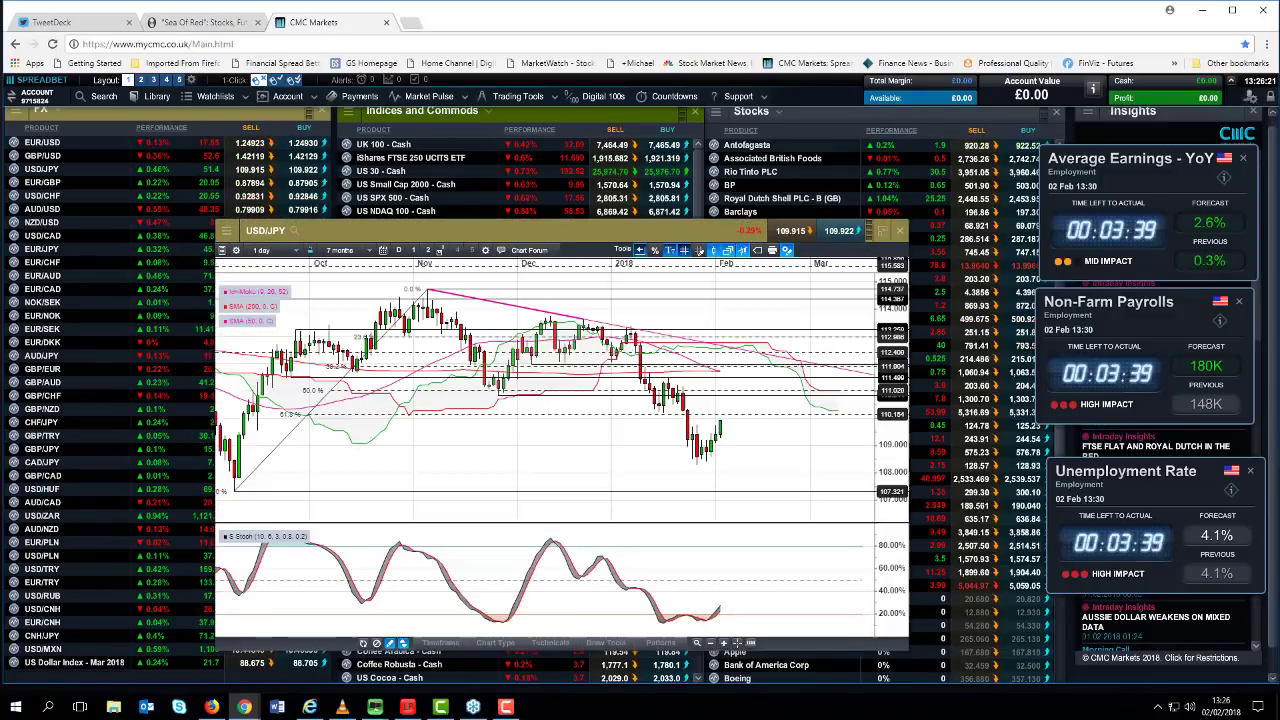
drag(620, 236, 567, 224)
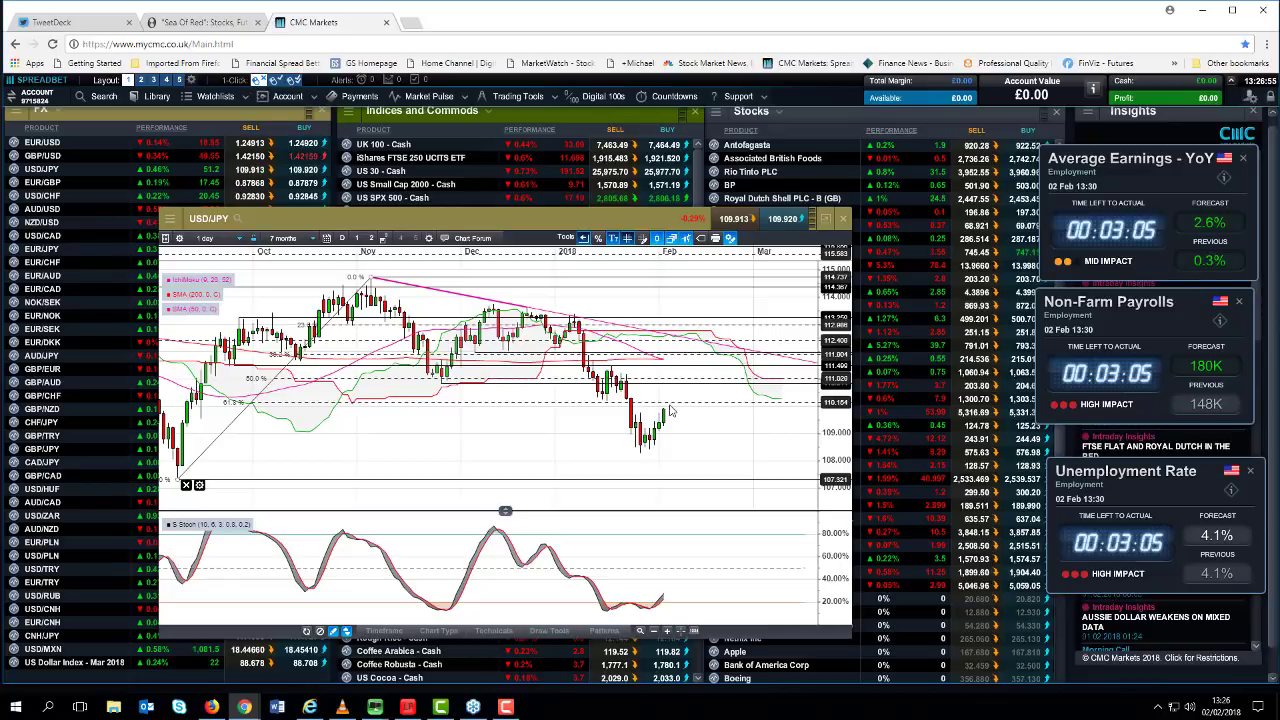
- Examine the USD/JPY daily price action against the 61.8% retracement level and the cloud, and close the chart
mouse_move(669, 403)
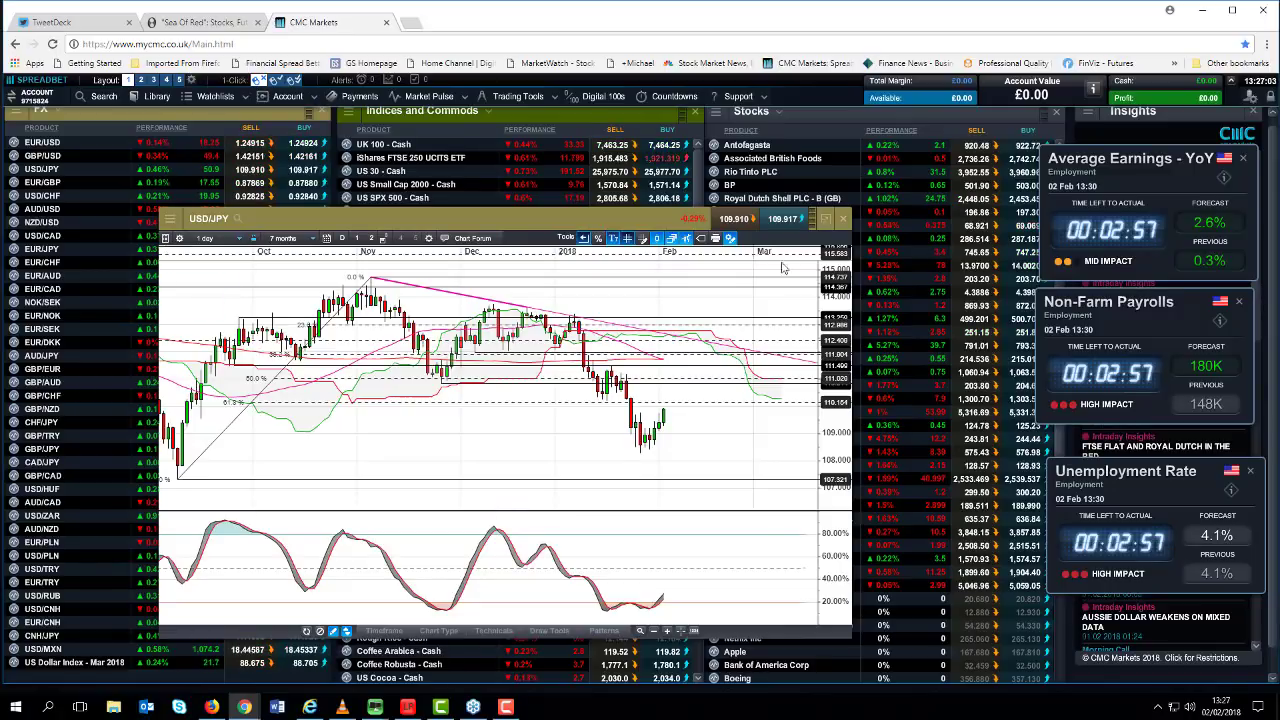
drag(585, 224, 601, 226)
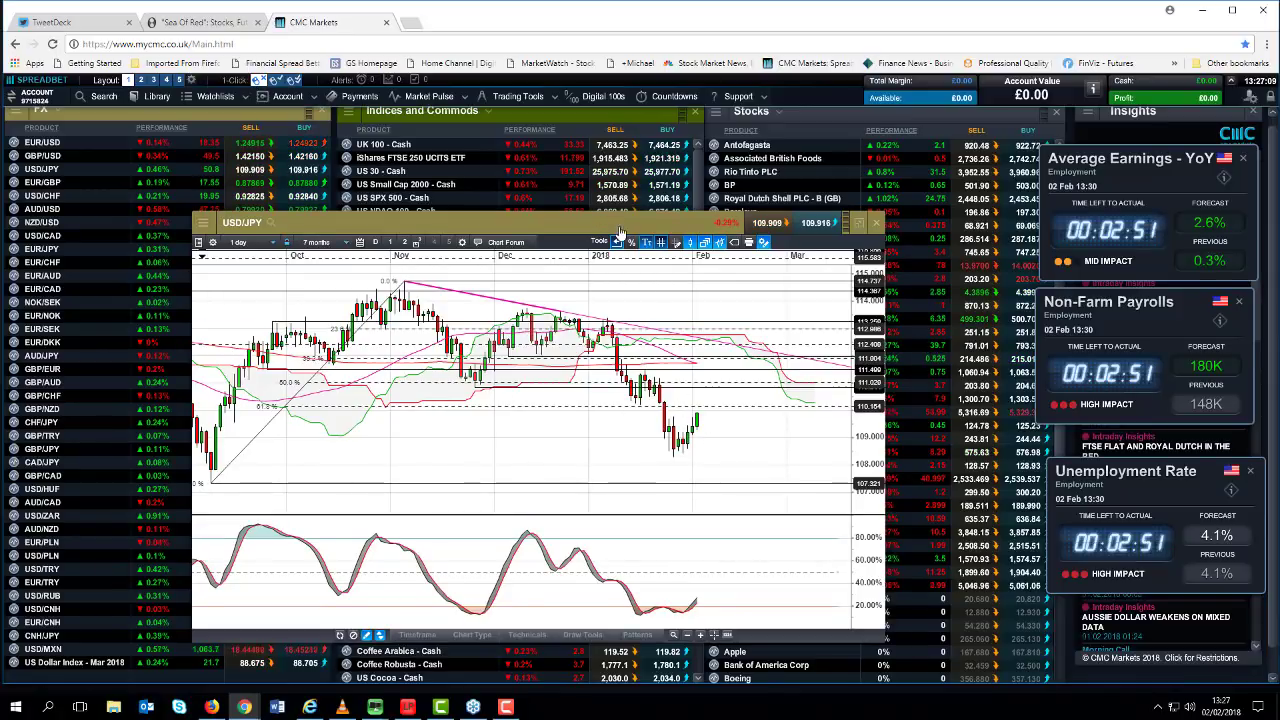
drag(625, 221, 623, 218)
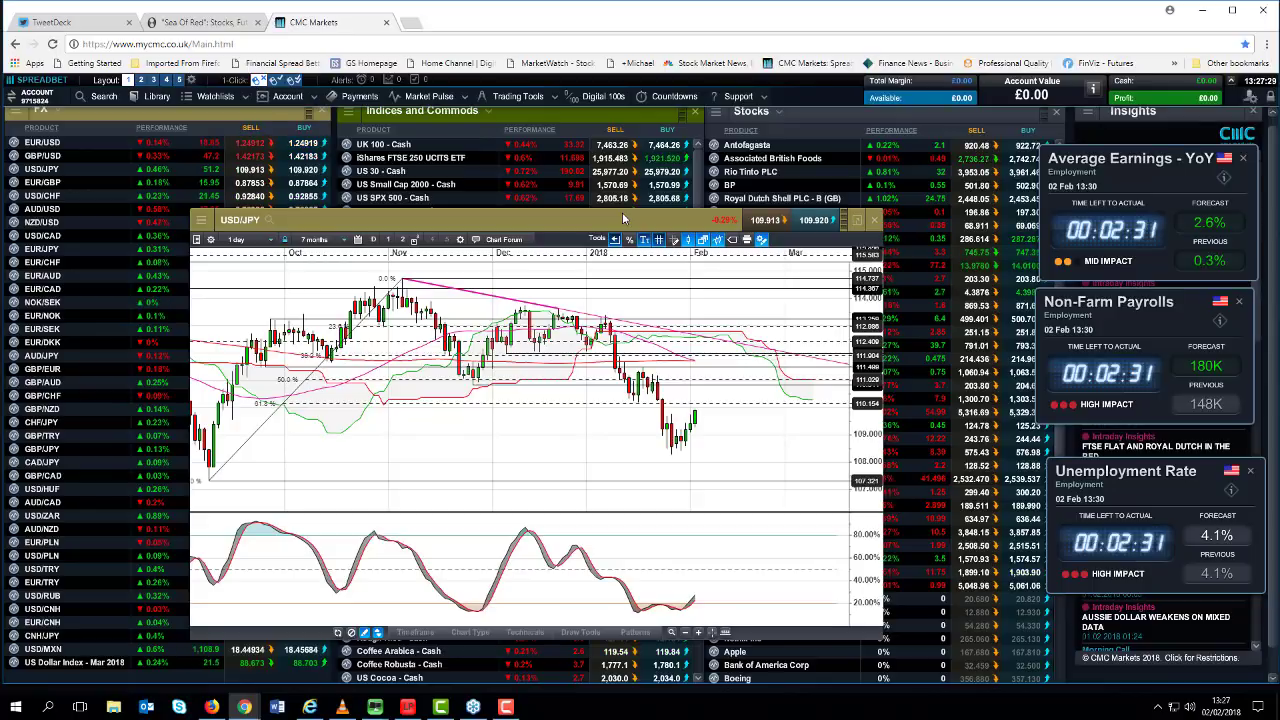
click(877, 222)
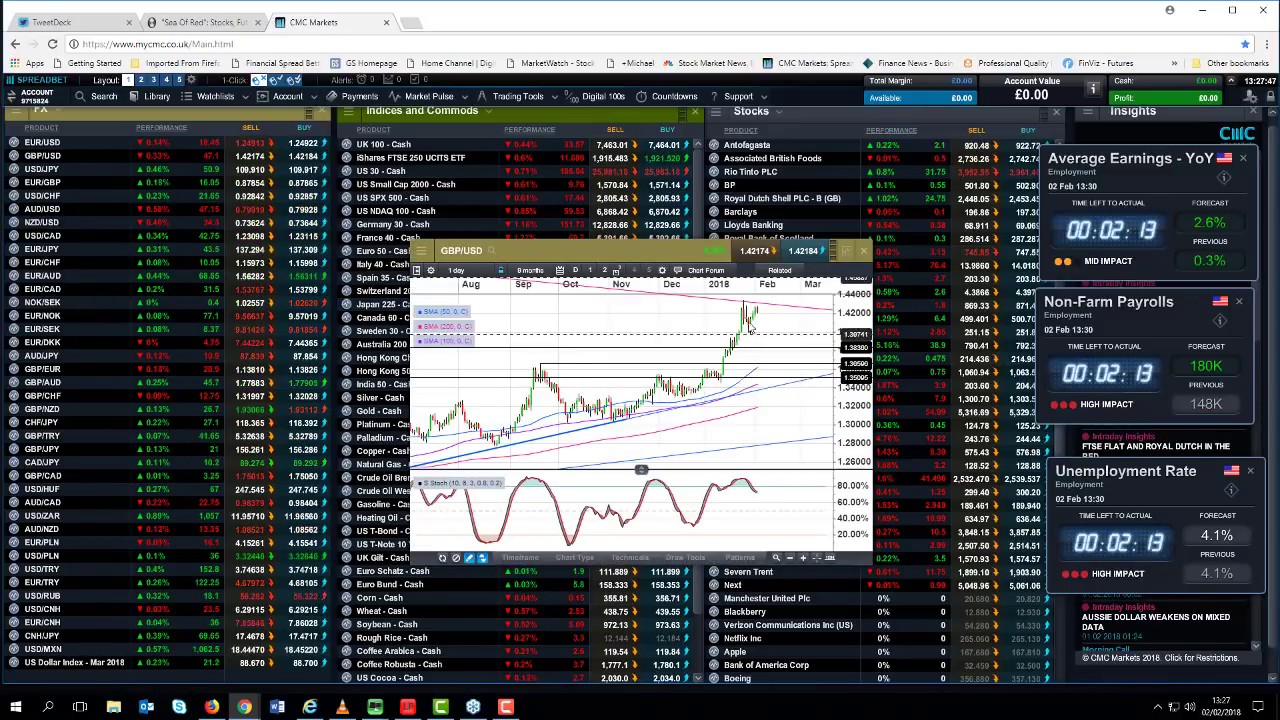
- Review roughly the last seven months of the daily GBP/USD chart and close it
scroll(750, 328, up, 3)
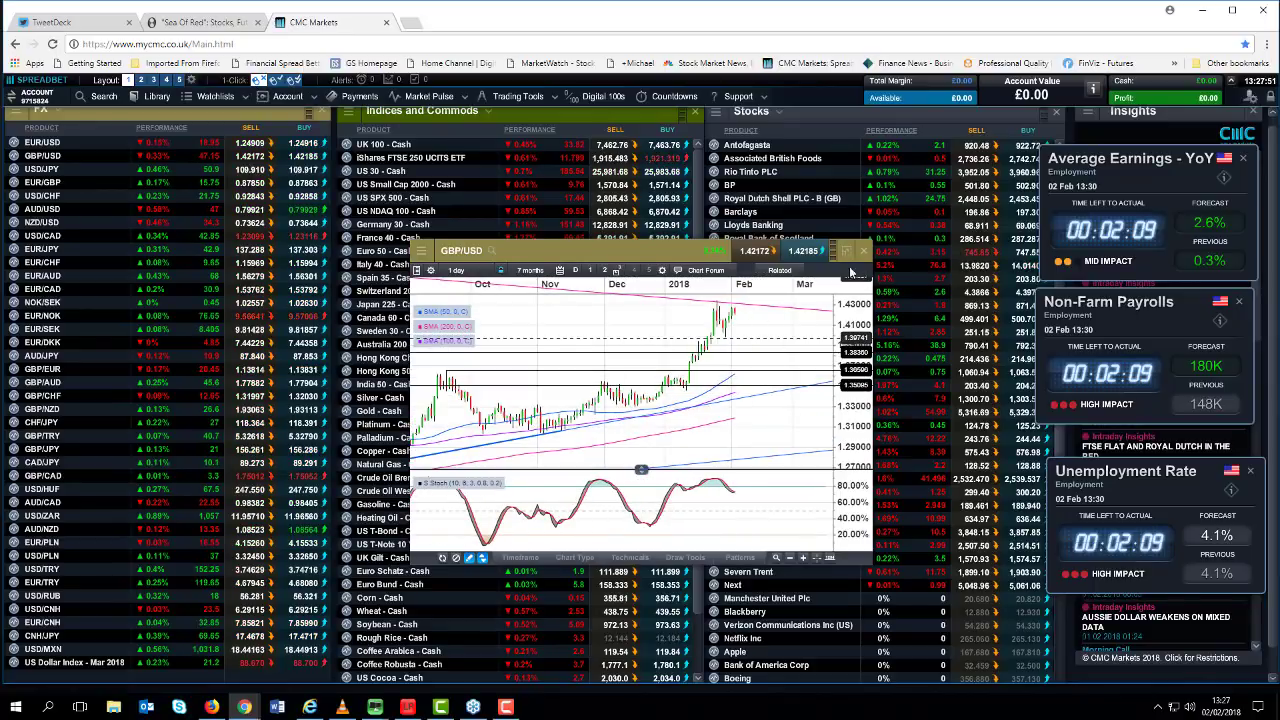
click(863, 250)
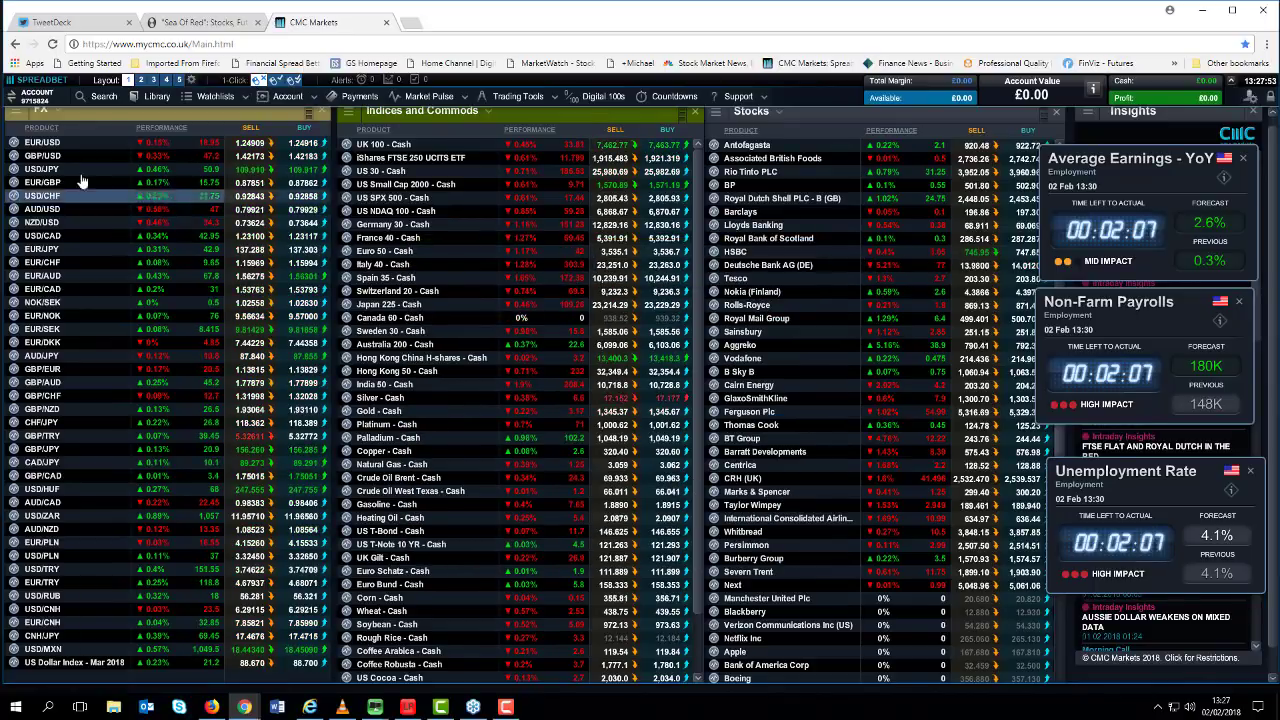
- Open the saved EUR/USD chart, review about eight months of daily price action, and close it
click(42, 142)
click(14, 142)
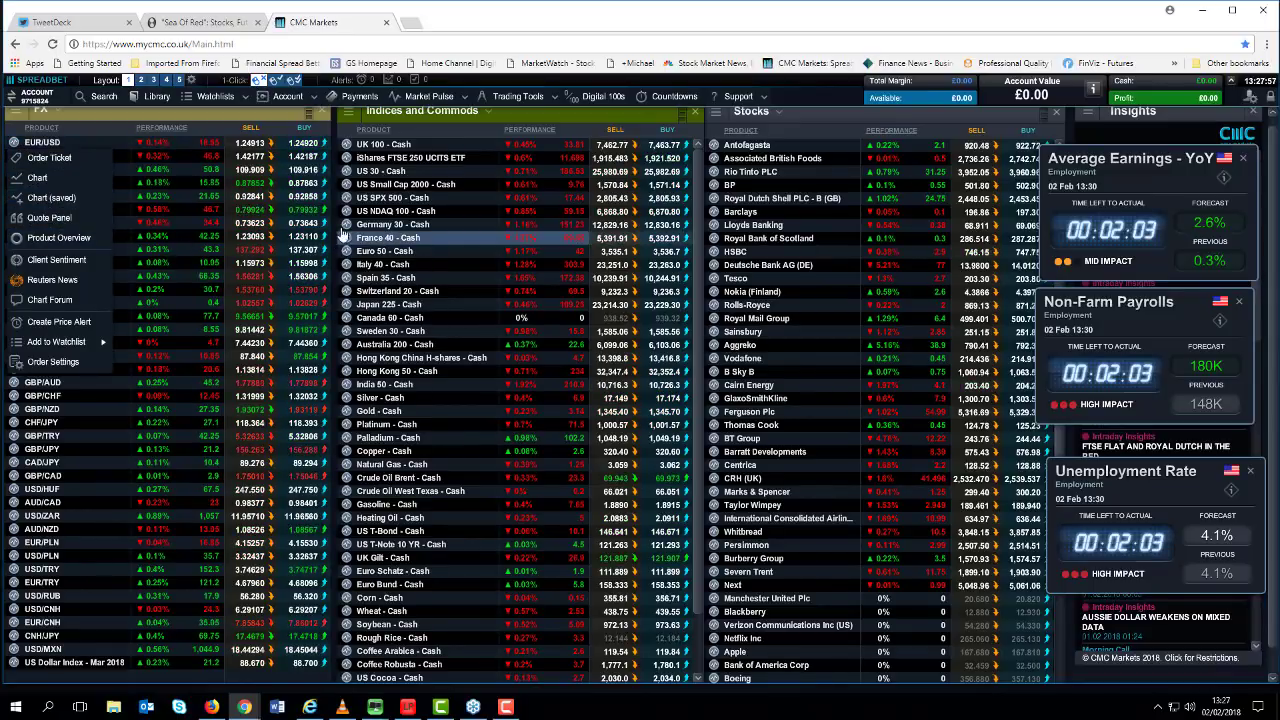
click(55, 198)
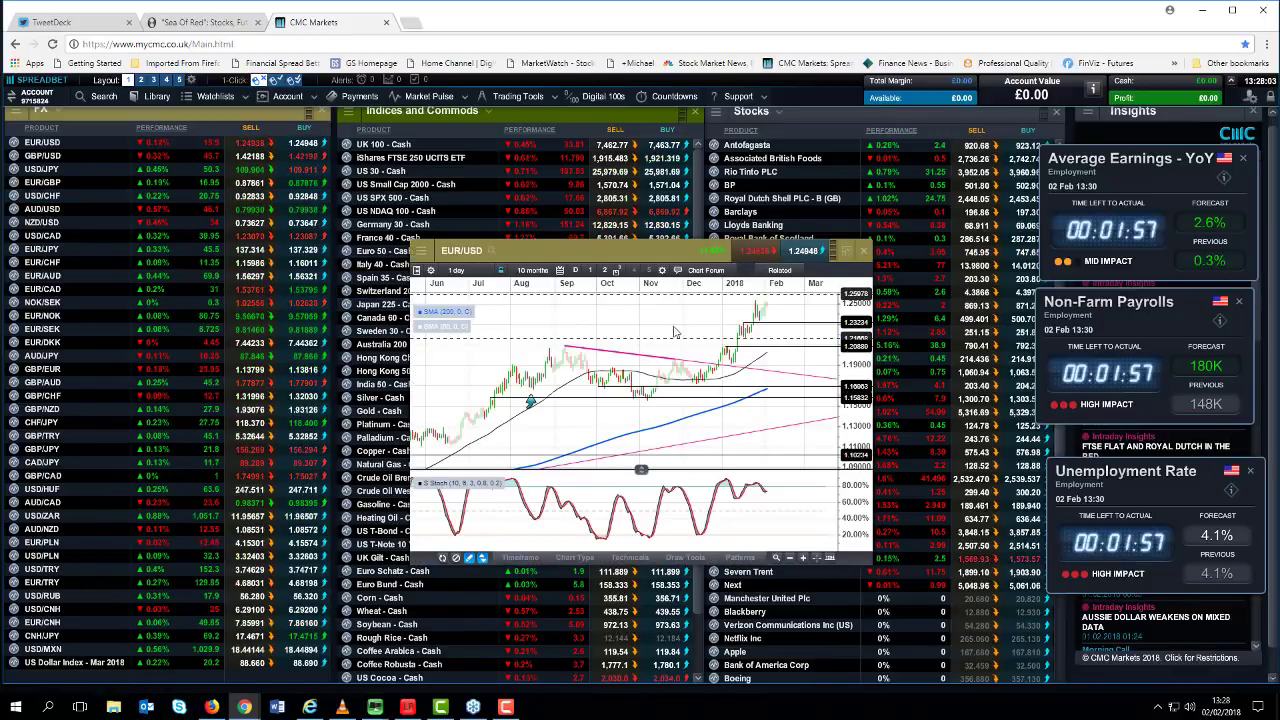
scroll(680, 360, up, 2)
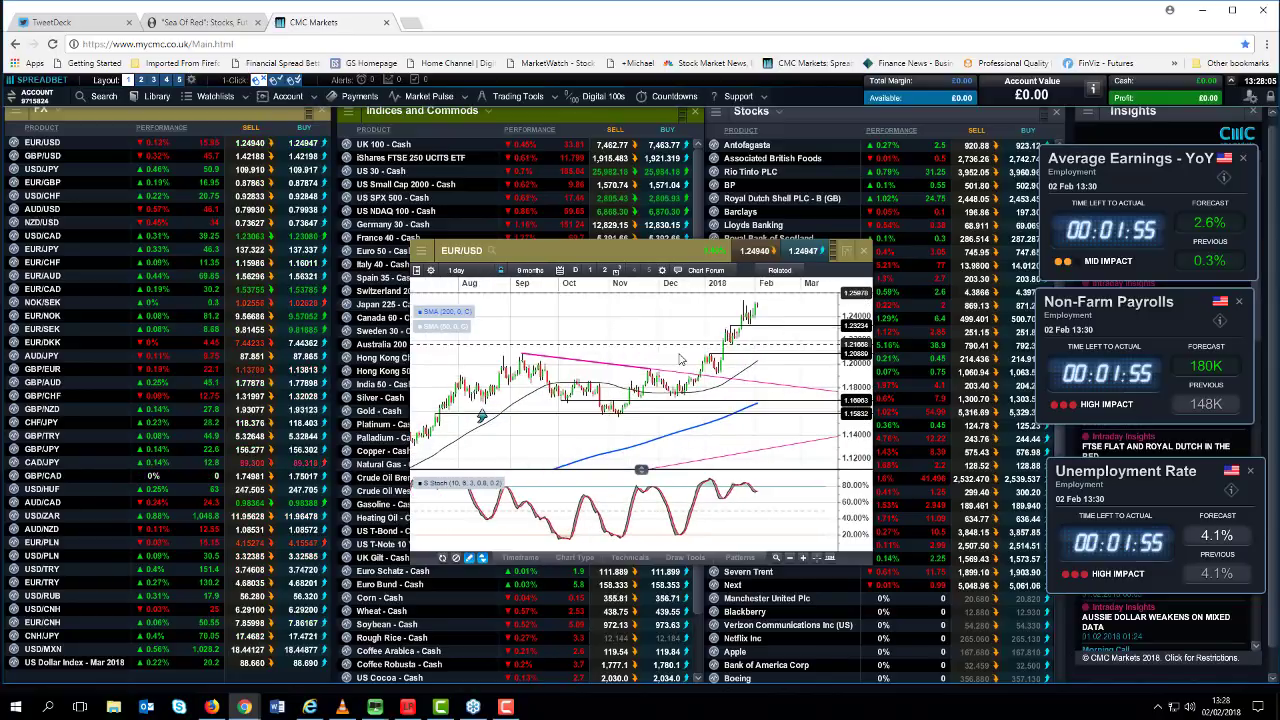
scroll(680, 360, up, 1)
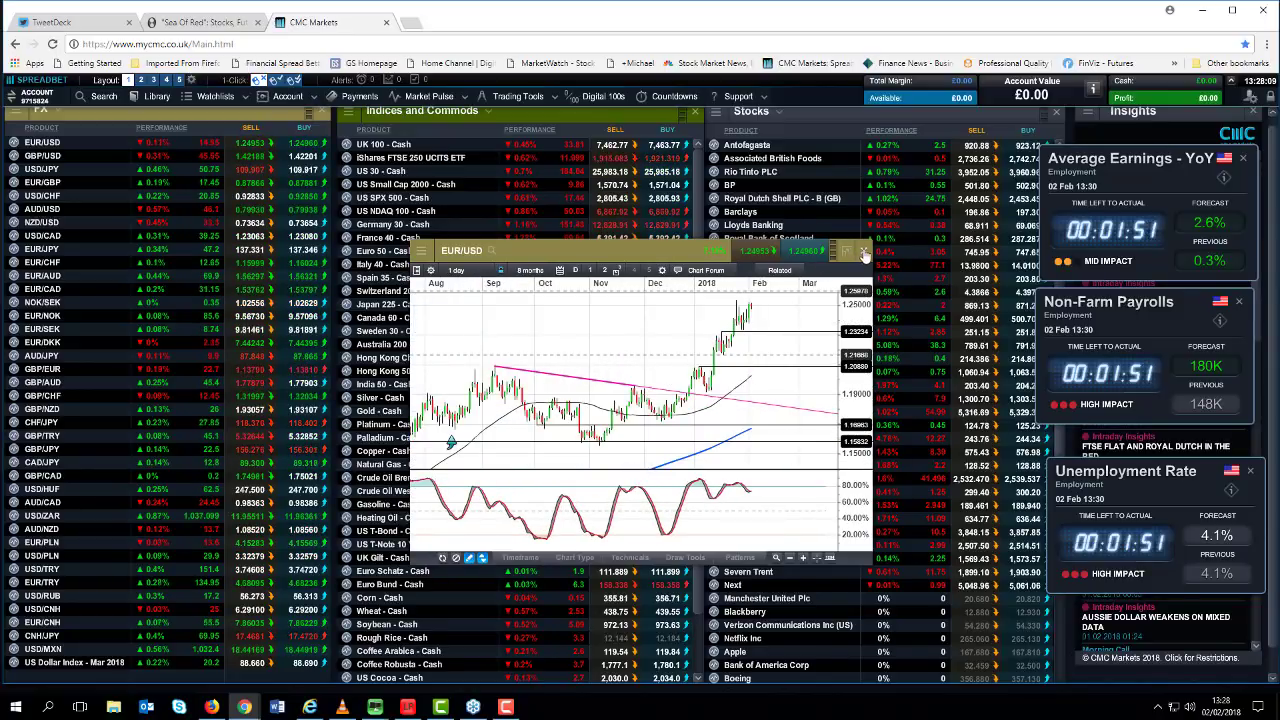
click(865, 254)
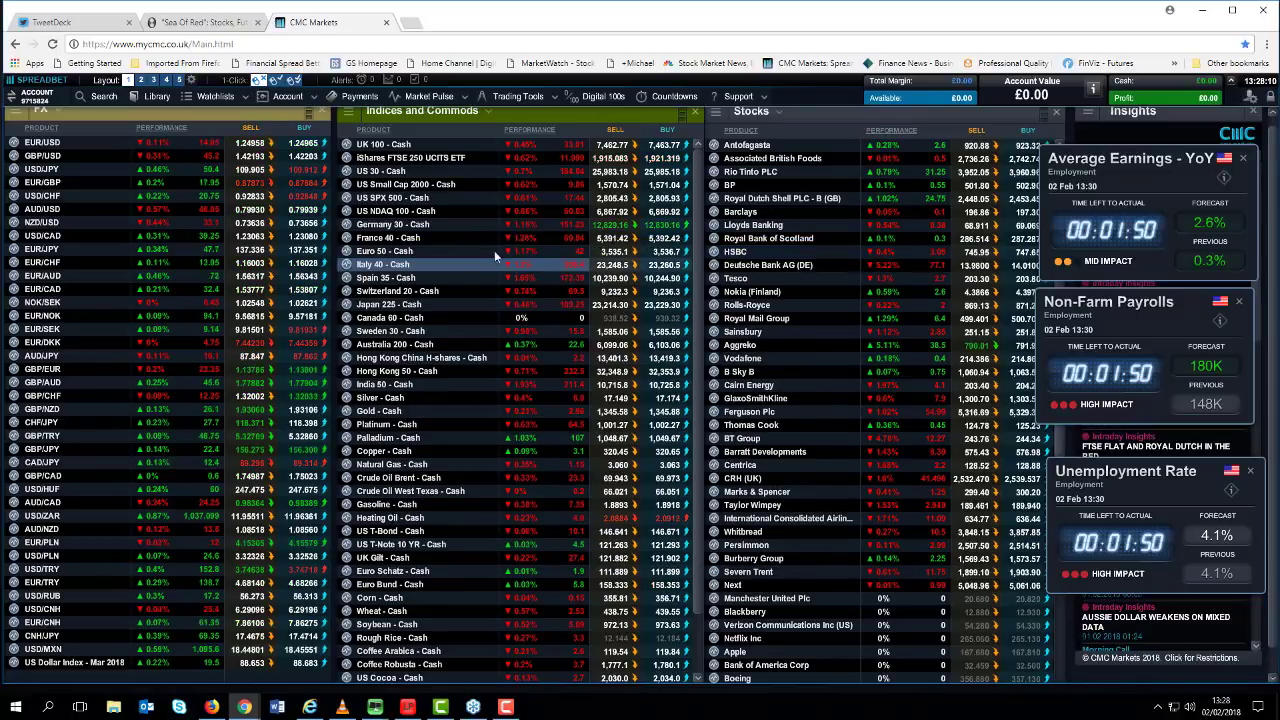
- Open the saved Germany 30 chart, examine recent daily price action against the 200-day moving average, and close it
right_click(350, 230)
click(384, 287)
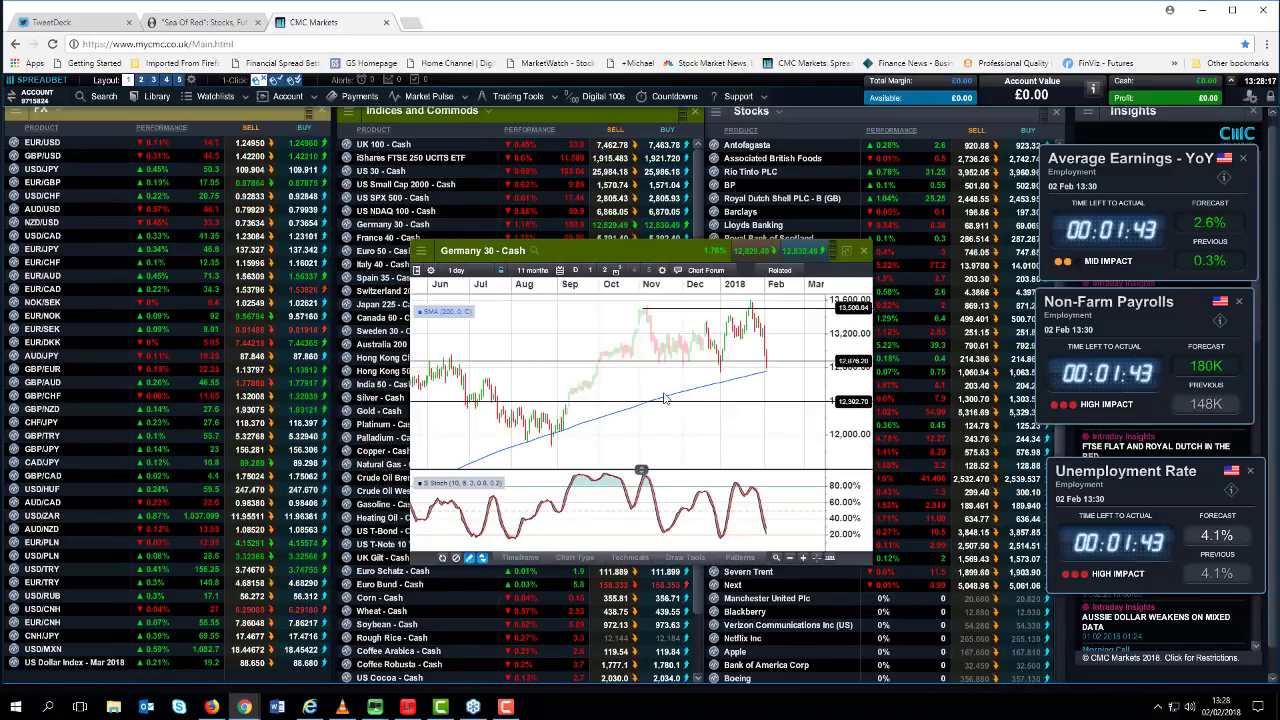
scroll(650, 385, up, 1)
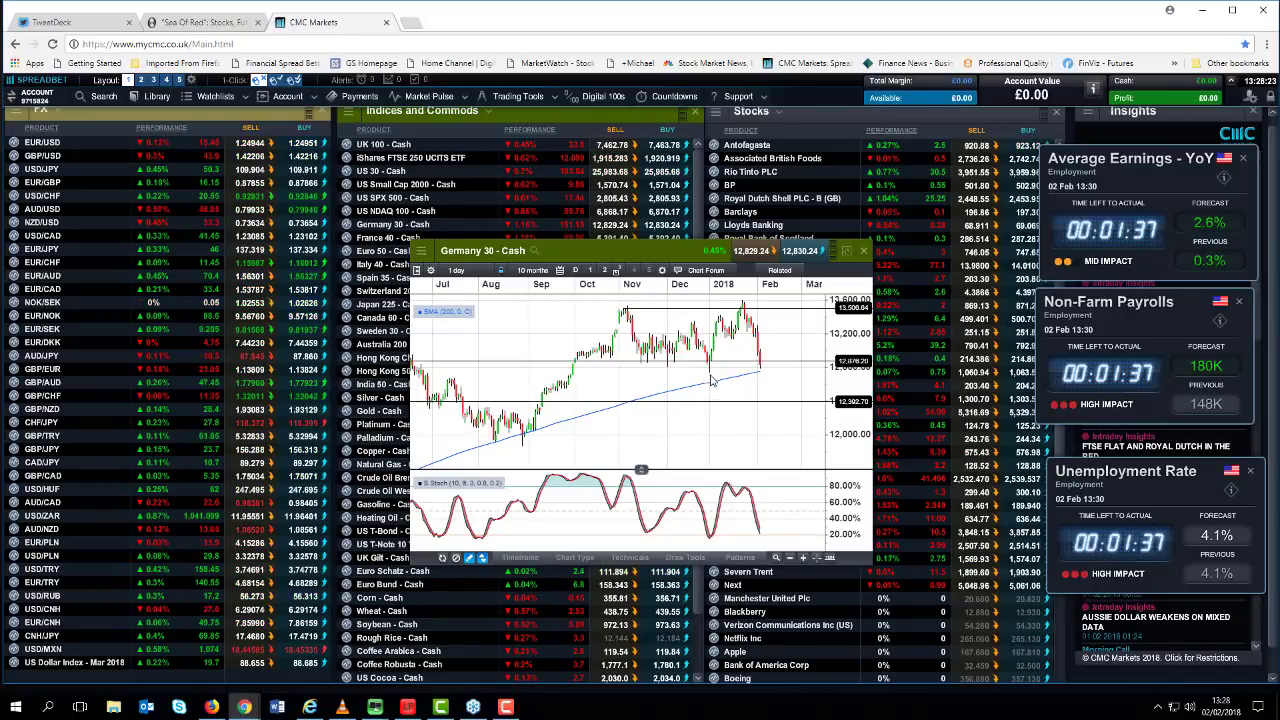
scroll(711, 387, up, 2)
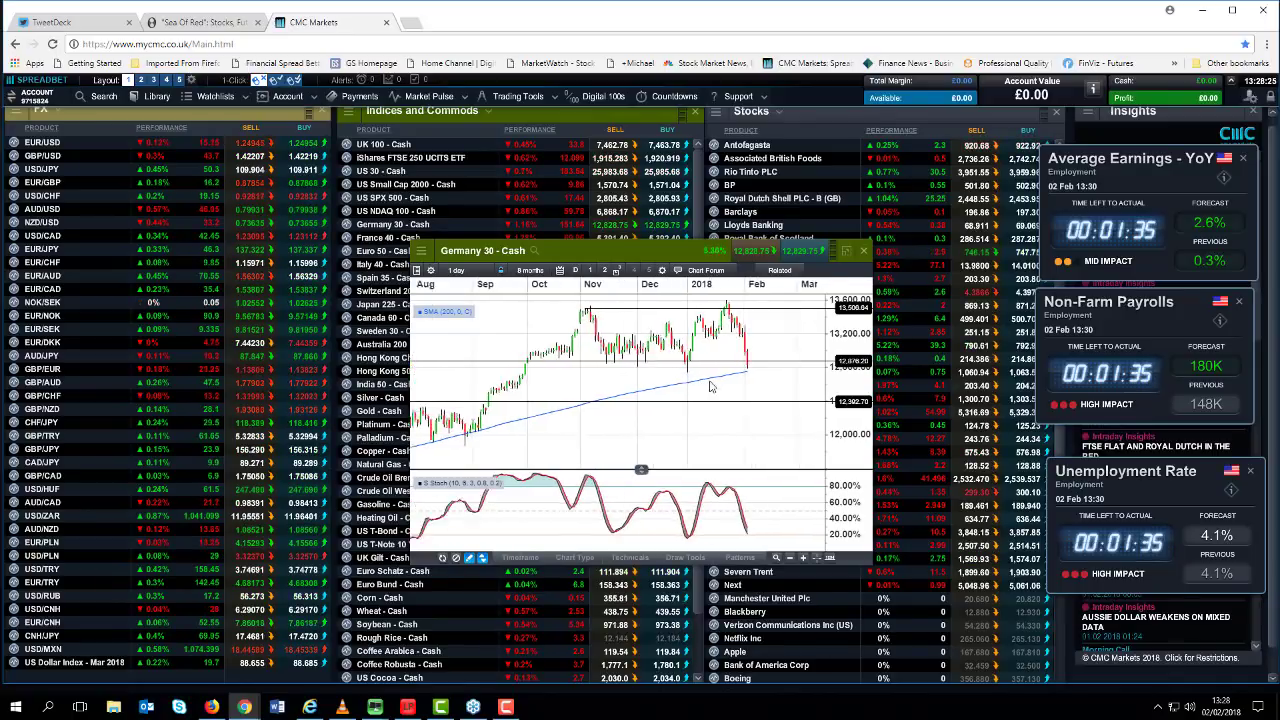
scroll(711, 387, up, 2)
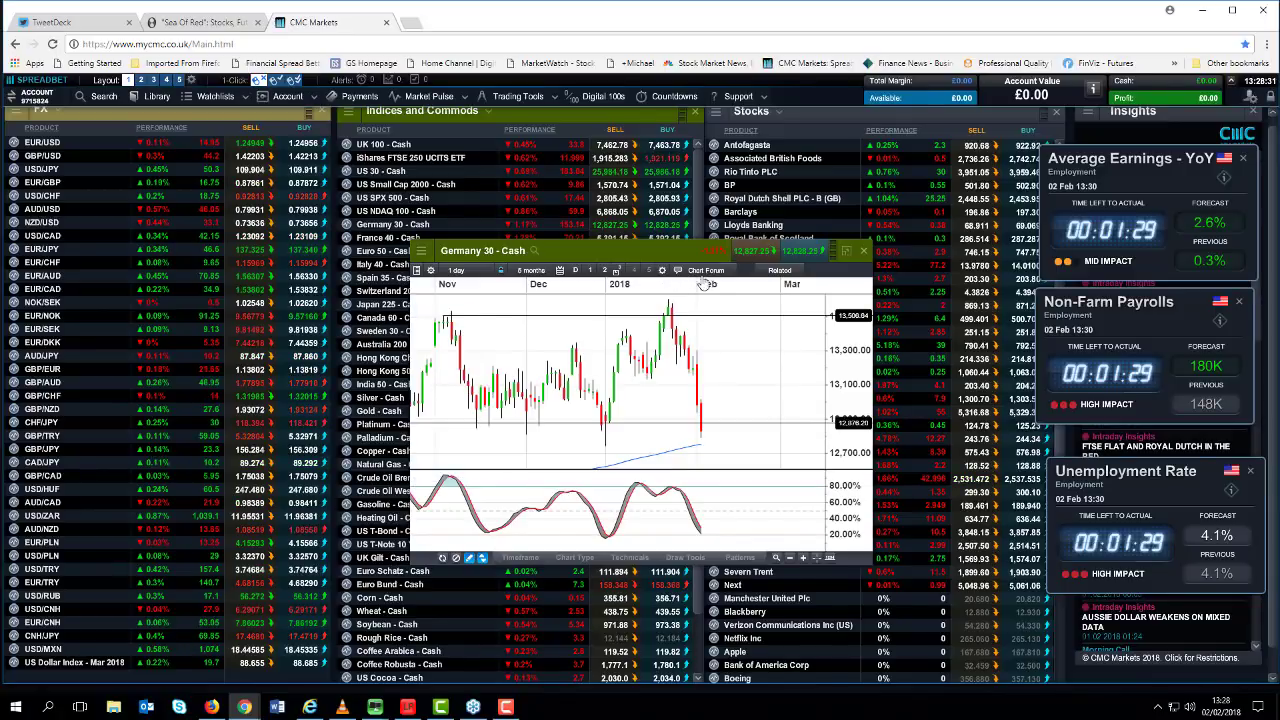
drag(633, 255, 513, 218)
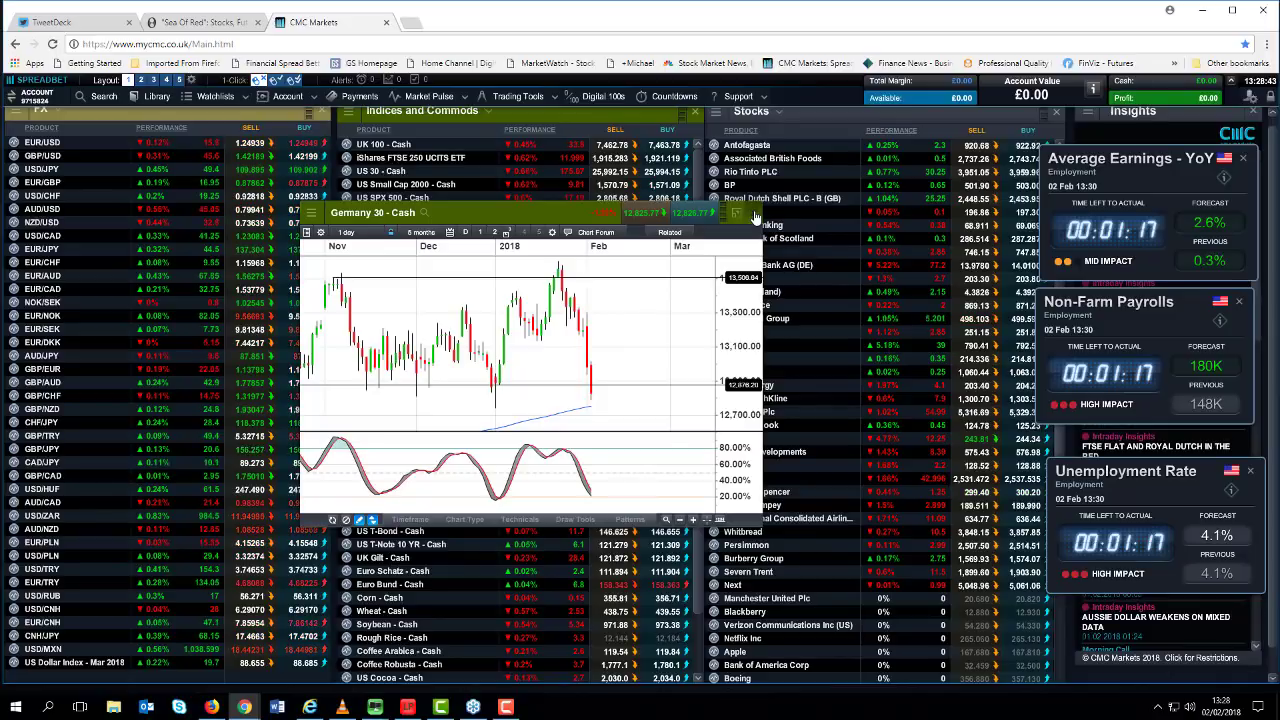
click(755, 215)
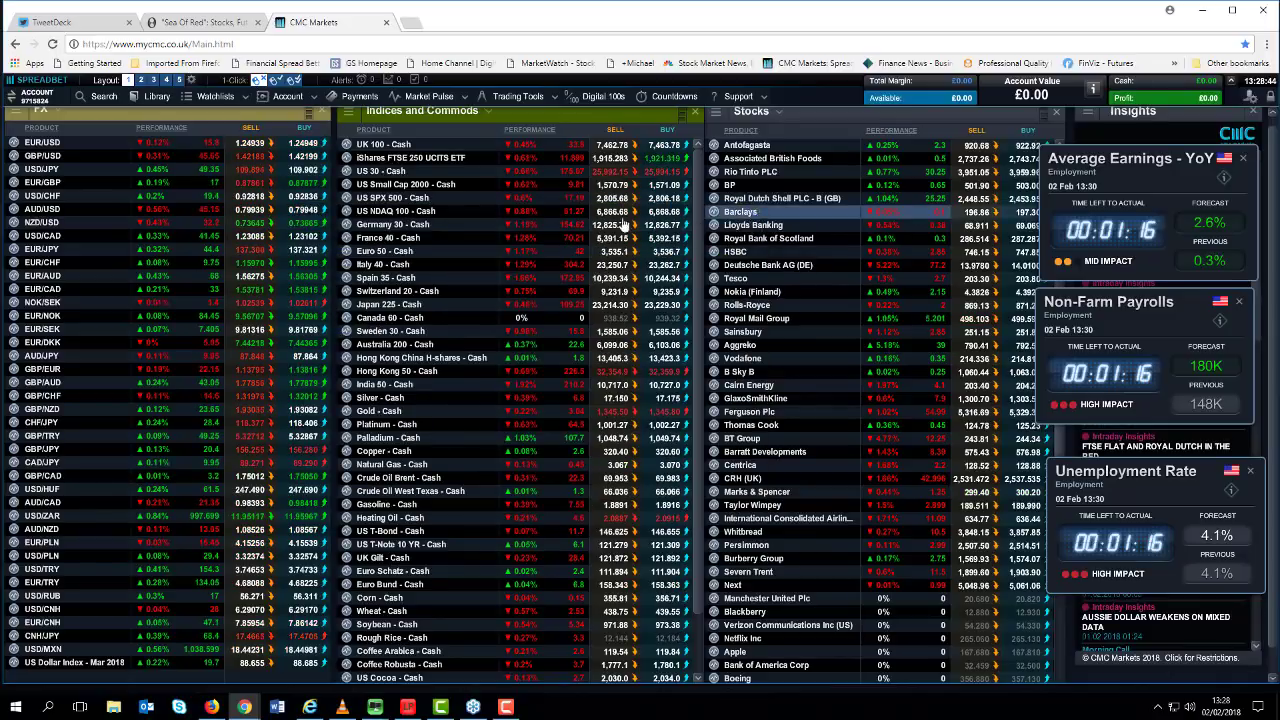
- Open the saved US SPX 500 chart, review the recent daily candles, and close it
click(348, 205)
click(366, 256)
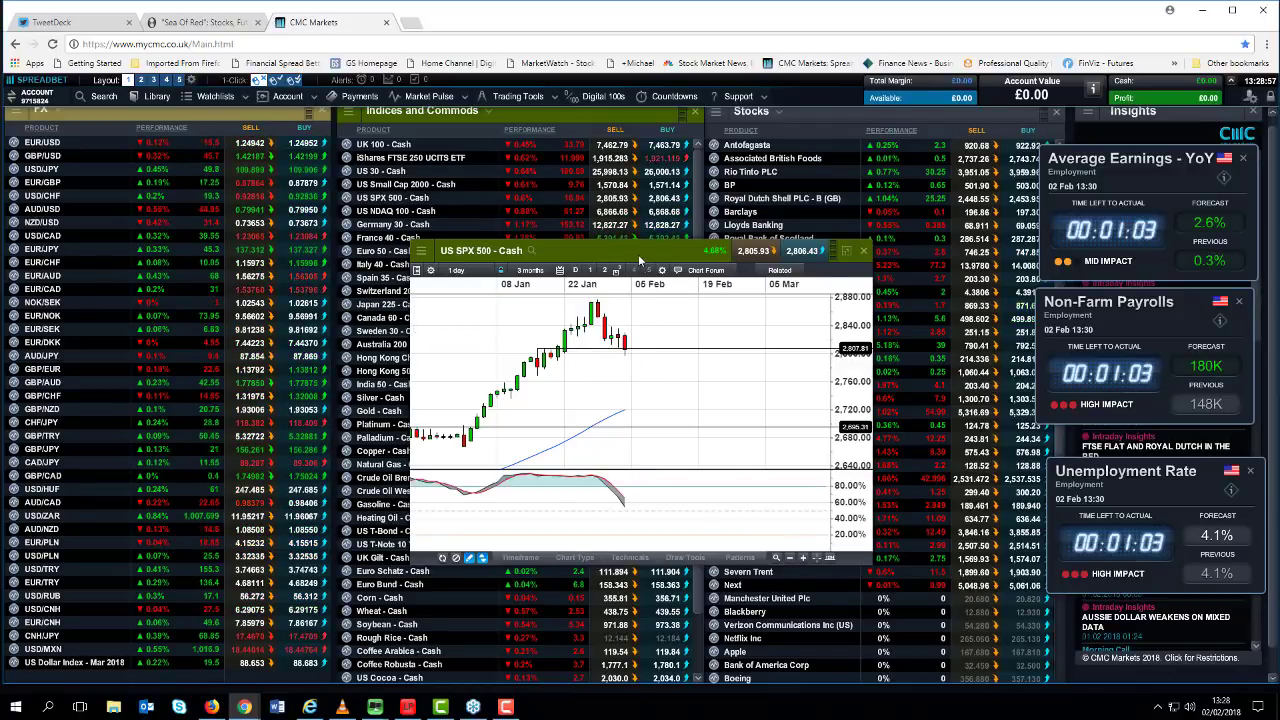
drag(640, 260, 612, 262)
click(838, 250)
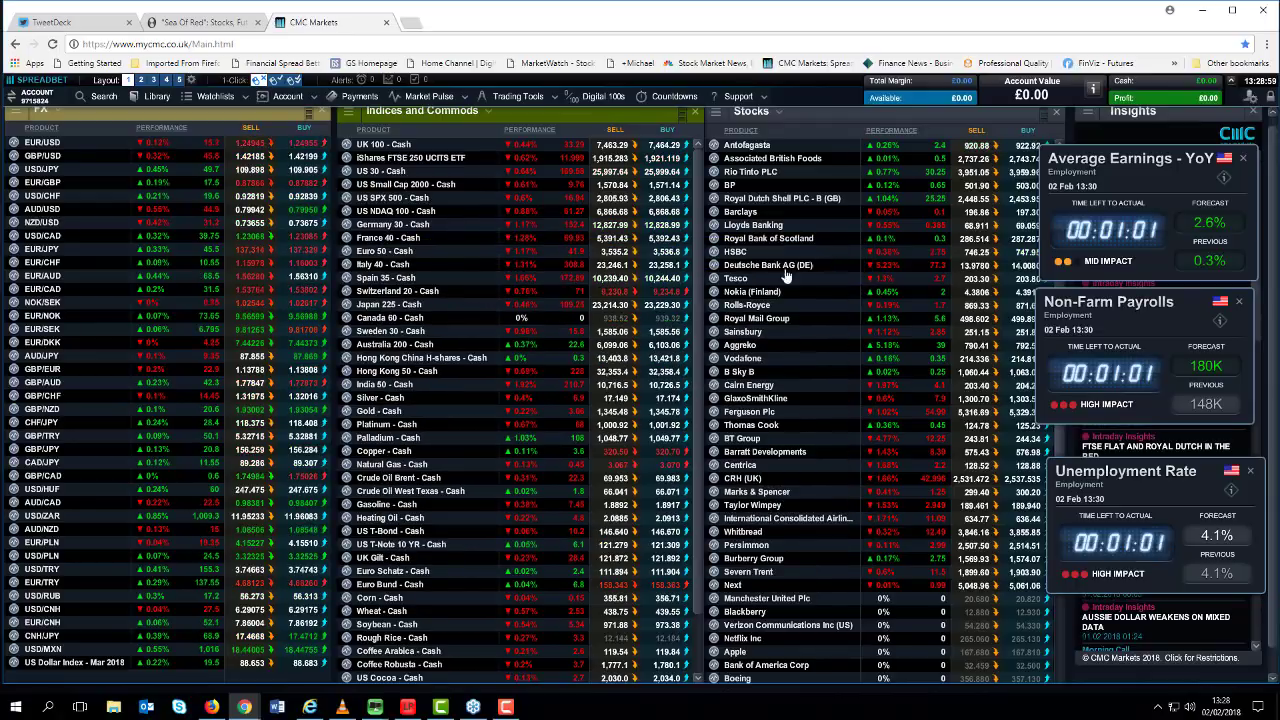
- Open the saved UK 100 chart to review its daily price action against the 50- and 200-day moving averages
right_click(347, 146)
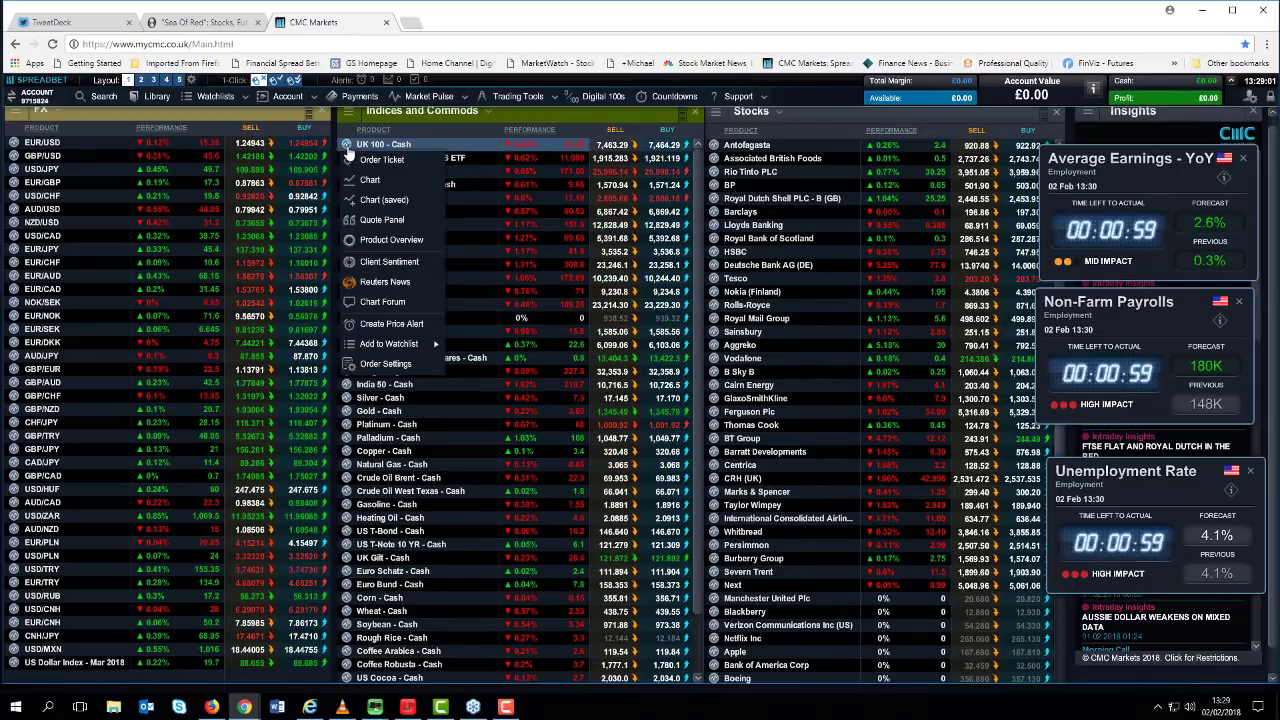
click(372, 199)
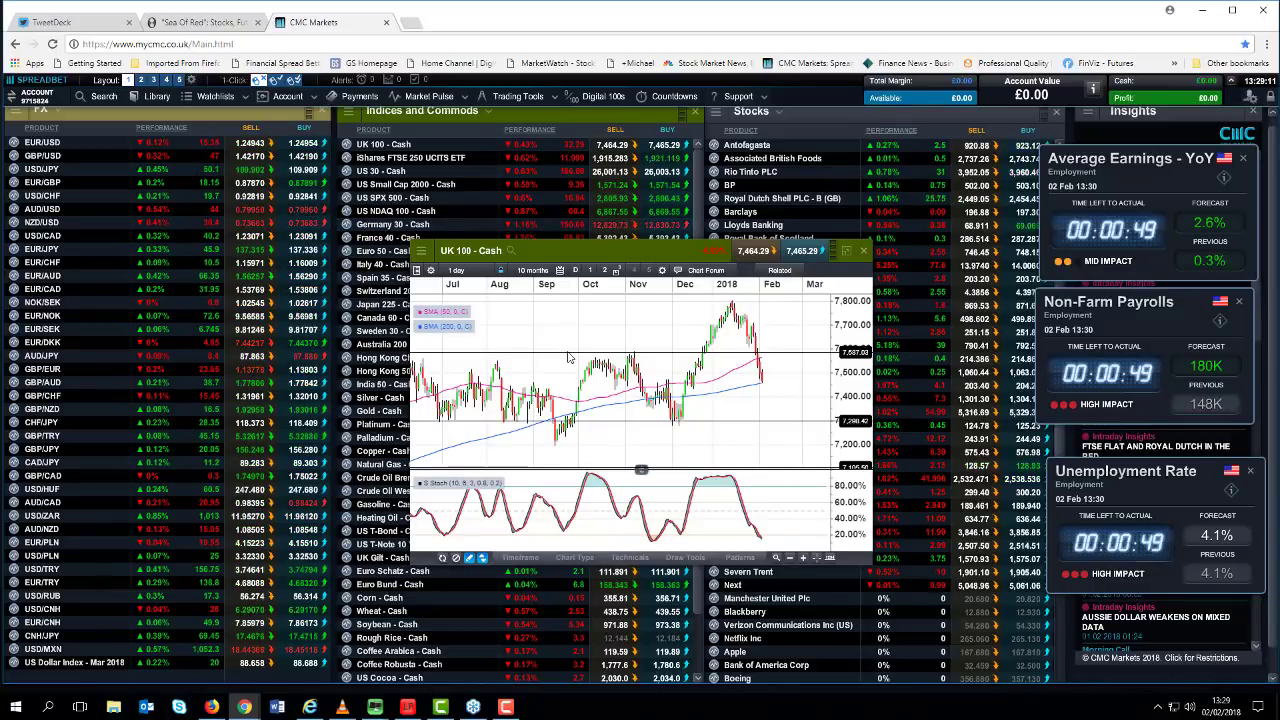
- Enlarge the UK 100 chart, examine its recent daily candles against the 50- and 200-day moving averages, and close it
scroll(570, 358, down, 1)
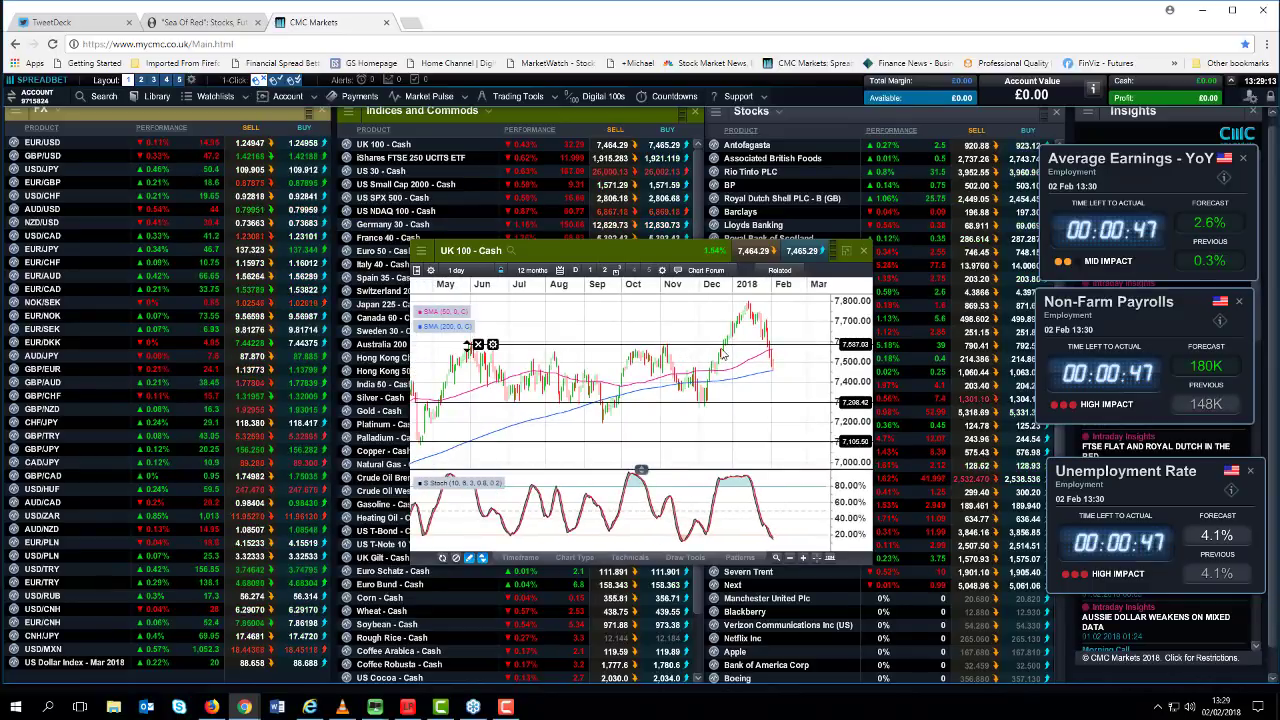
scroll(717, 360, up, 1)
scroll(718, 360, up, 1)
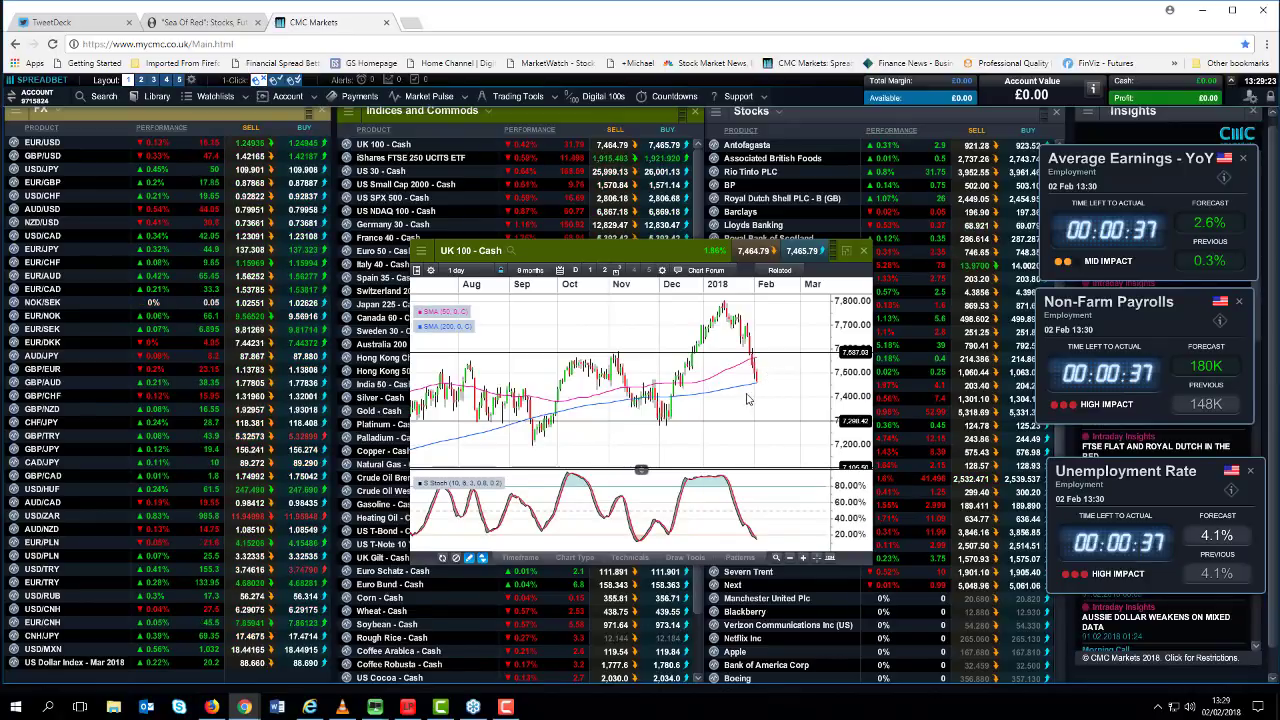
drag(574, 260, 424, 248)
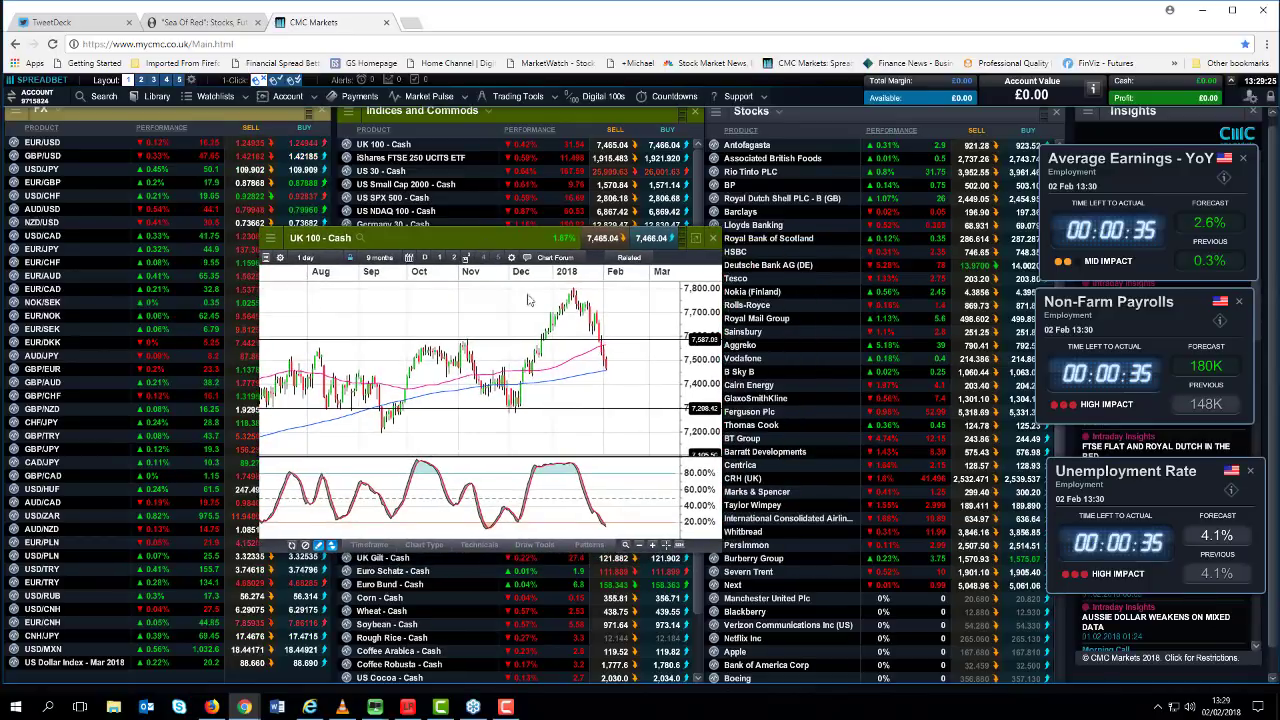
drag(722, 382, 833, 382)
drag(605, 238, 554, 240)
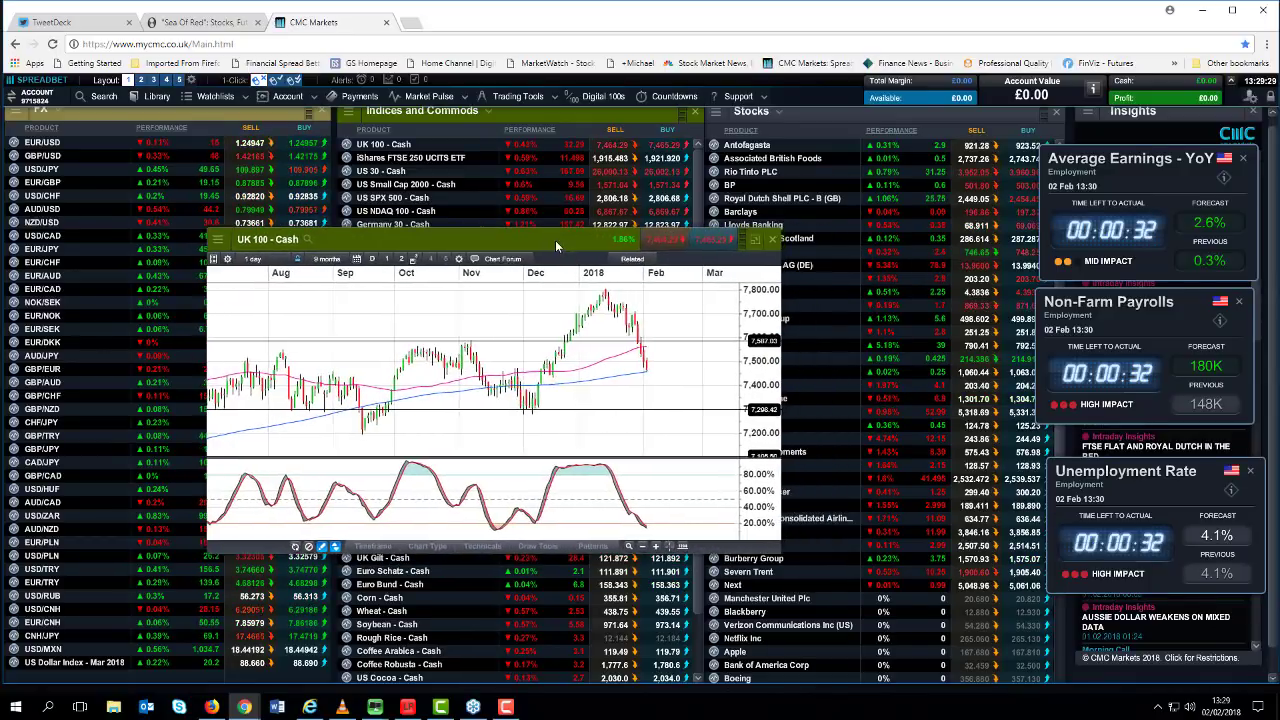
click(775, 242)
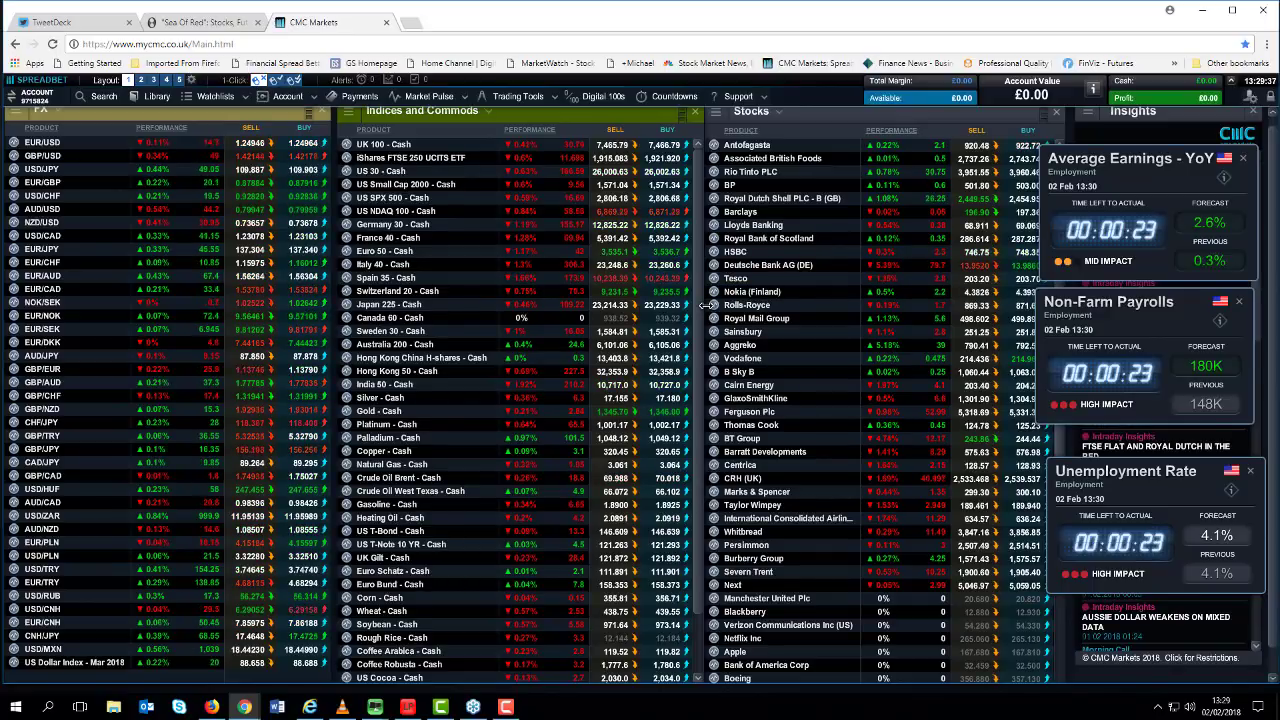
- Open the saved USD/CHF chart, switch it to the 1 day interval to review recent price action, and close it
click(14, 197)
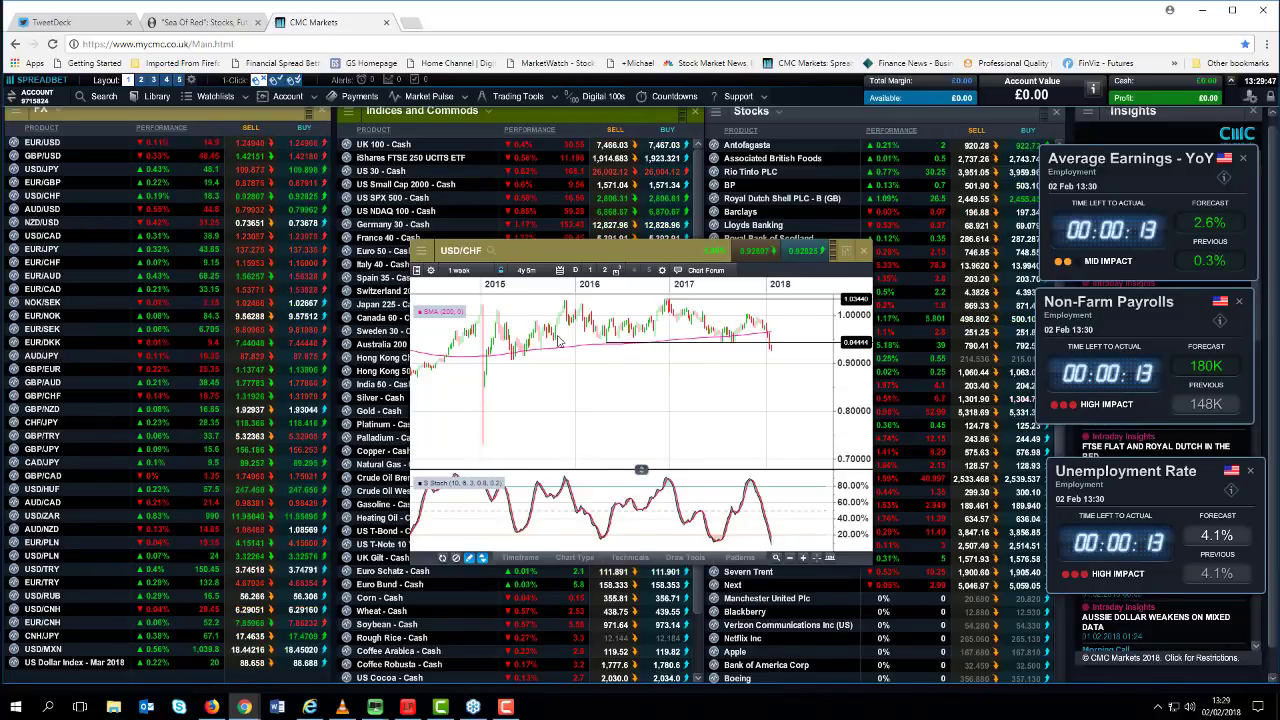
drag(500, 250, 428, 243)
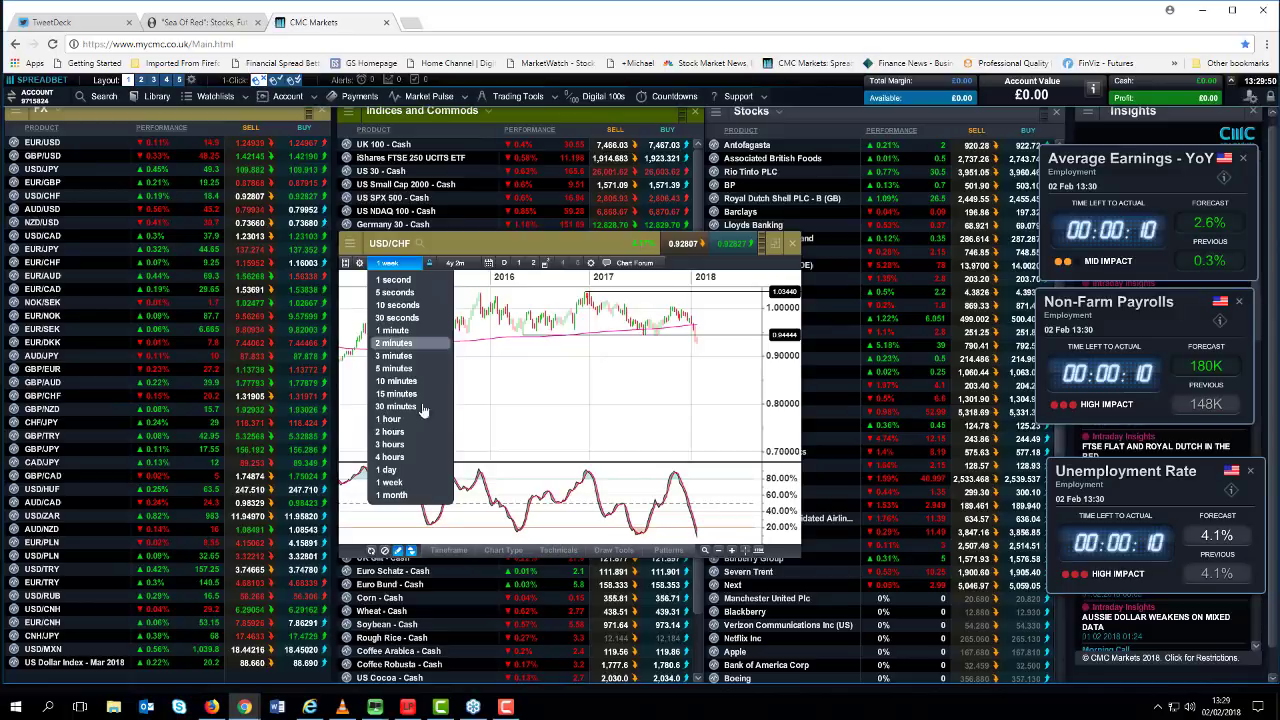
click(410, 469)
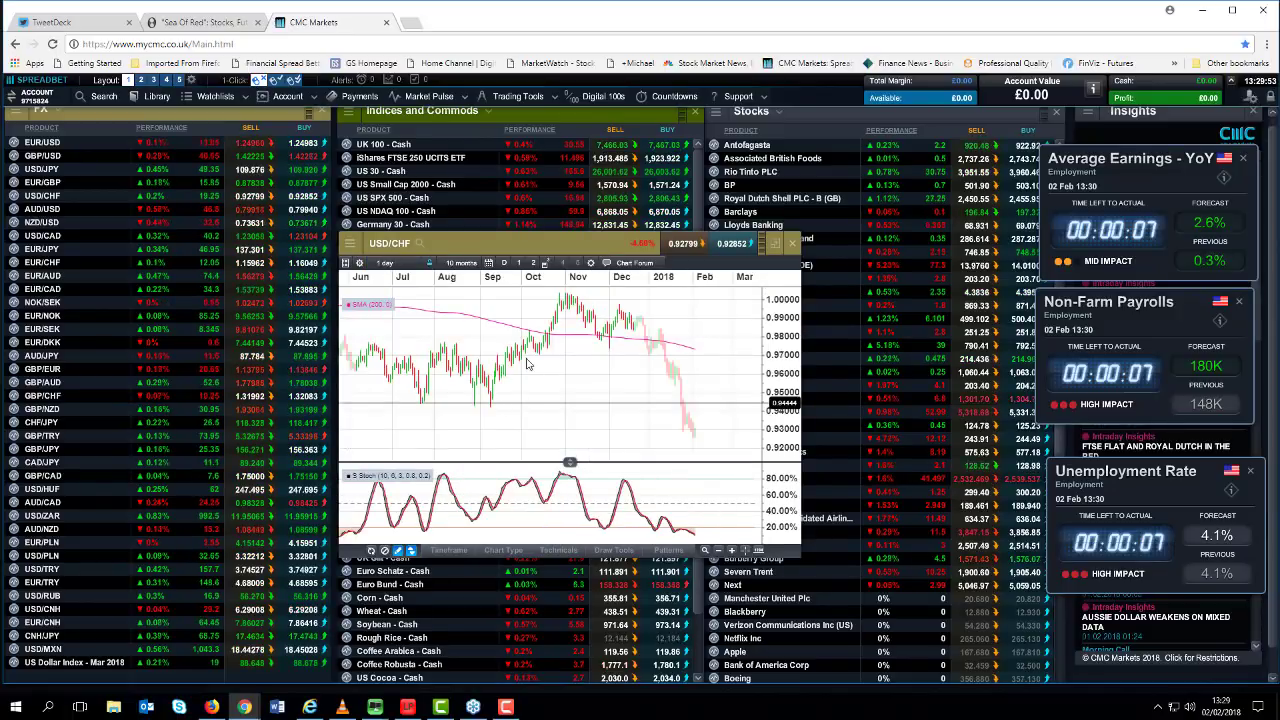
click(791, 247)
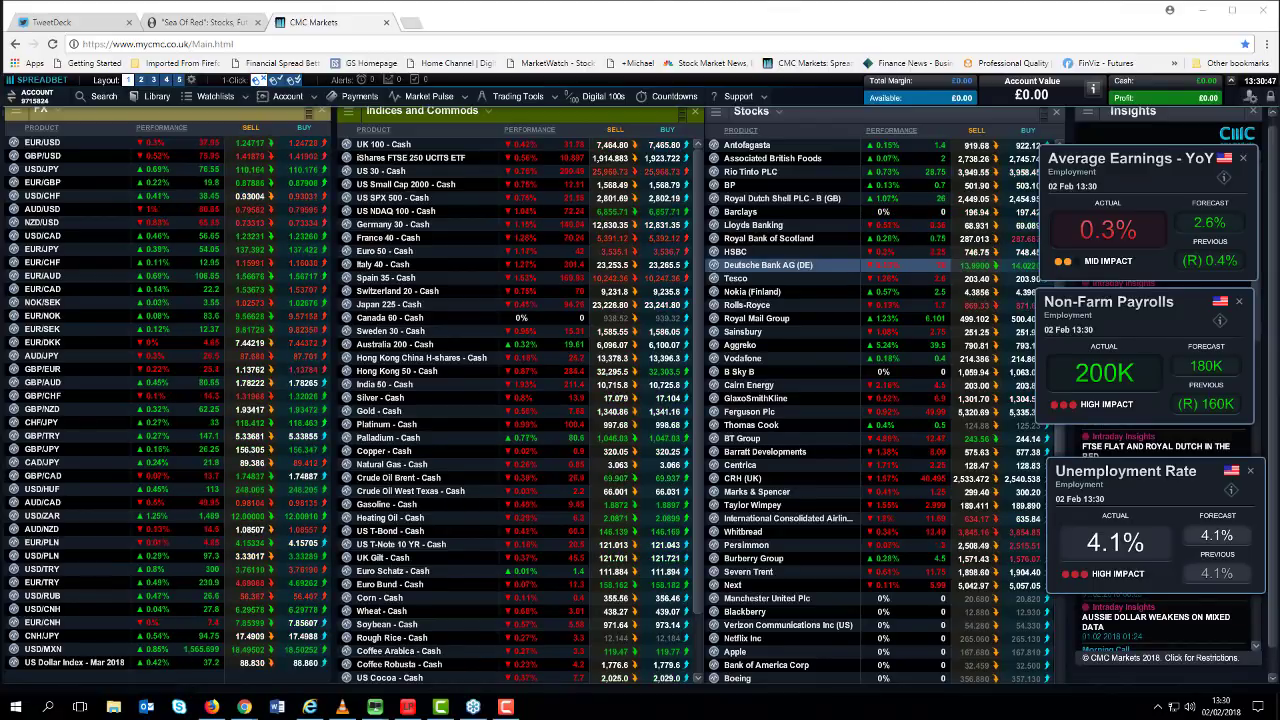
- Reopen the saved EUR/USD chart to check the daily price reaction to the payrolls data, and close it
click(12, 146)
click(32, 207)
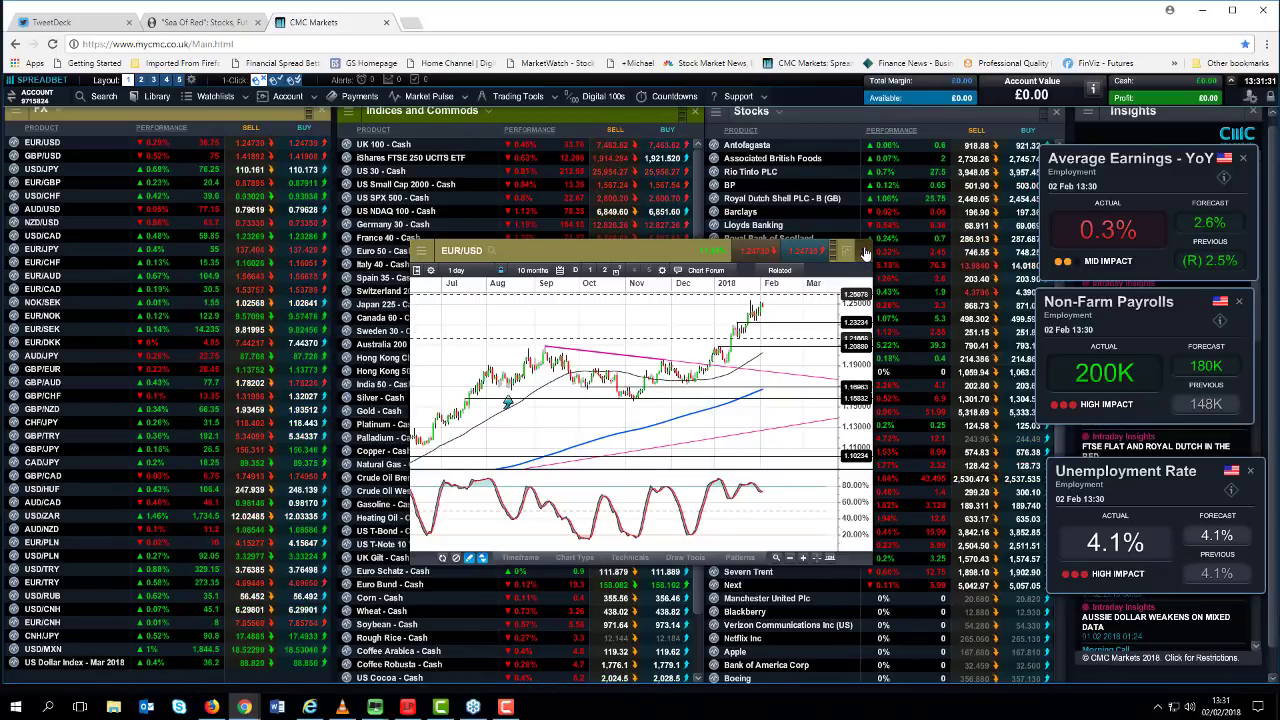
click(865, 252)
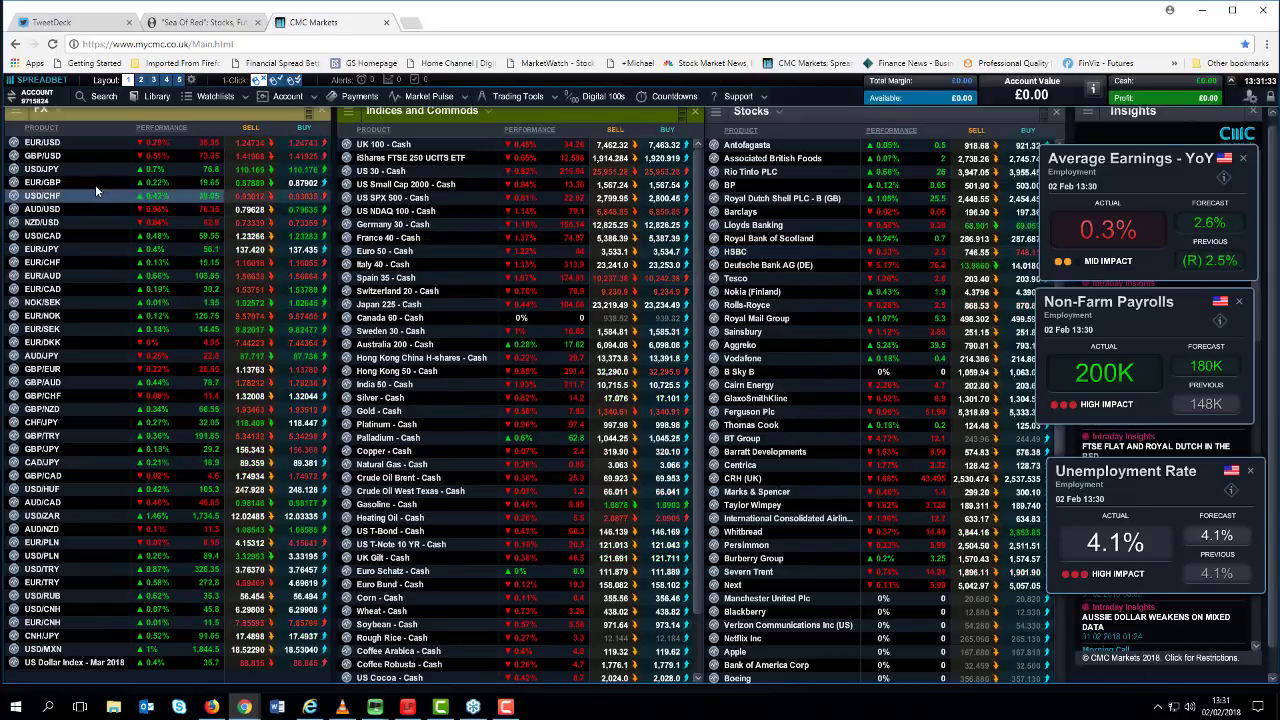
- Open the saved USD/JPY chart and examine the daily candles from December onwards
click(13, 181)
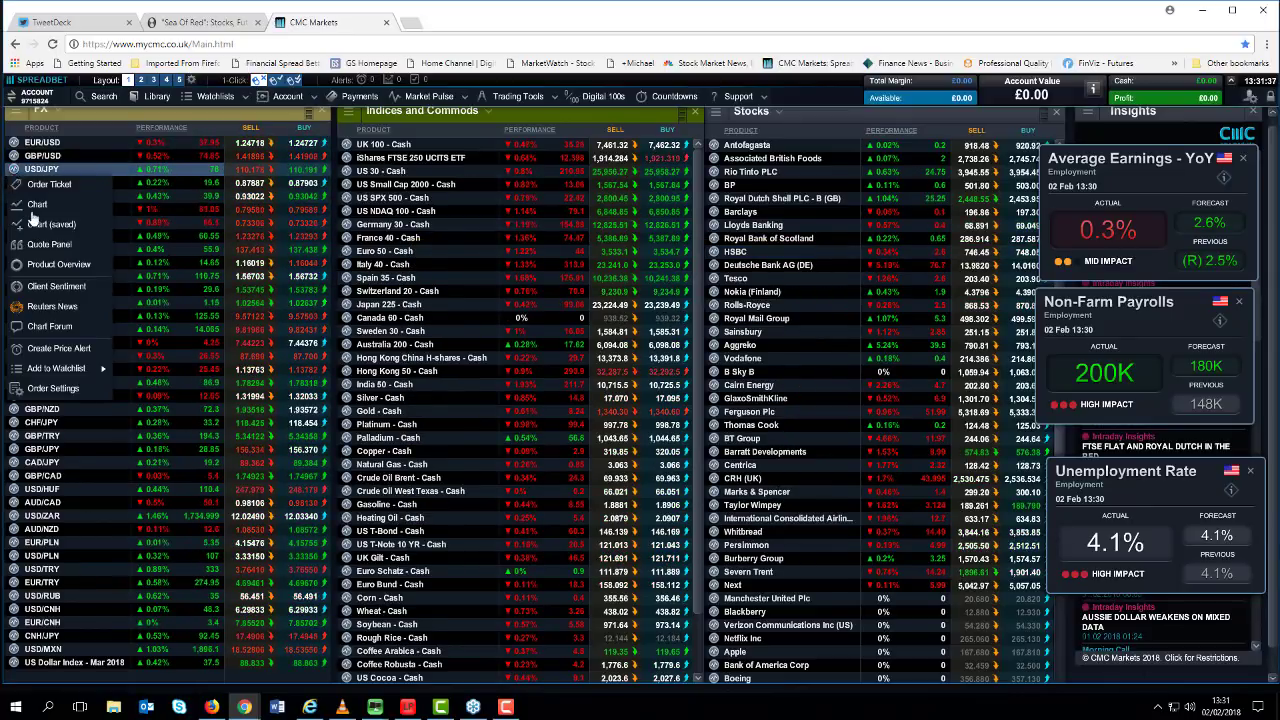
click(40, 227)
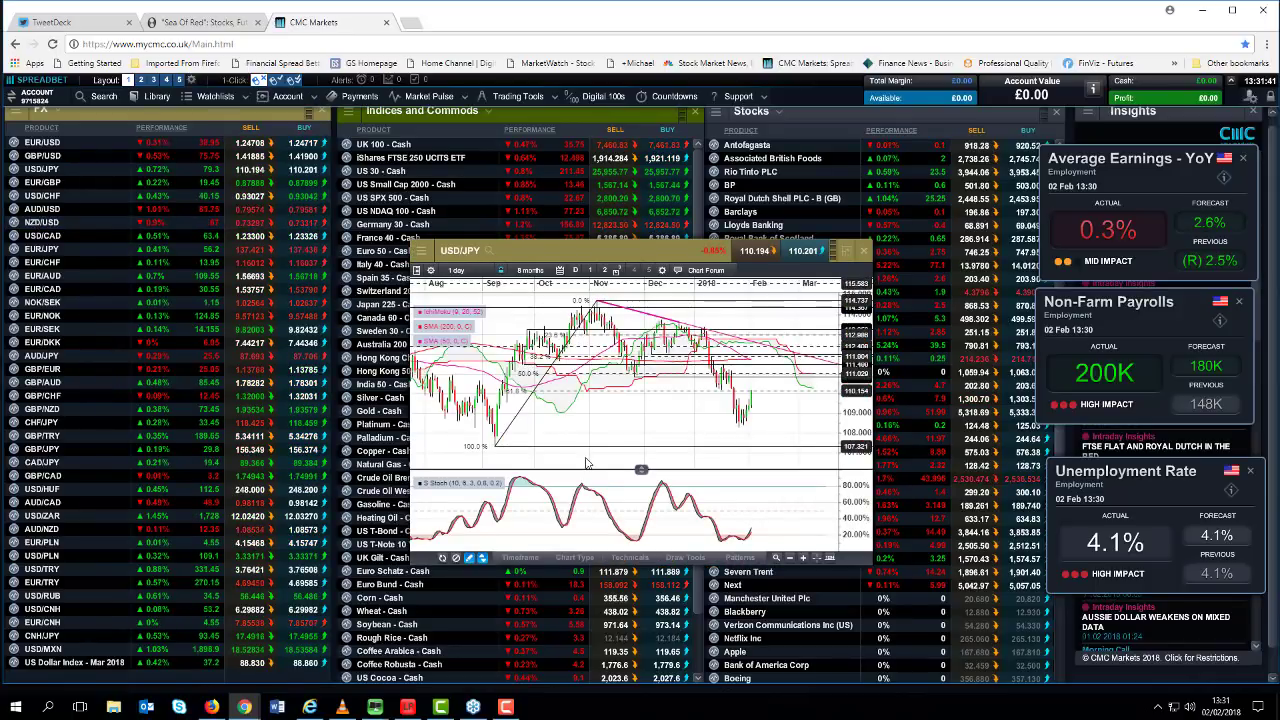
scroll(586, 462, up, 3)
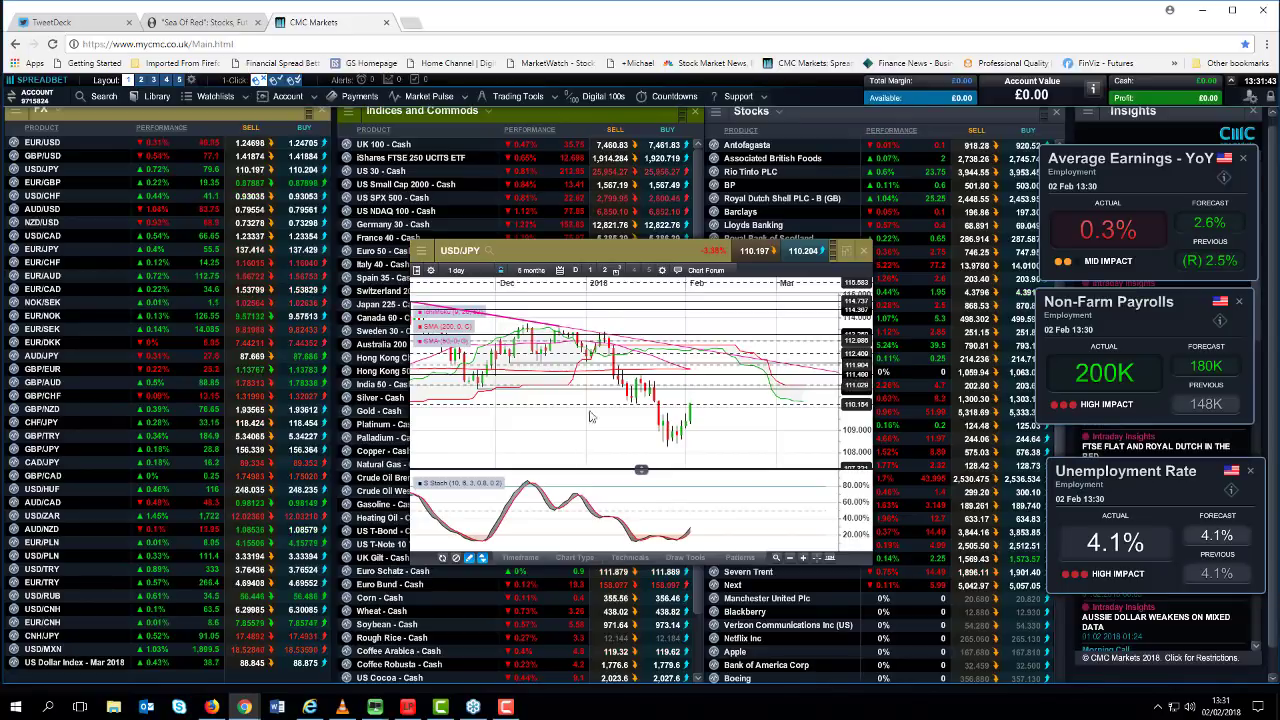
drag(873, 569, 608, 565)
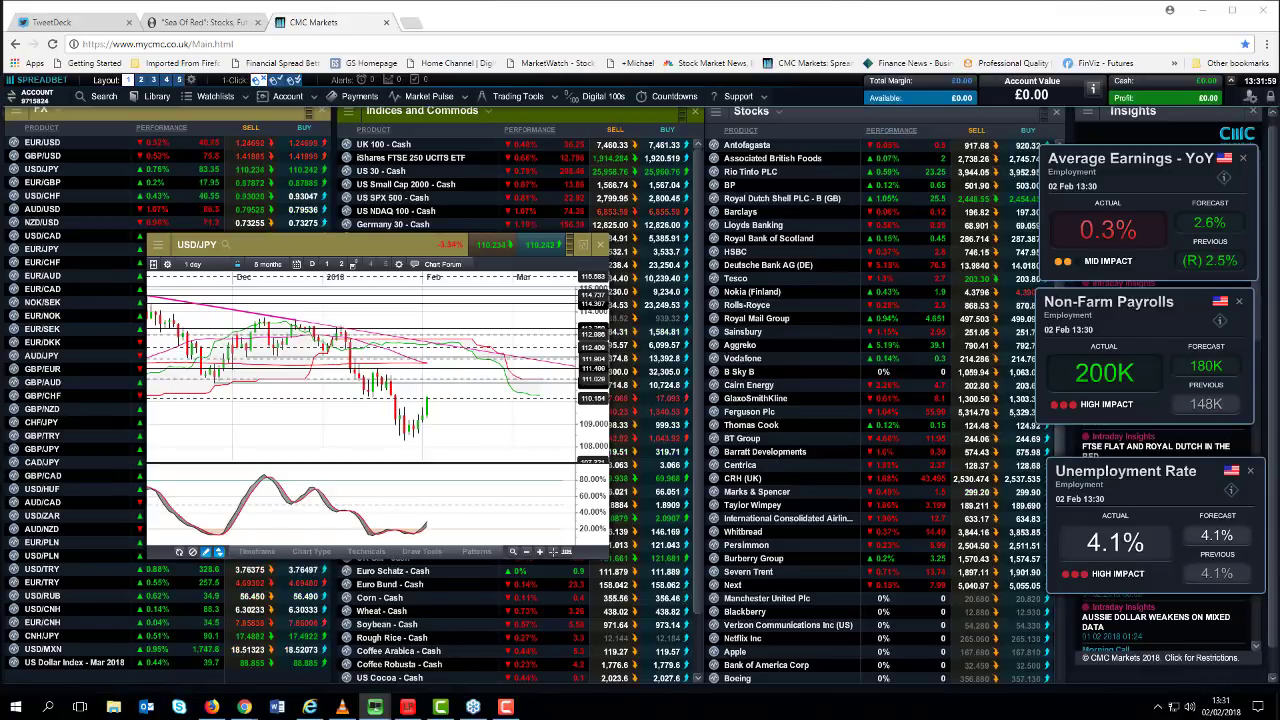
- Switch to Bloomberg to view the US 10-year yield chart, return to CMC Markets, and close the USD/JPY chart
key(alt+Tab)
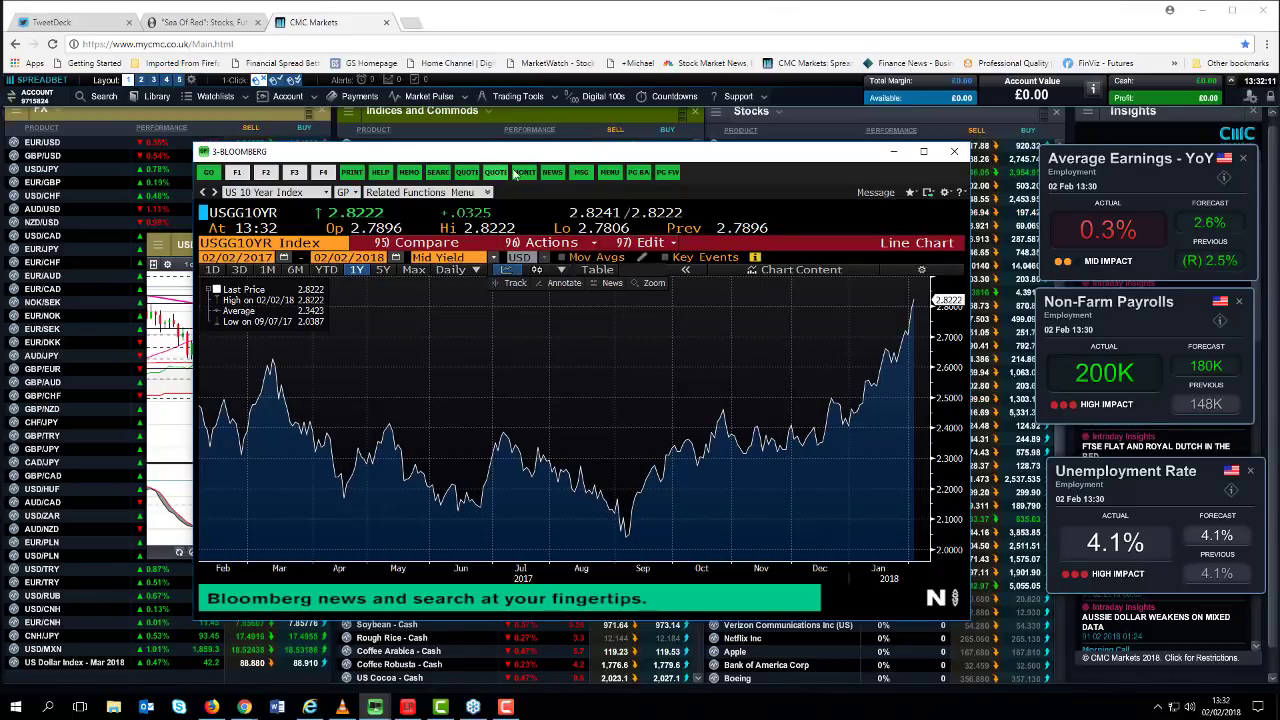
drag(521, 153, 553, 171)
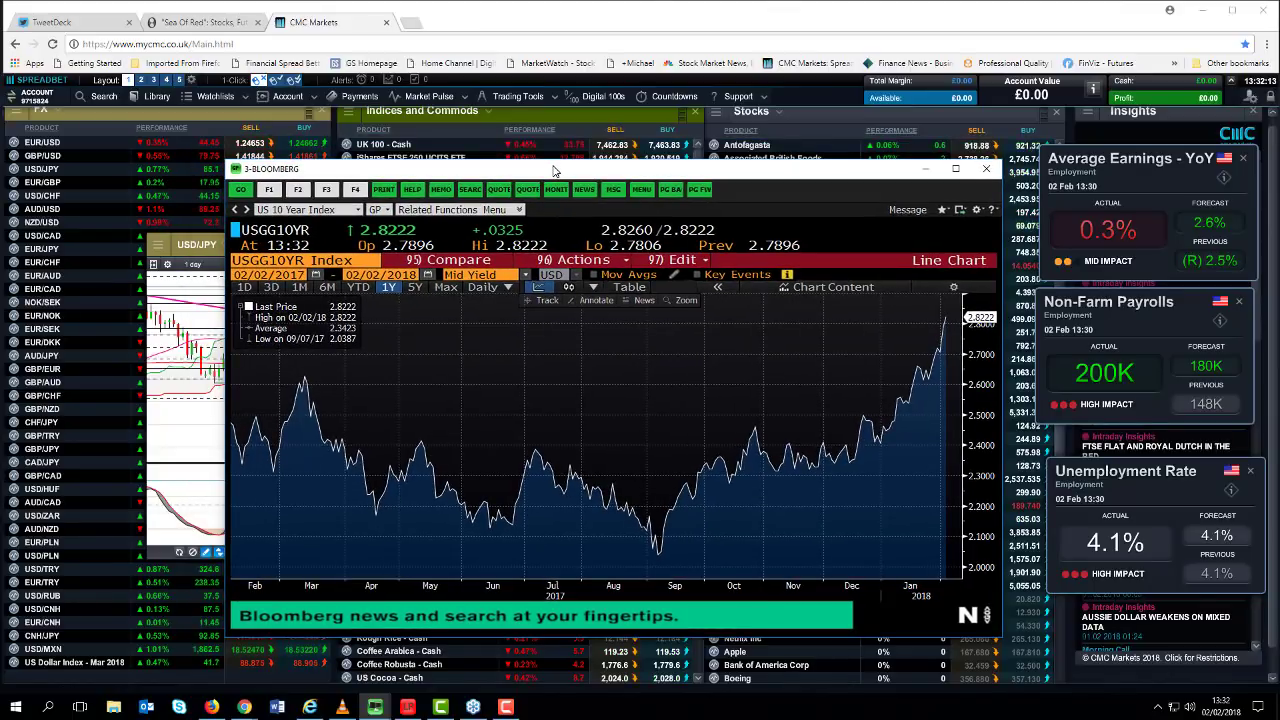
key(alt+Tab)
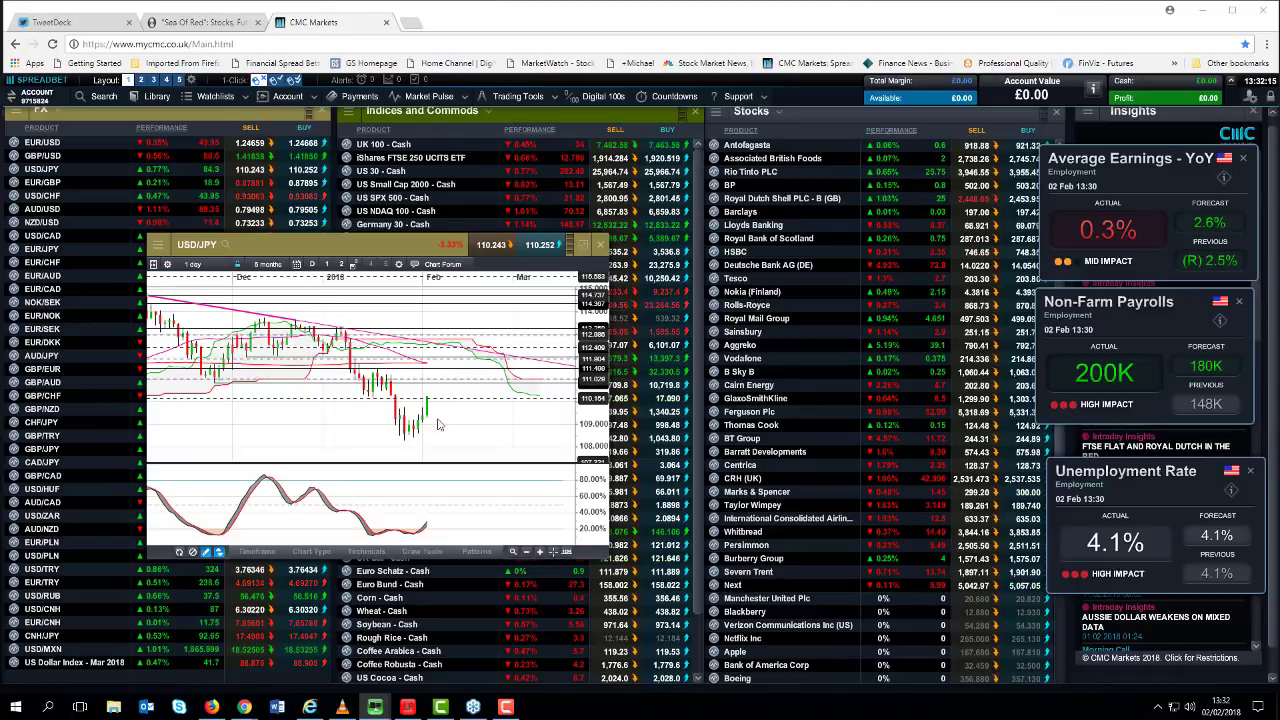
drag(413, 247, 502, 264)
click(688, 262)
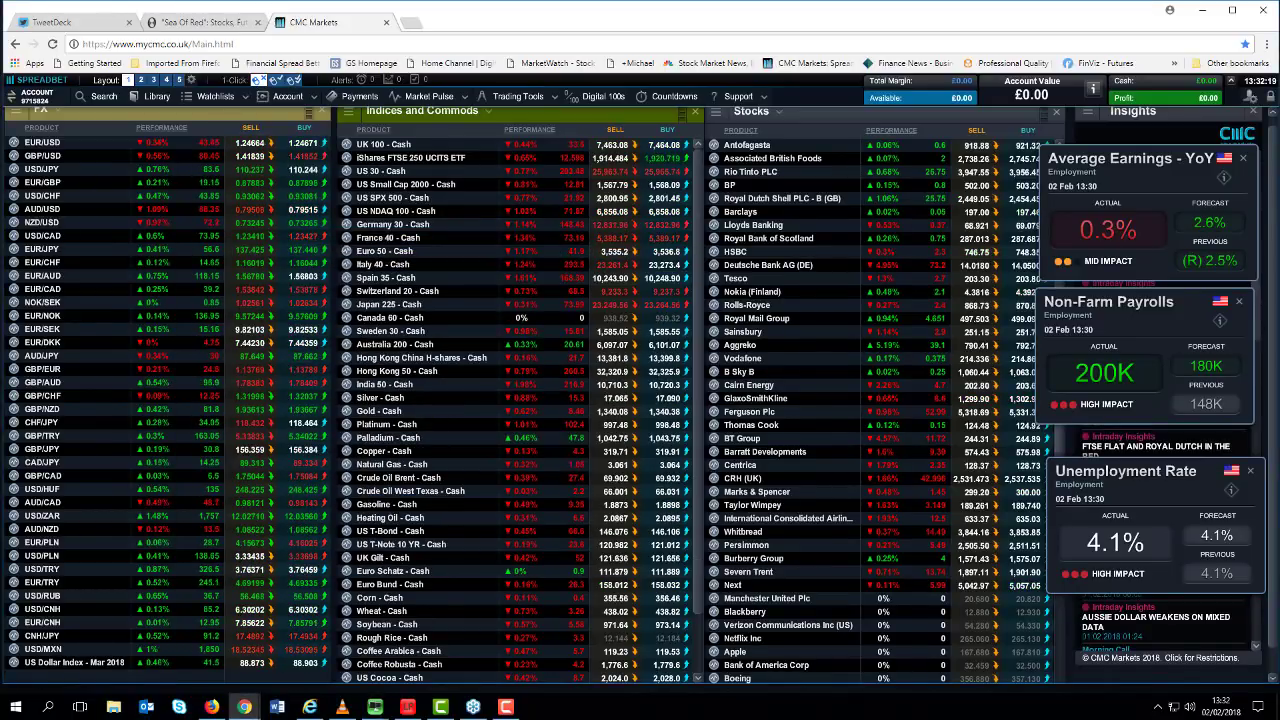
- Open the saved Gold - Cash chart and examine daily price action against the trend line and the 50- and 200-day moving averages
right_click(380, 450)
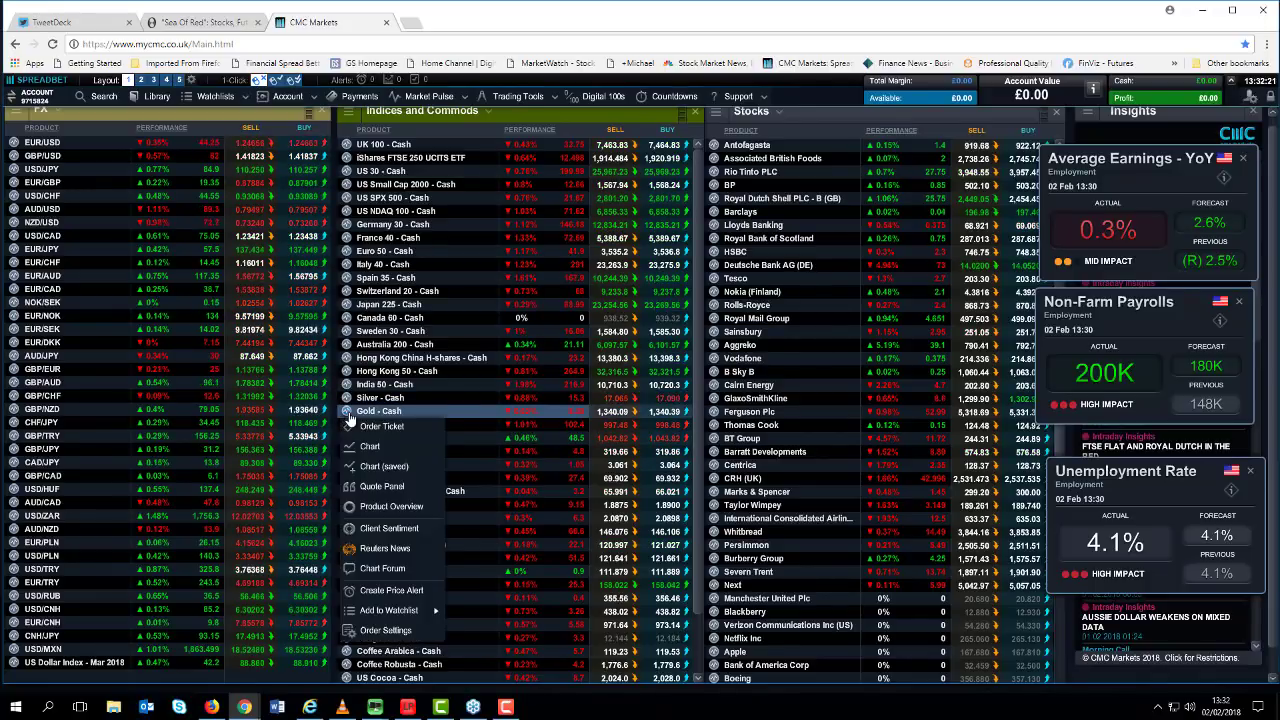
click(382, 466)
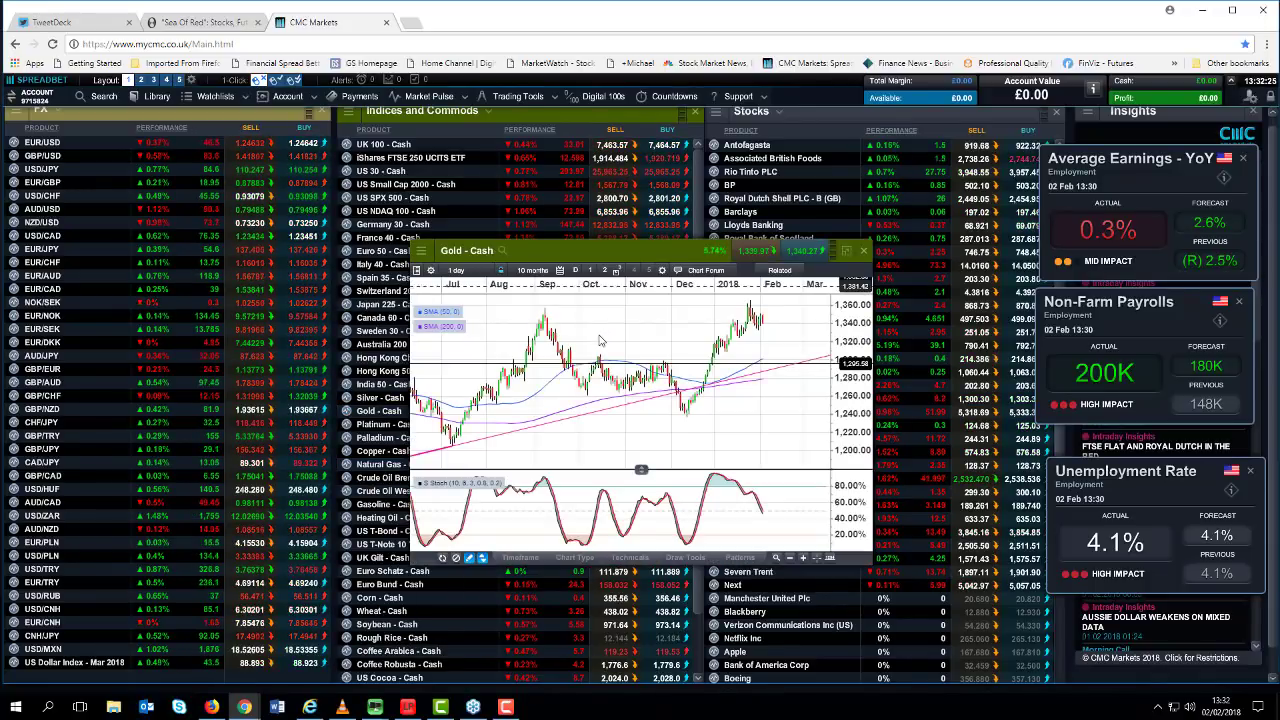
scroll(566, 337, up, 1)
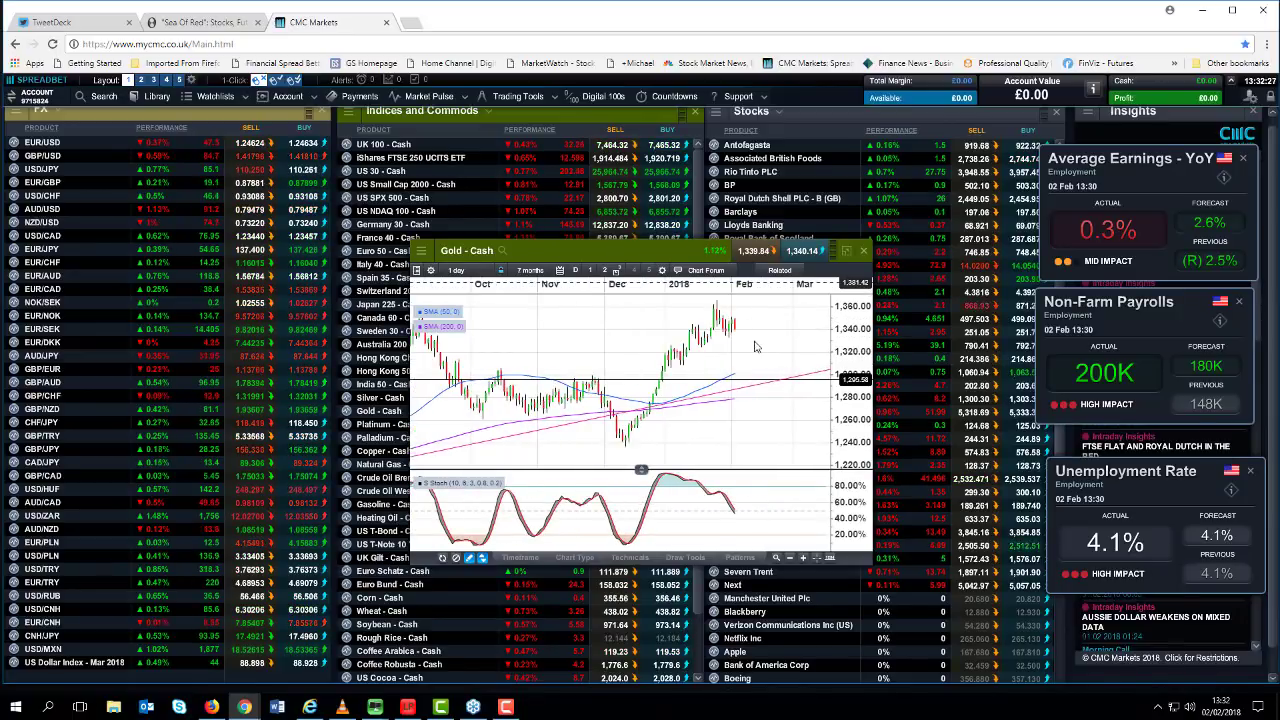
scroll(752, 343, up, 1)
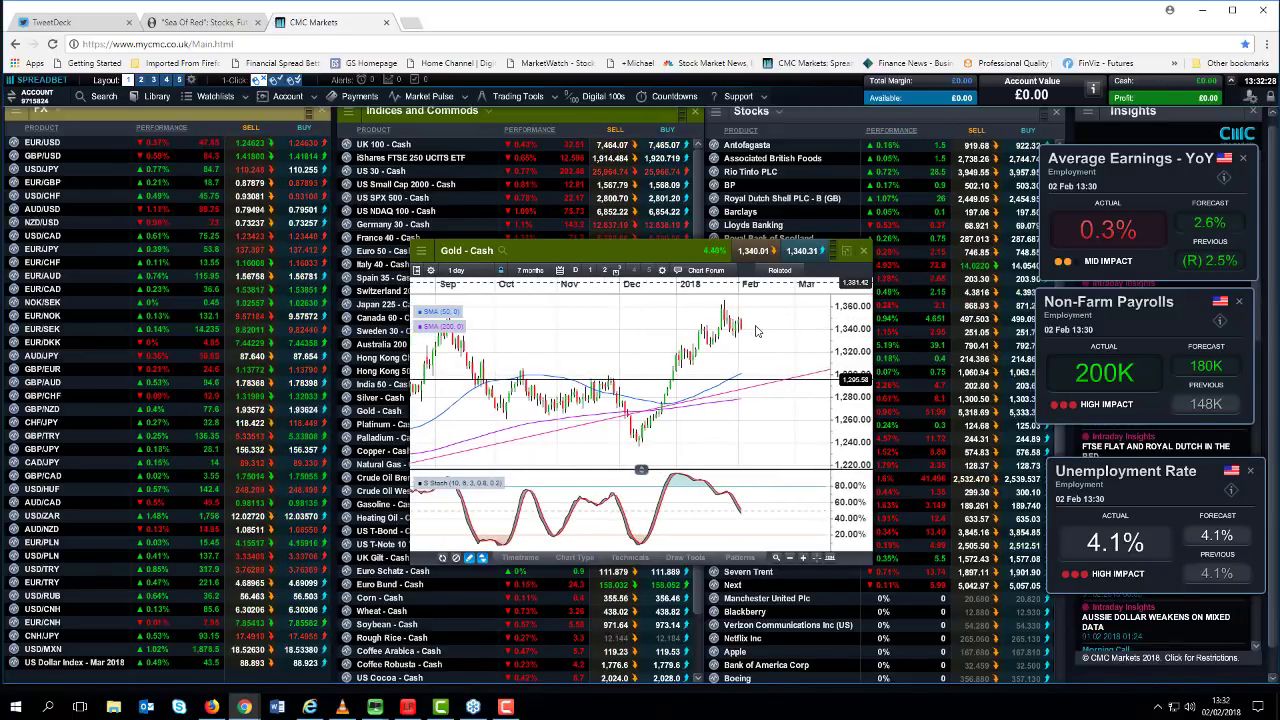
scroll(668, 334, down, 1)
scroll(668, 334, down, 1)
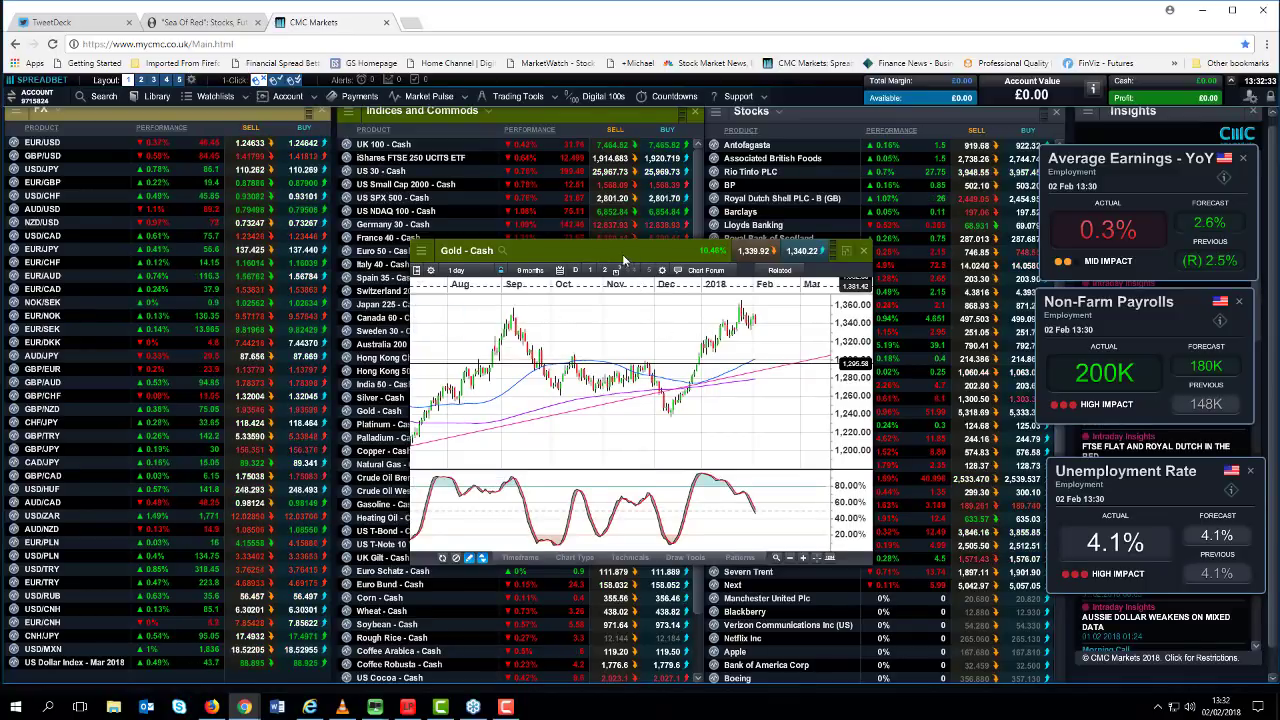
drag(632, 258, 476, 222)
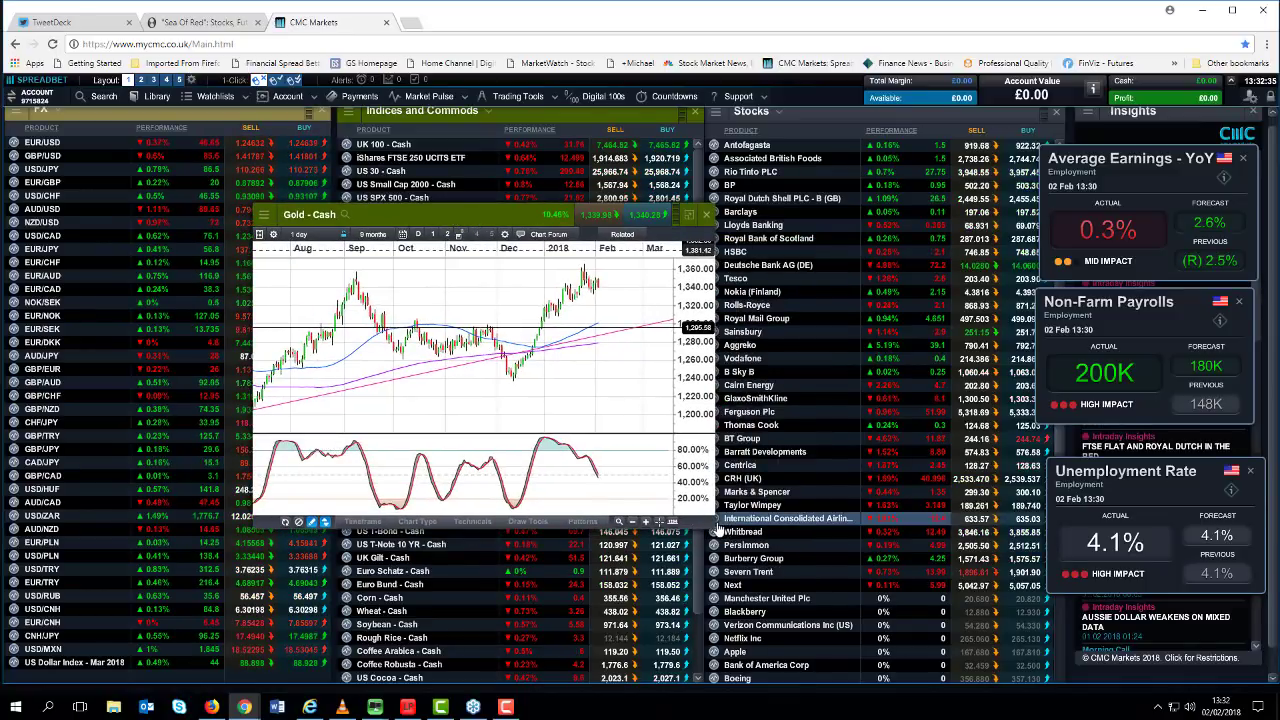
scroll(618, 348, down, 1)
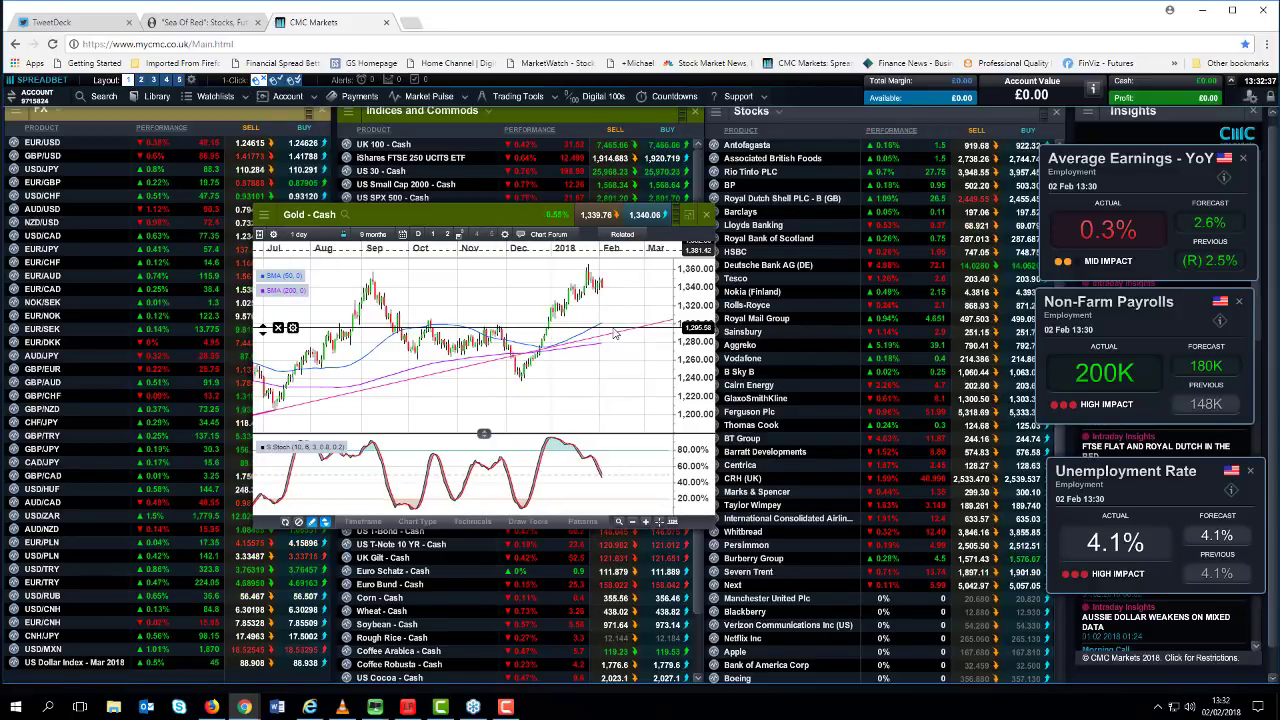
- Close the Average Earnings - YoY widget and the gold chart
click(765, 238)
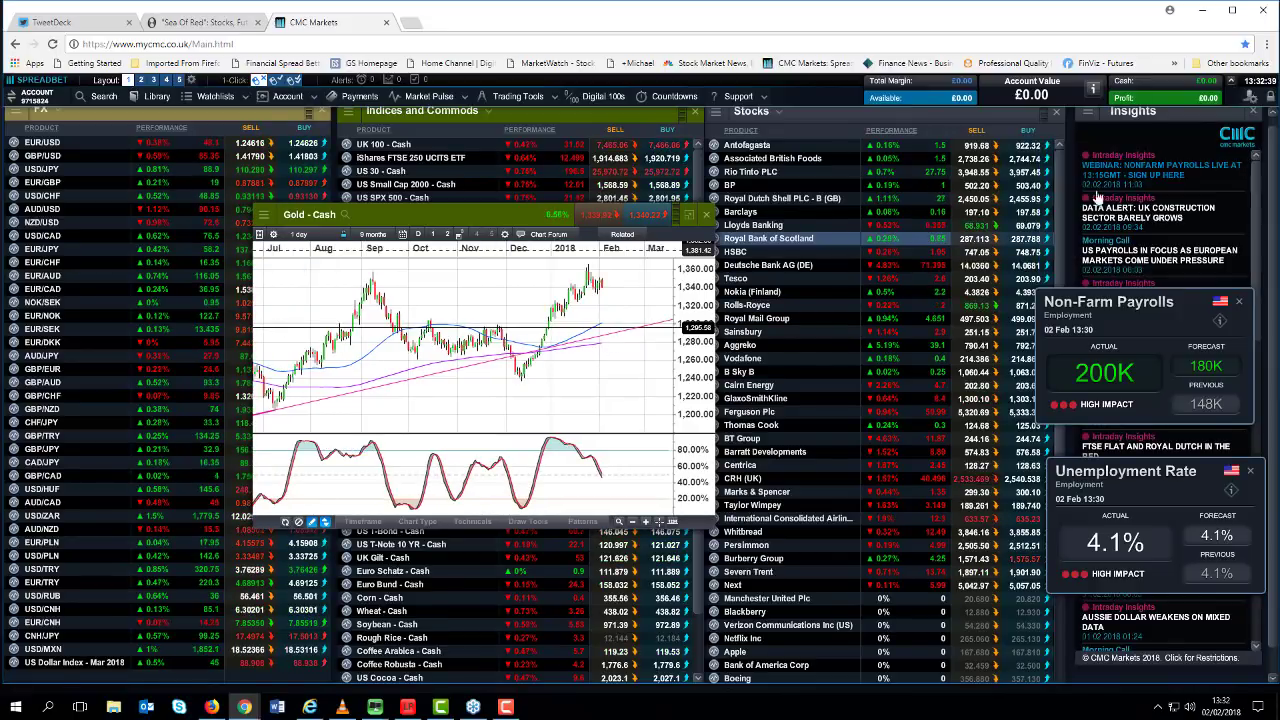
drag(500, 239, 468, 239)
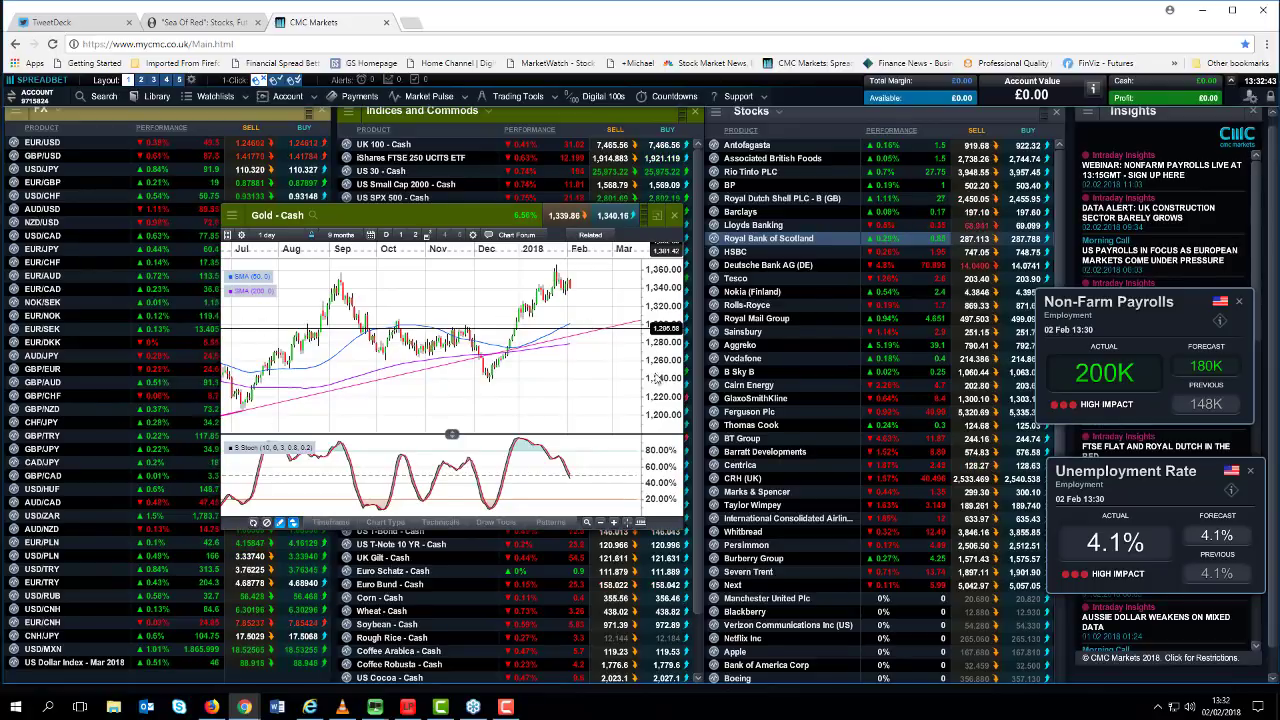
click(674, 215)
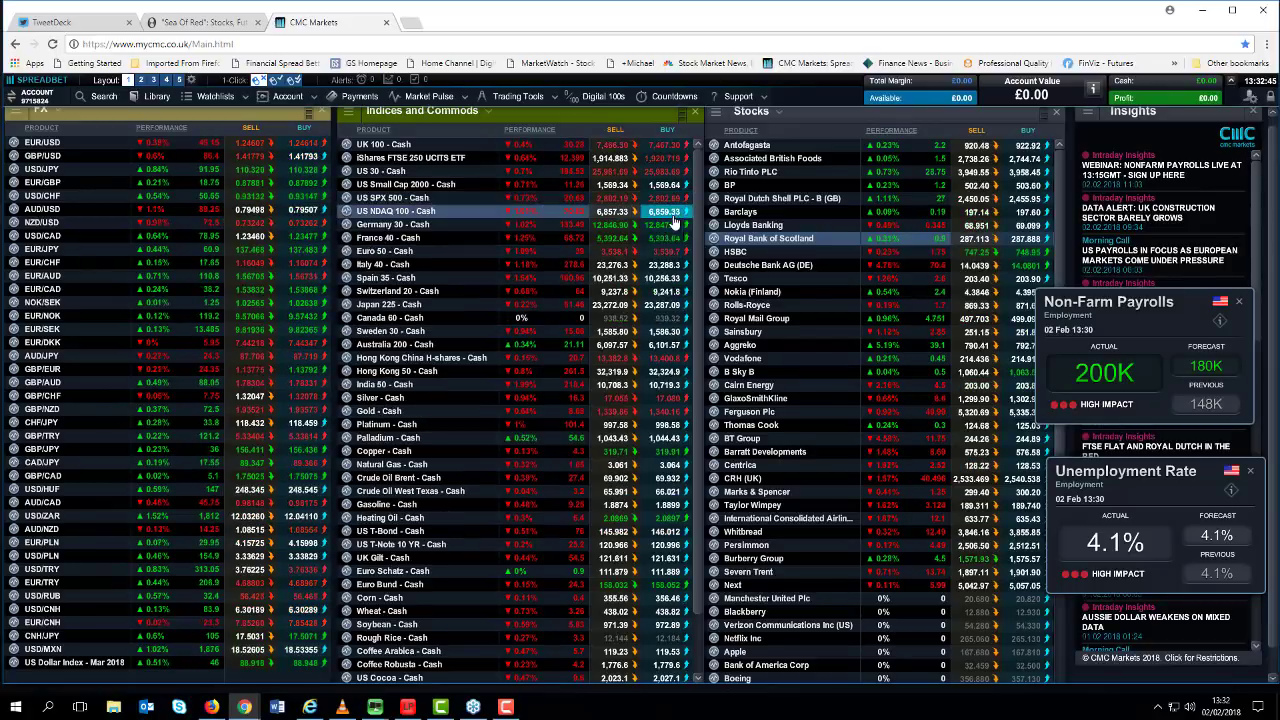
- Open the saved Crude Oil Brent - Cash chart, enlarge it, and examine the daily candles since October against the support lines
right_click(385, 480)
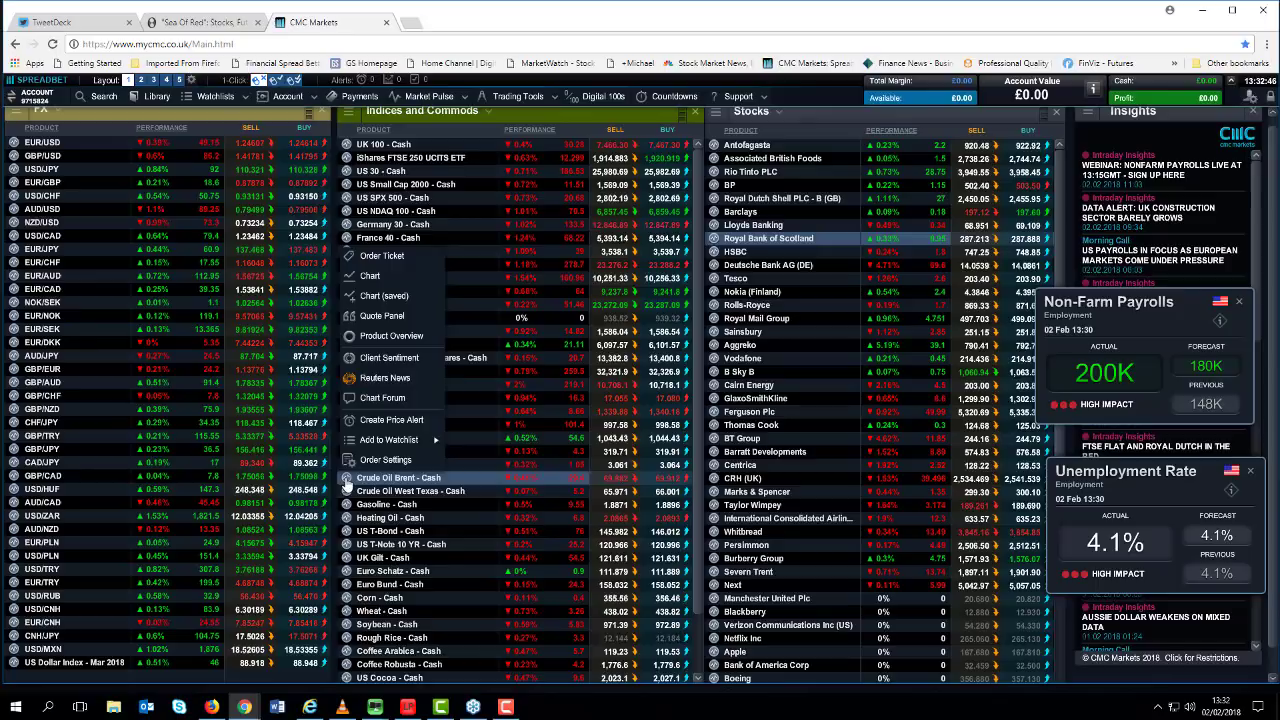
click(396, 296)
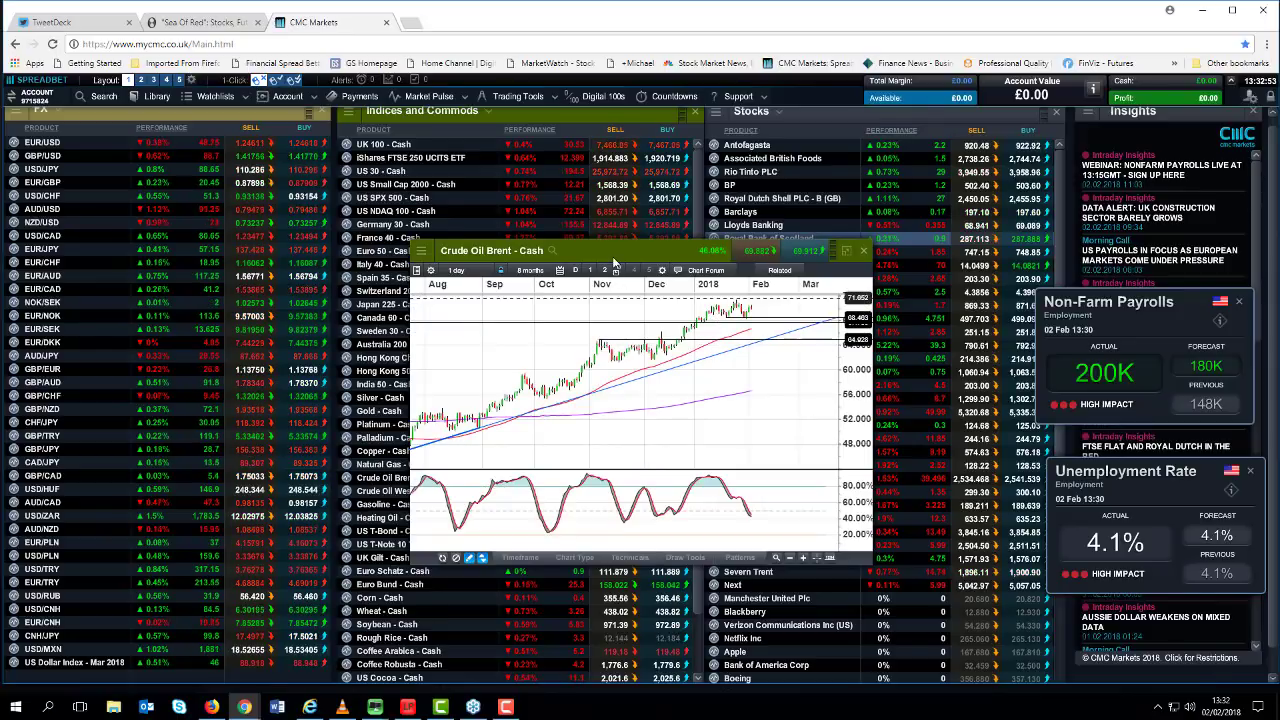
drag(578, 251, 373, 190)
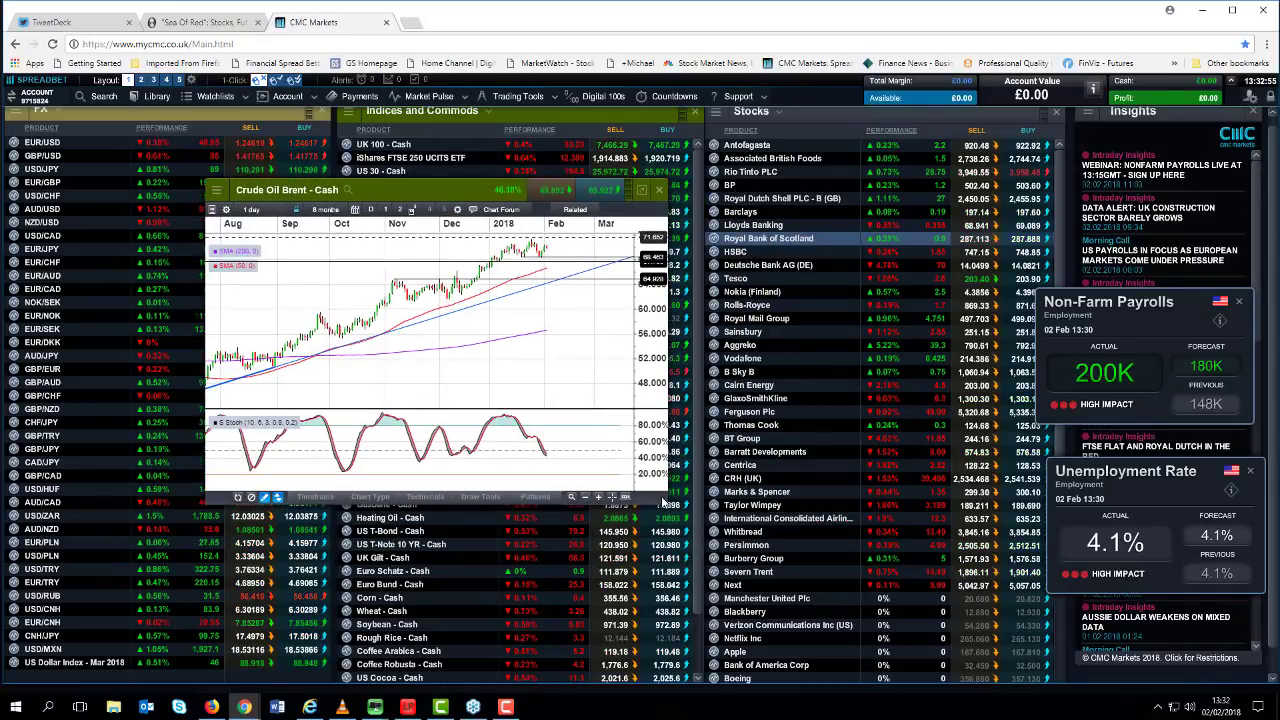
drag(664, 502, 828, 616)
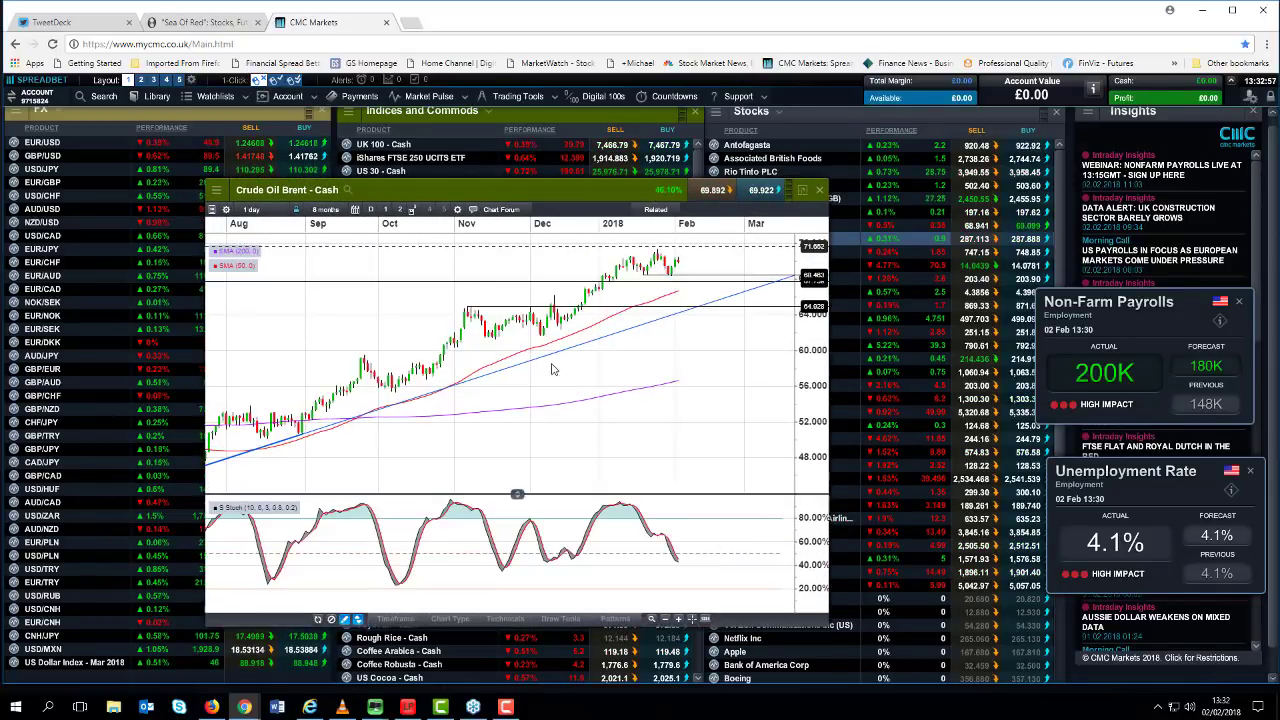
scroll(553, 363, up, 2)
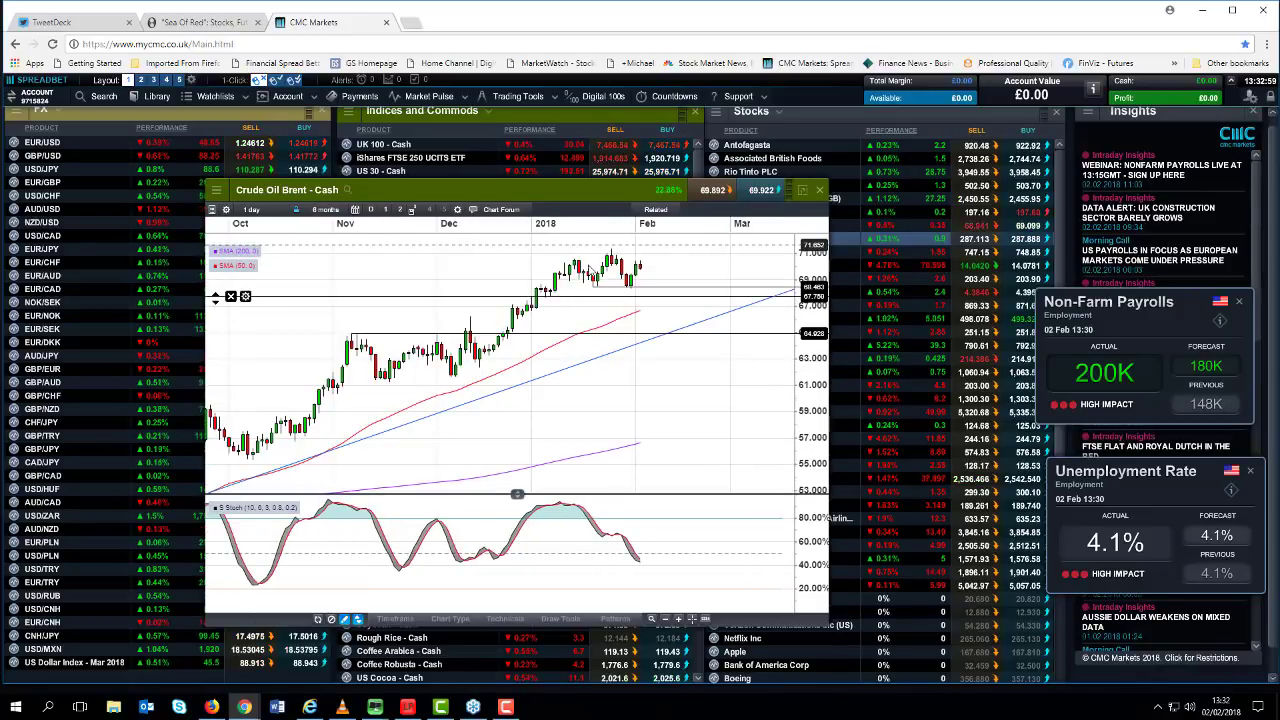
click(605, 293)
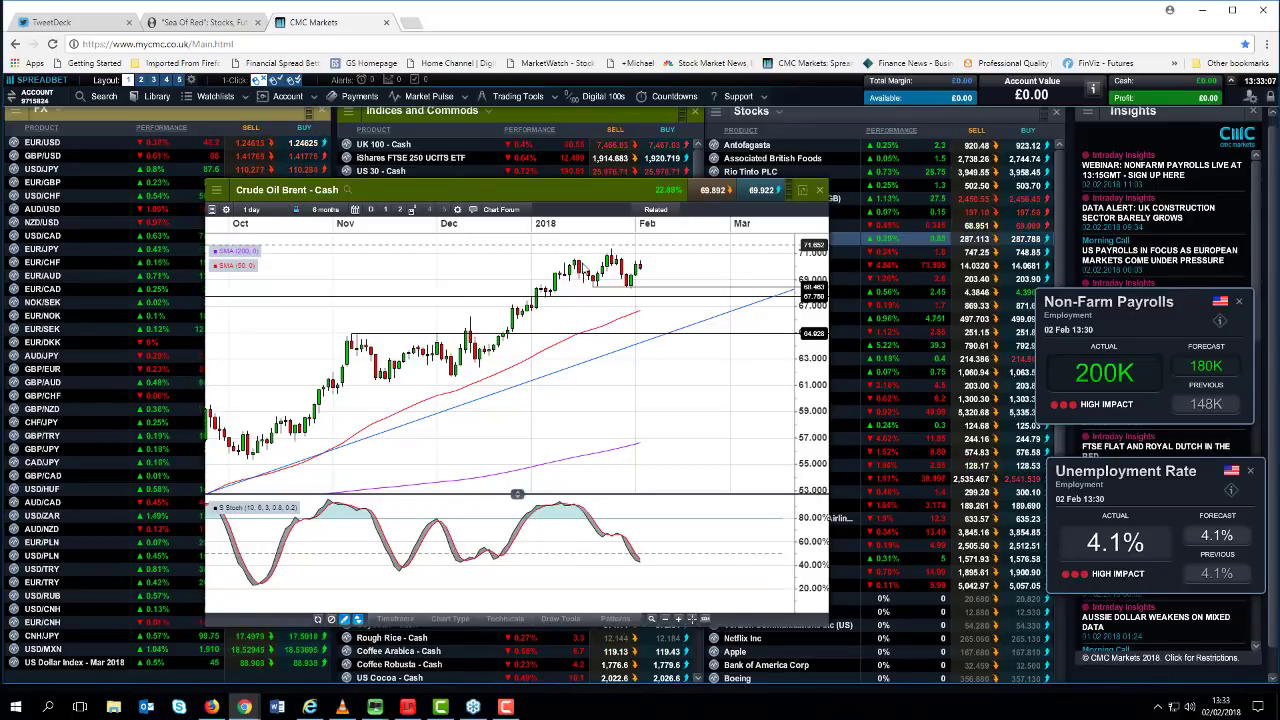
- Close the Crude Oil Brent chart, then open the saved EUR/USD chart and examine the daily candles since January
click(645, 295)
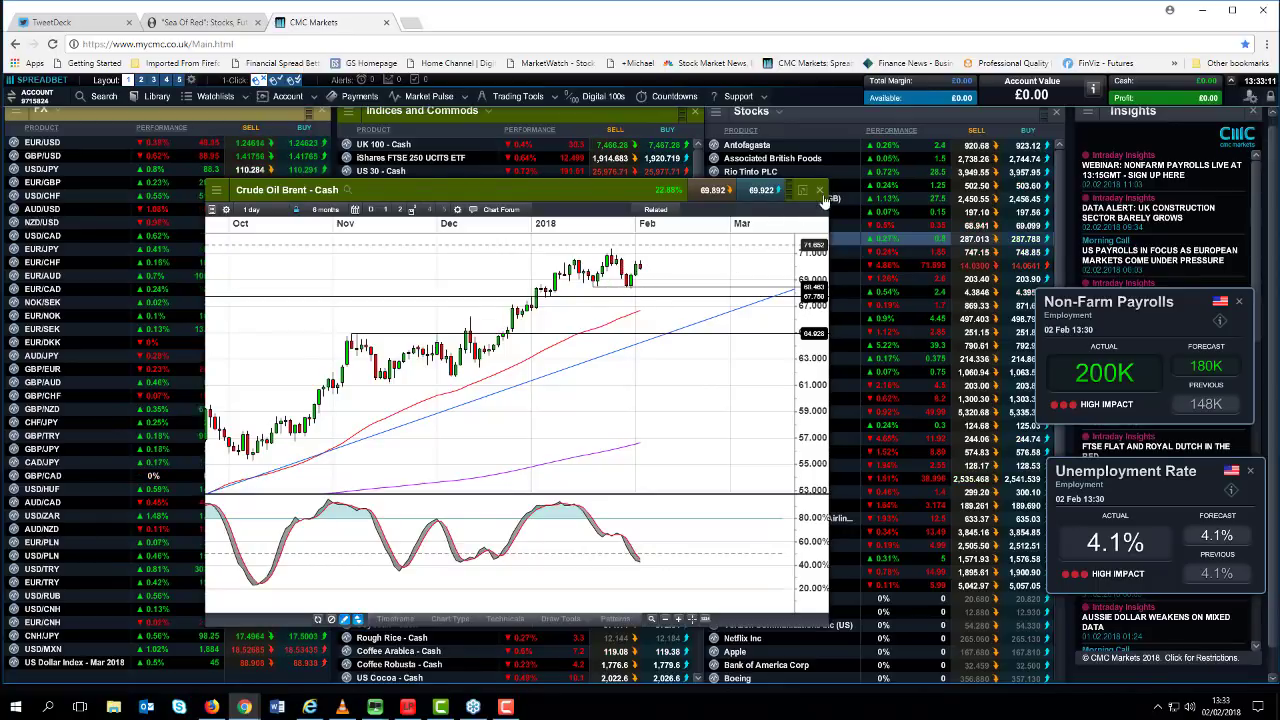
click(820, 196)
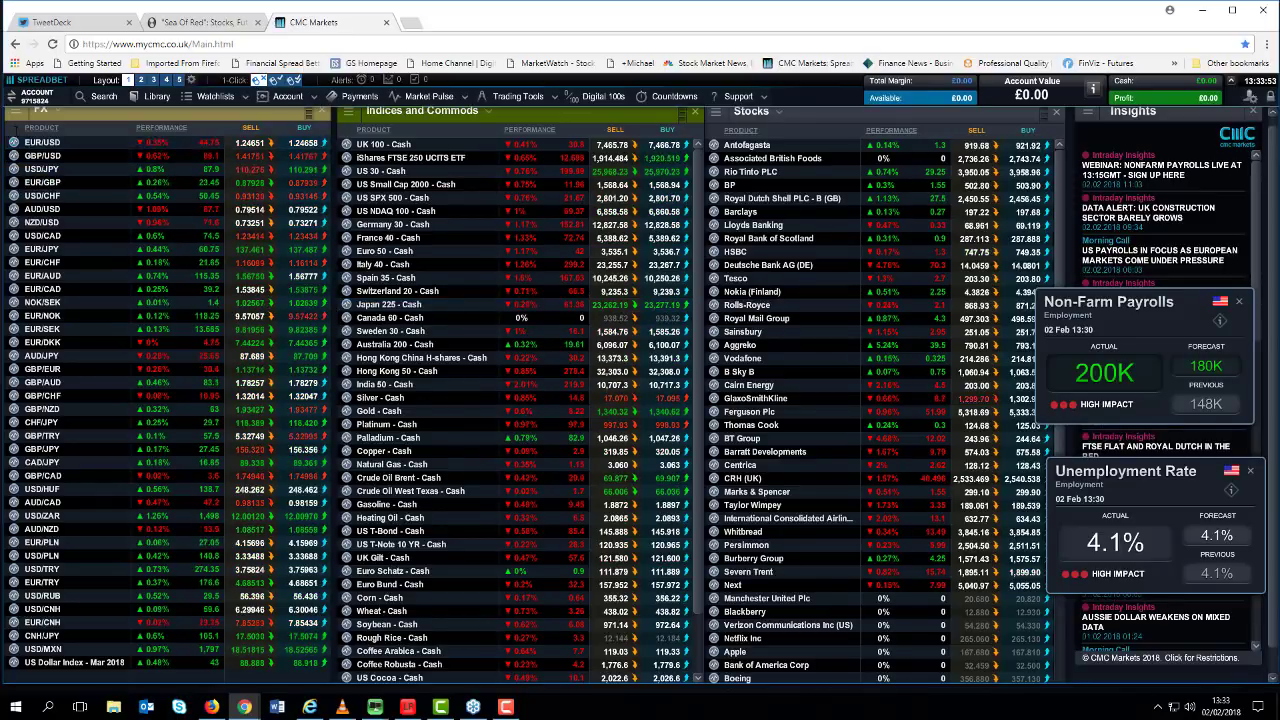
click(11, 147)
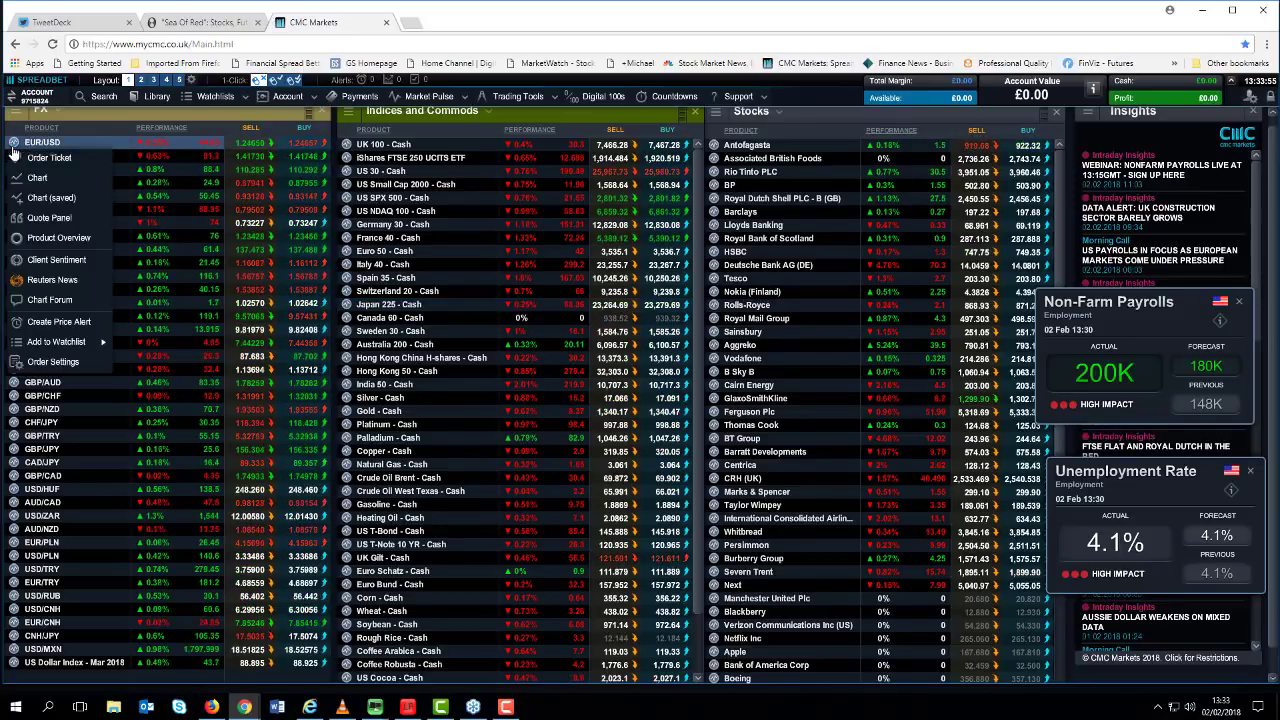
click(40, 205)
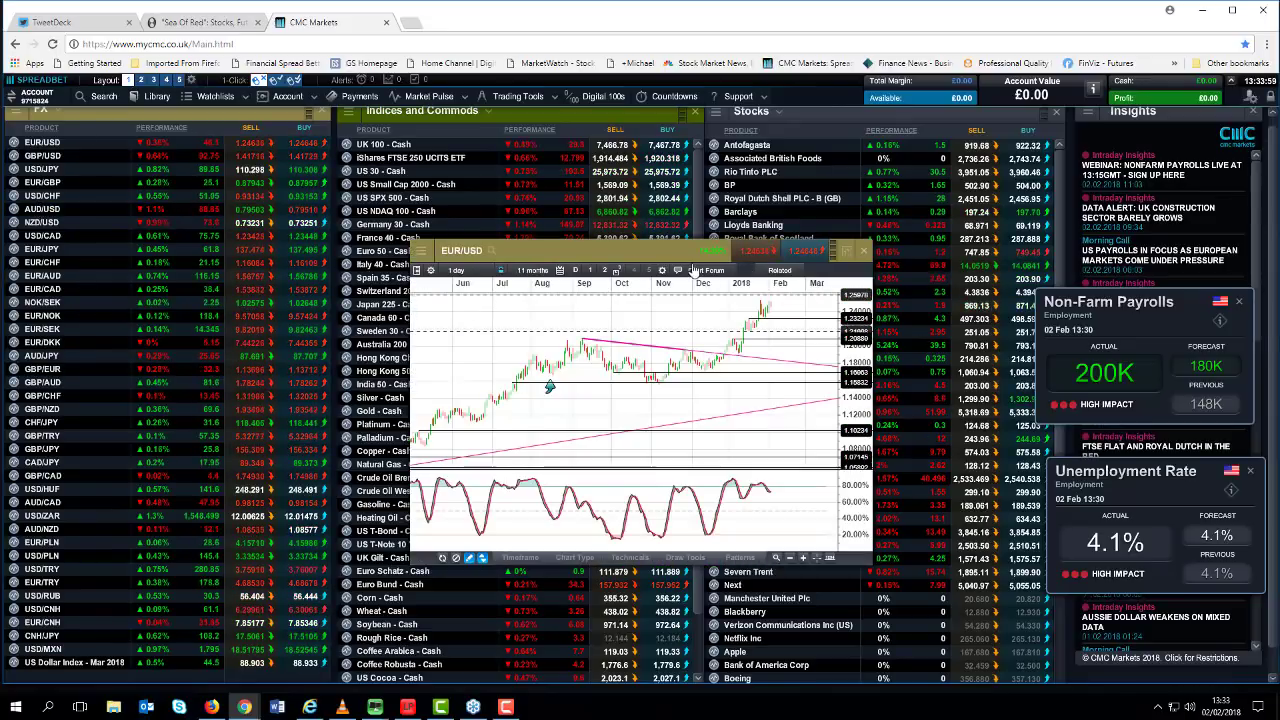
scroll(678, 347, up, 4)
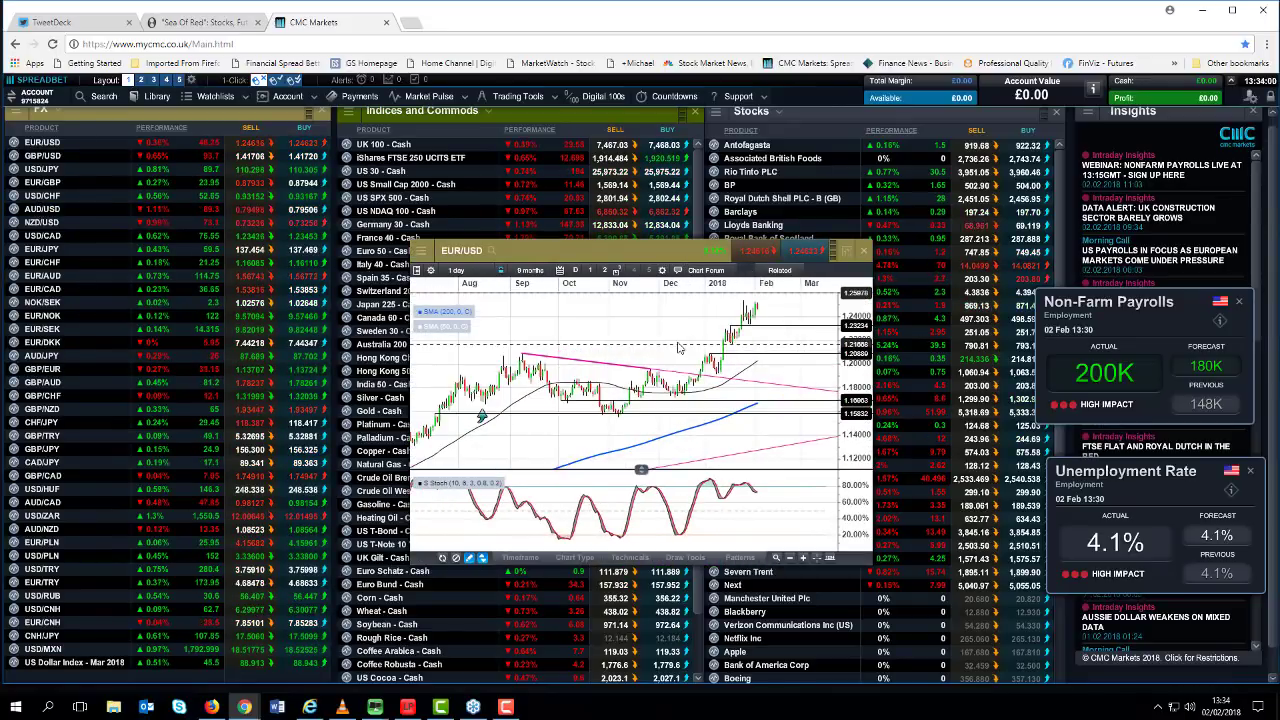
scroll(678, 347, up, 3)
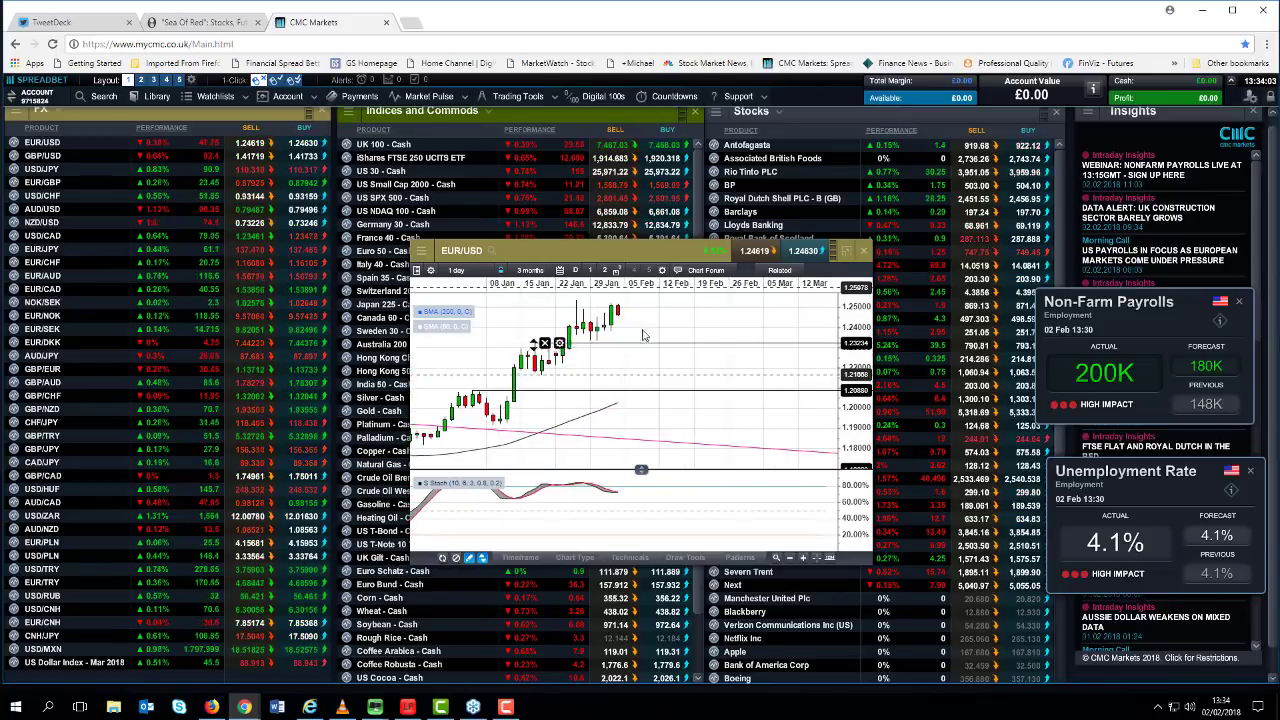
- Inspect the 1 February EUR/USD candle with the crosshair, reposition the chart window, and close the chart
click(816, 558)
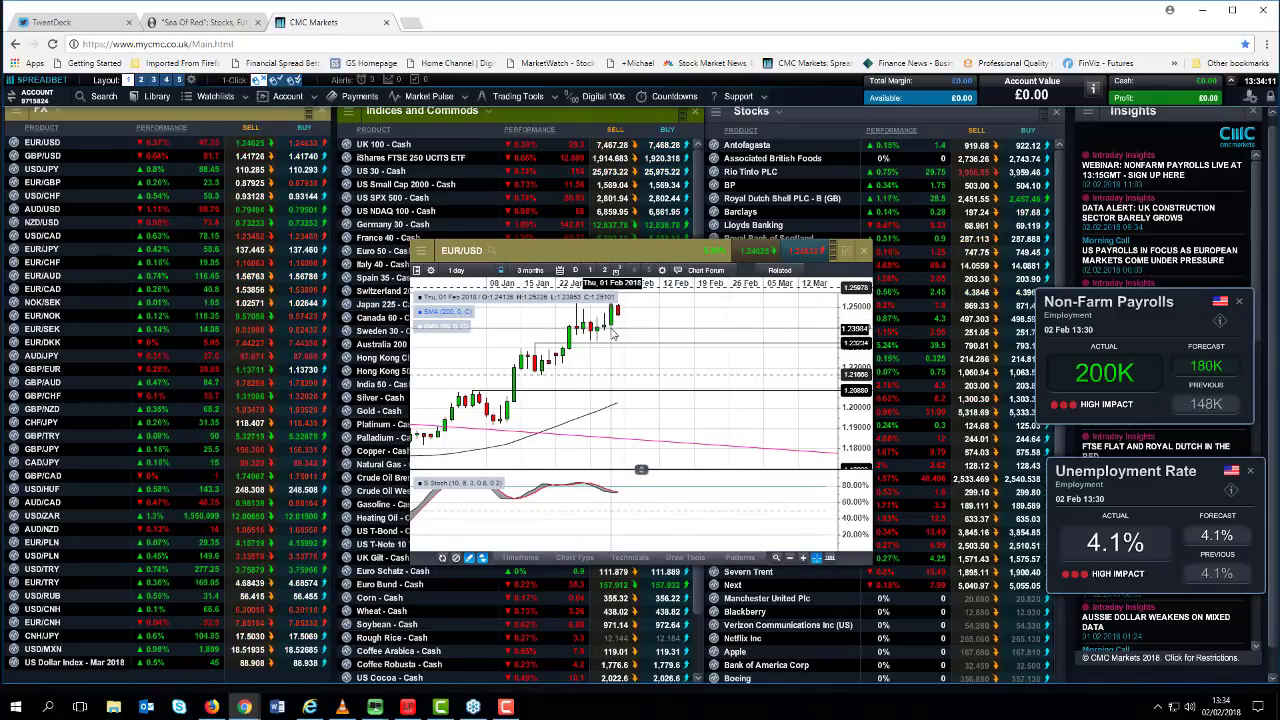
mouse_move(613, 334)
click(814, 557)
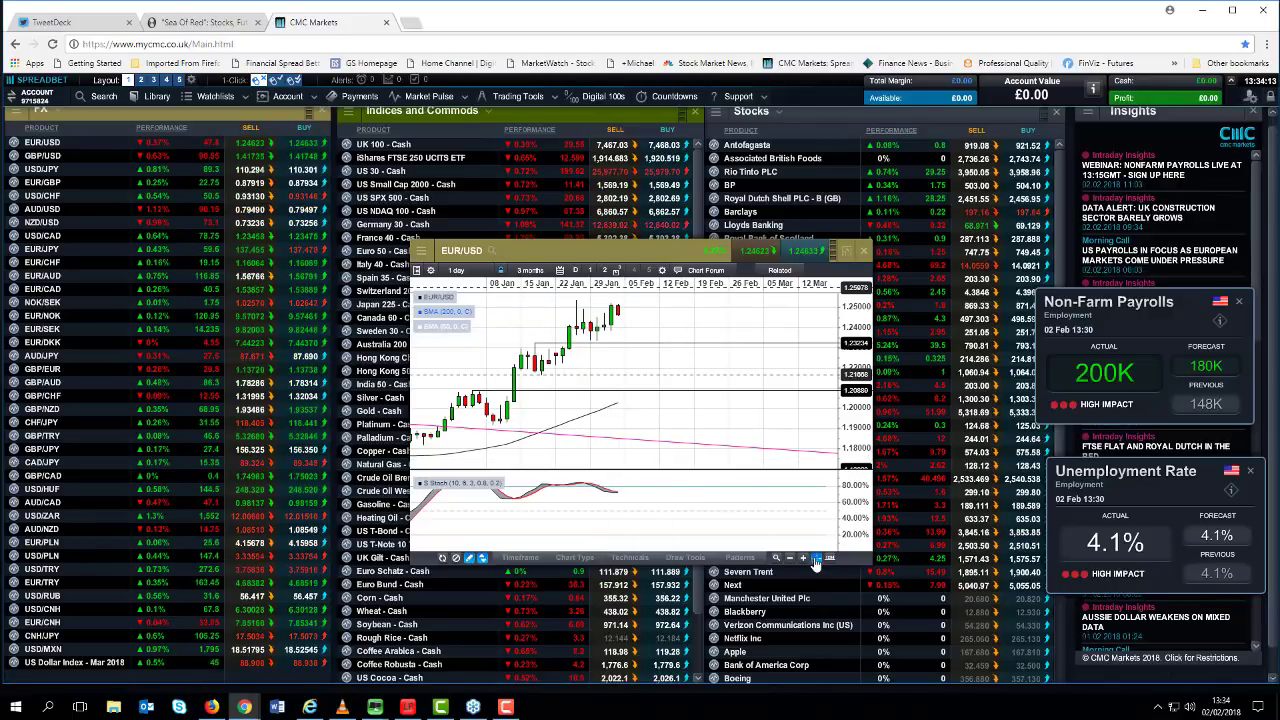
drag(611, 253, 435, 220)
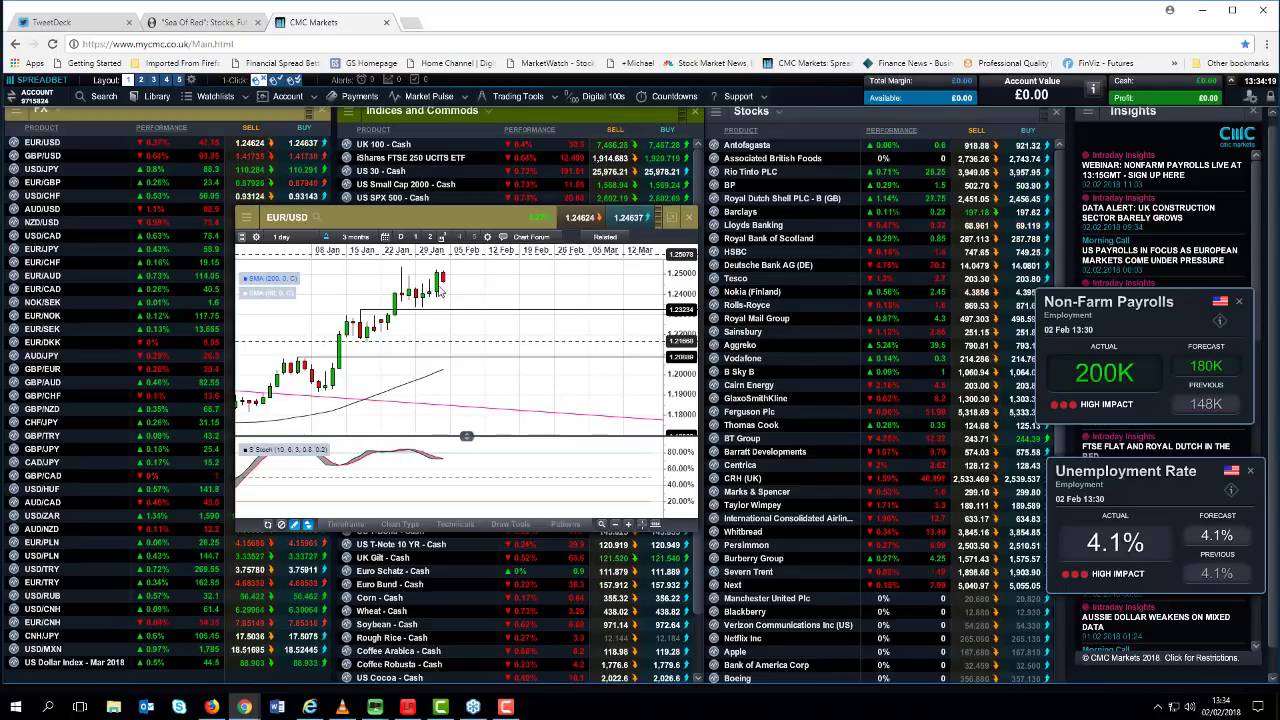
drag(447, 226, 424, 221)
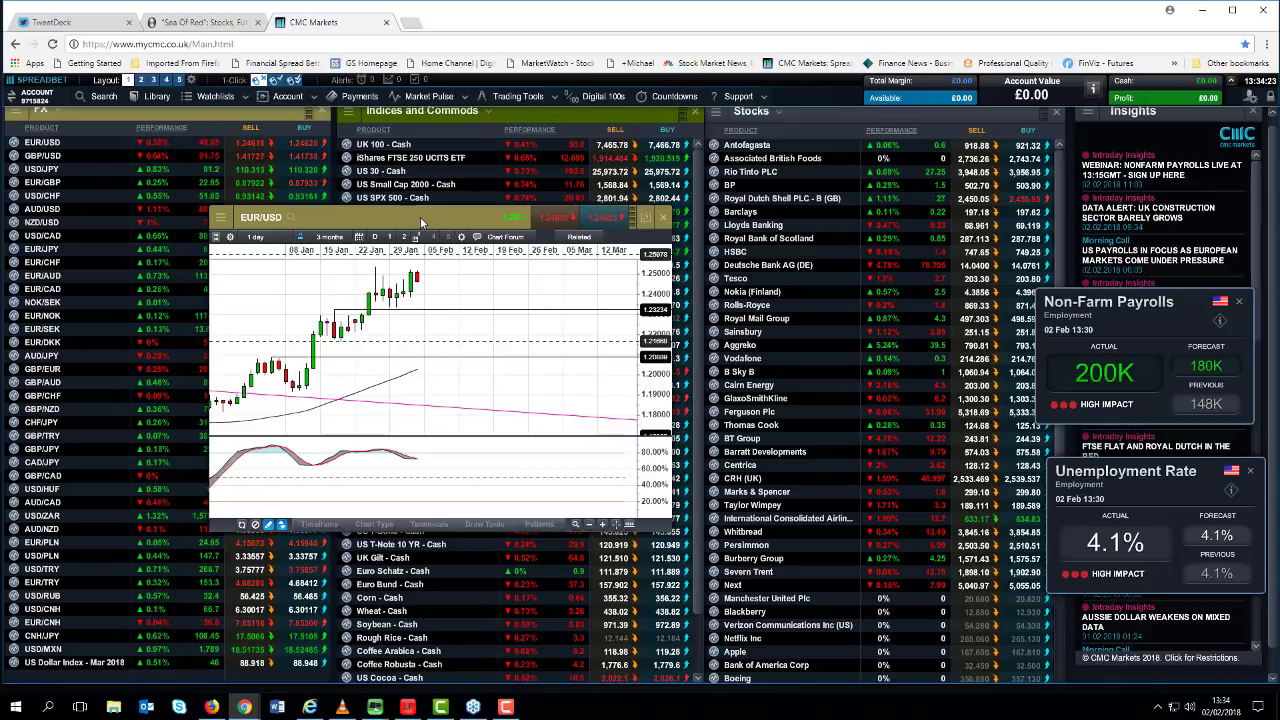
click(666, 219)
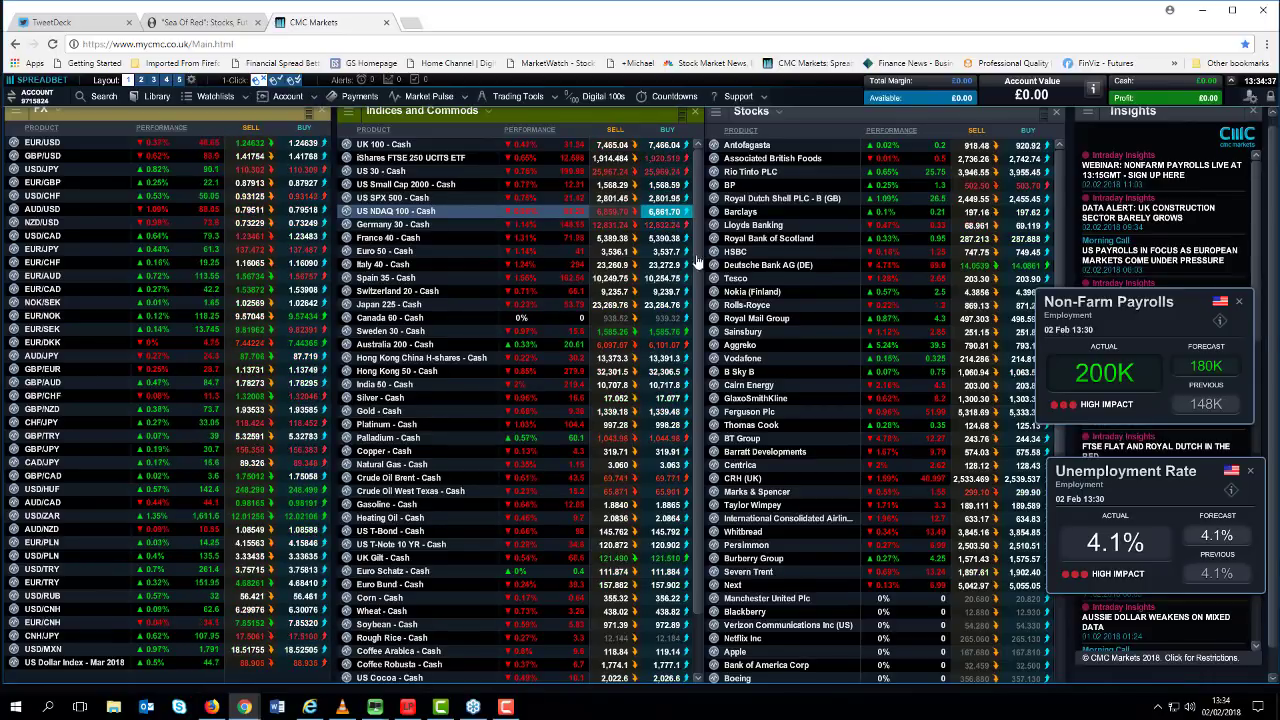
click(680, 345)
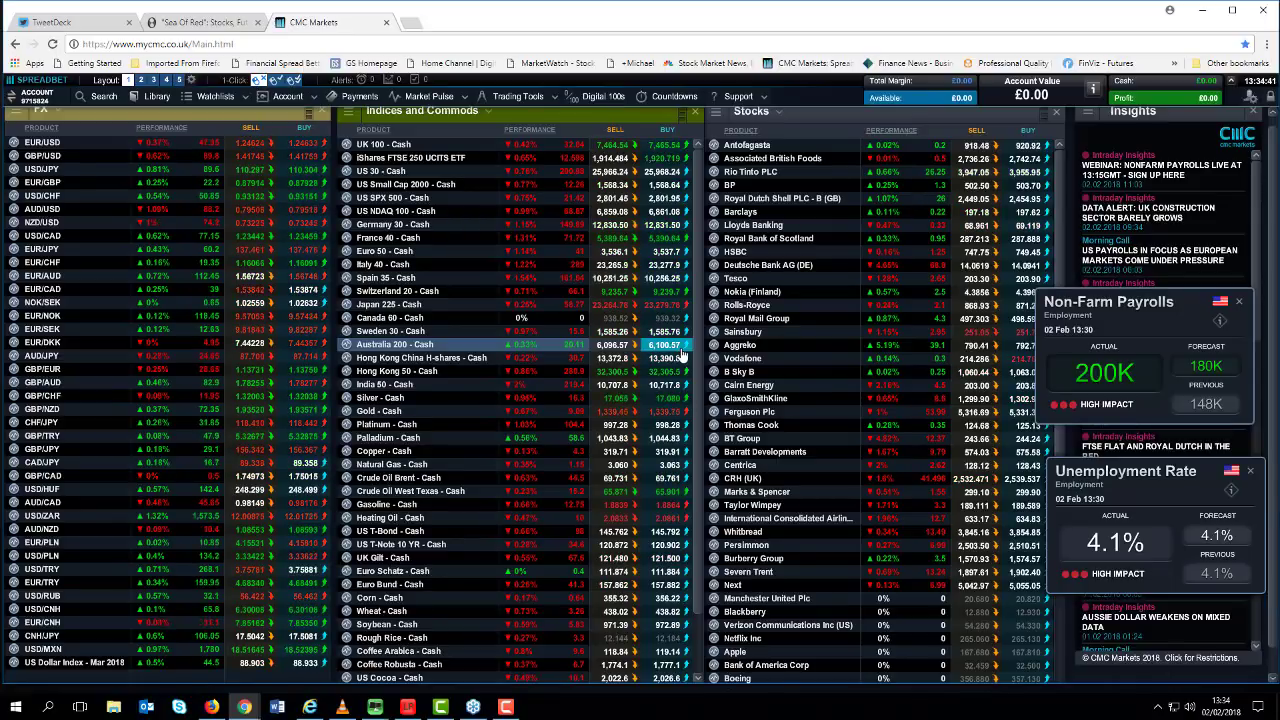
click(1017, 492)
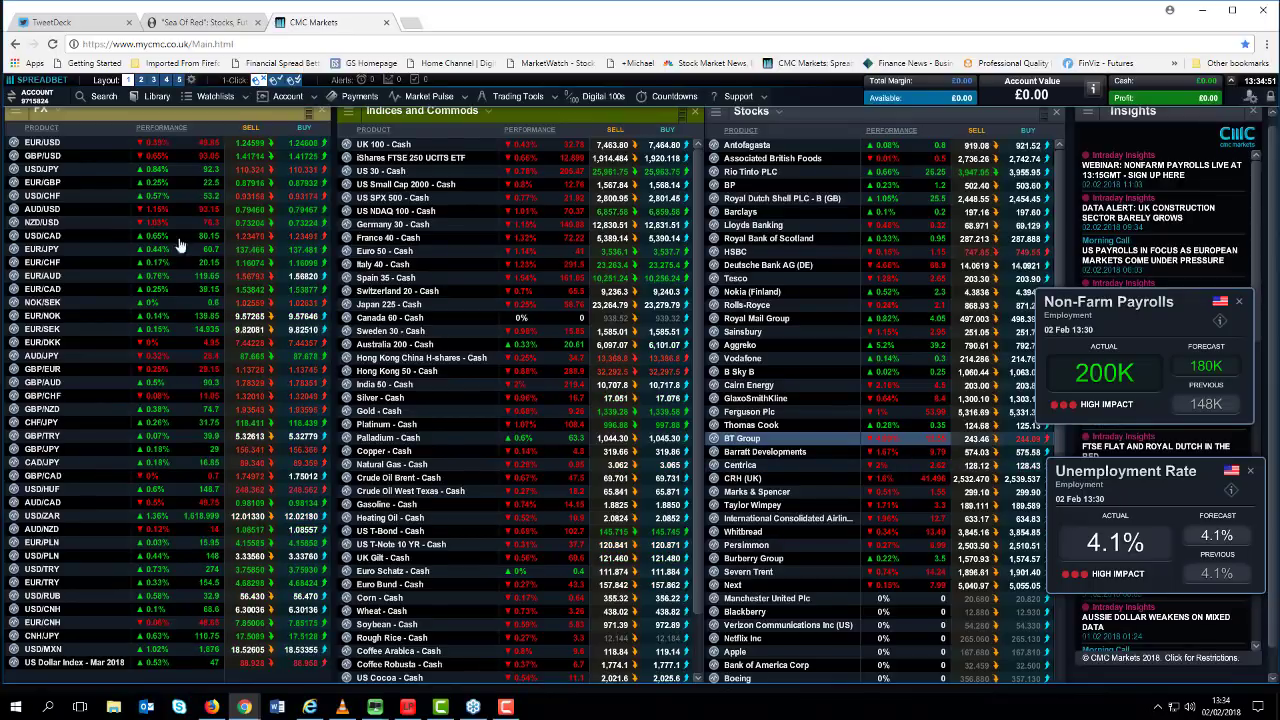
- Open the saved USD/CAD chart, examine the daily candles since January against the horizontal support line, and close the chart
right_click(26, 238)
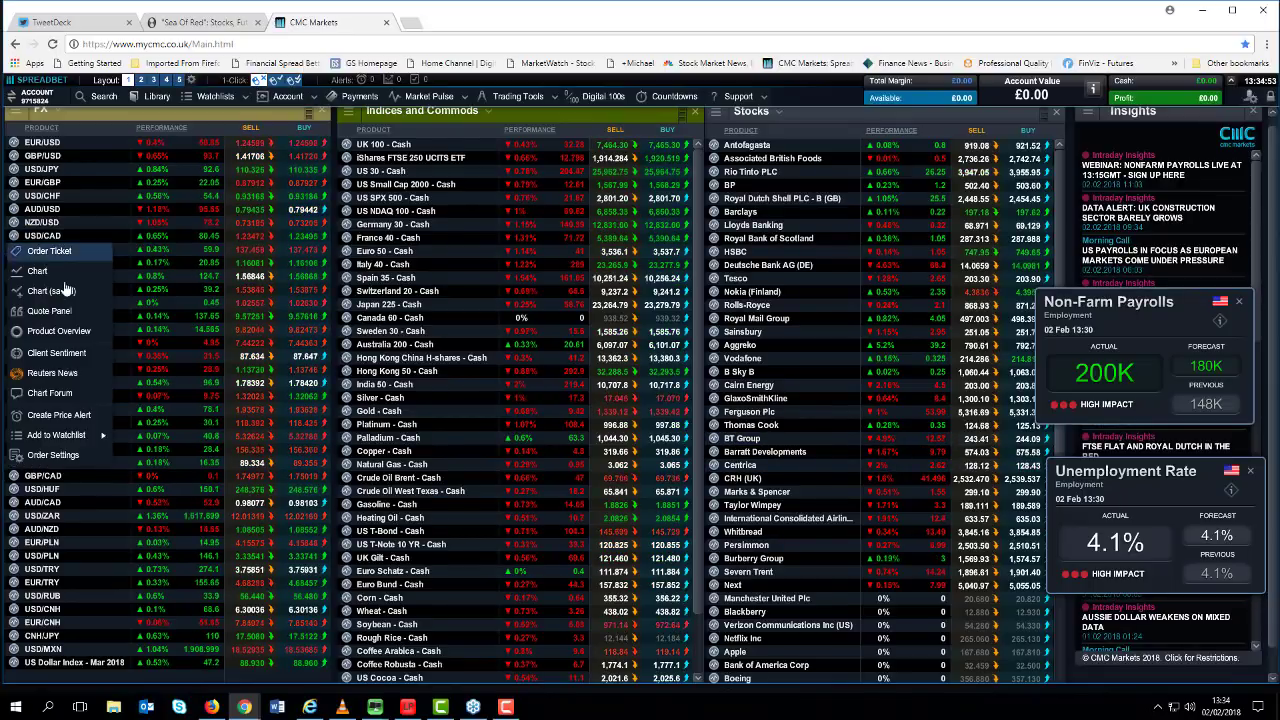
click(68, 296)
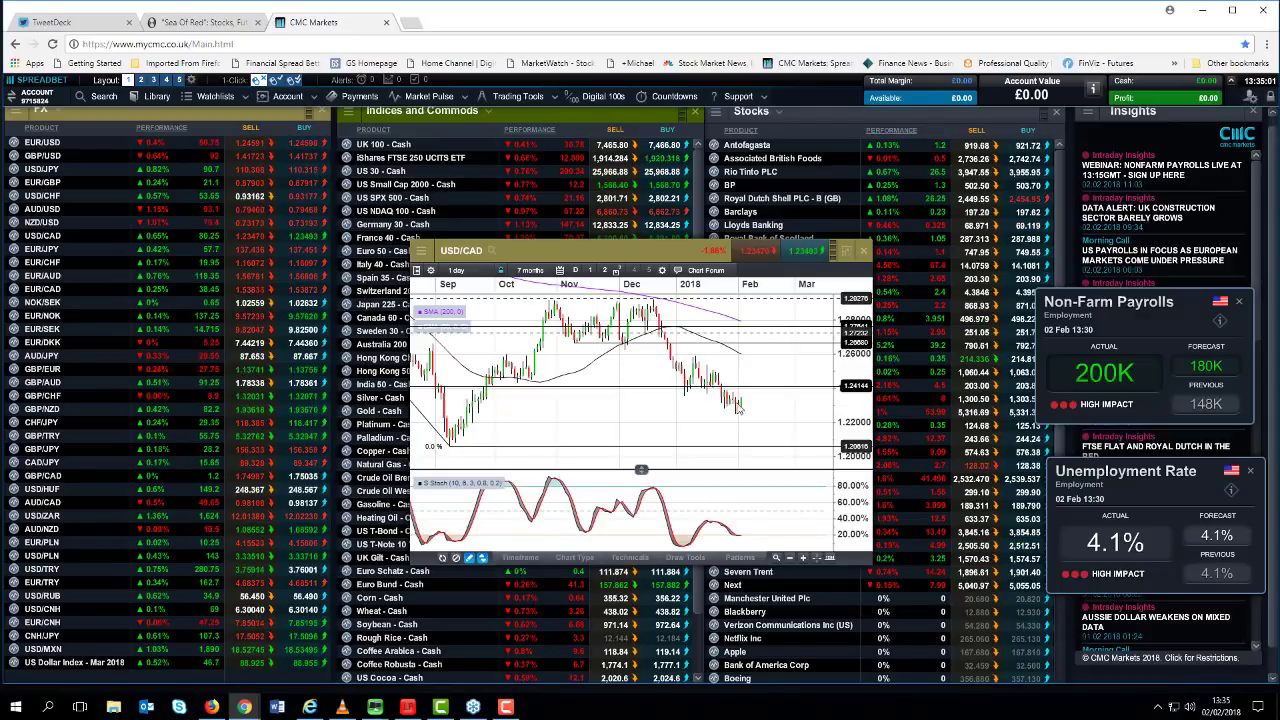
scroll(742, 410, up, 1)
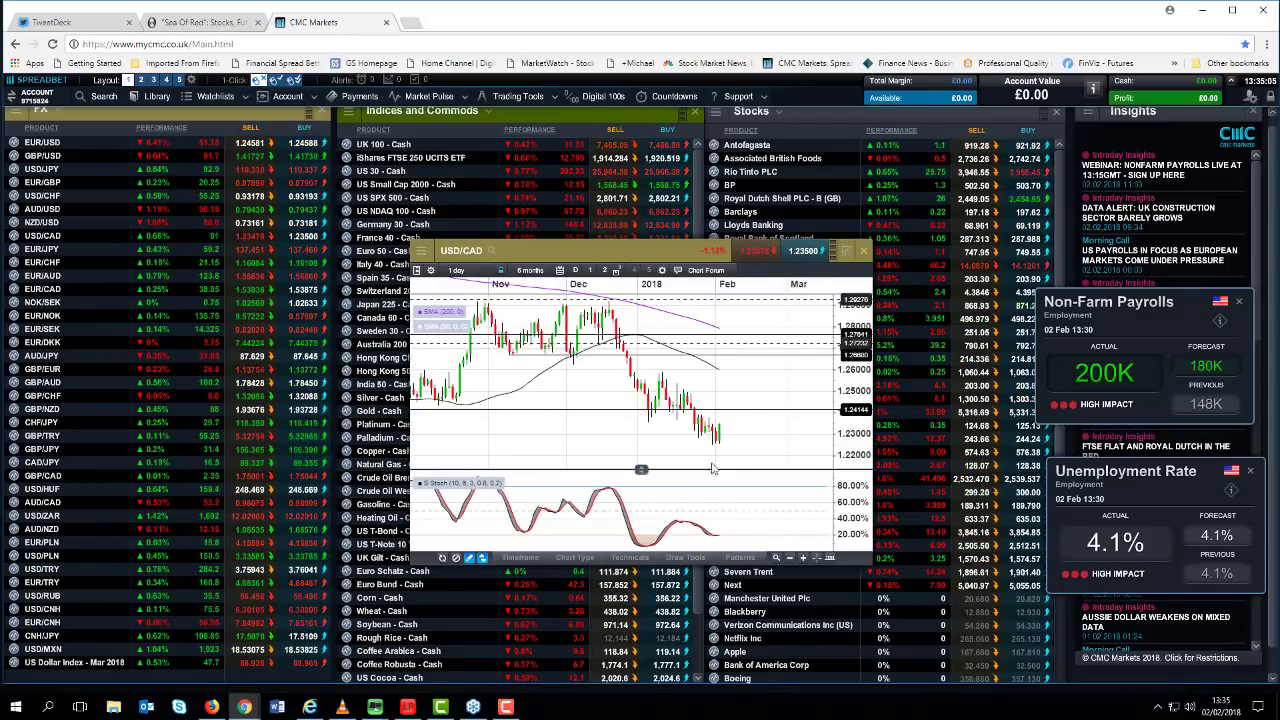
scroll(716, 450, up, 3)
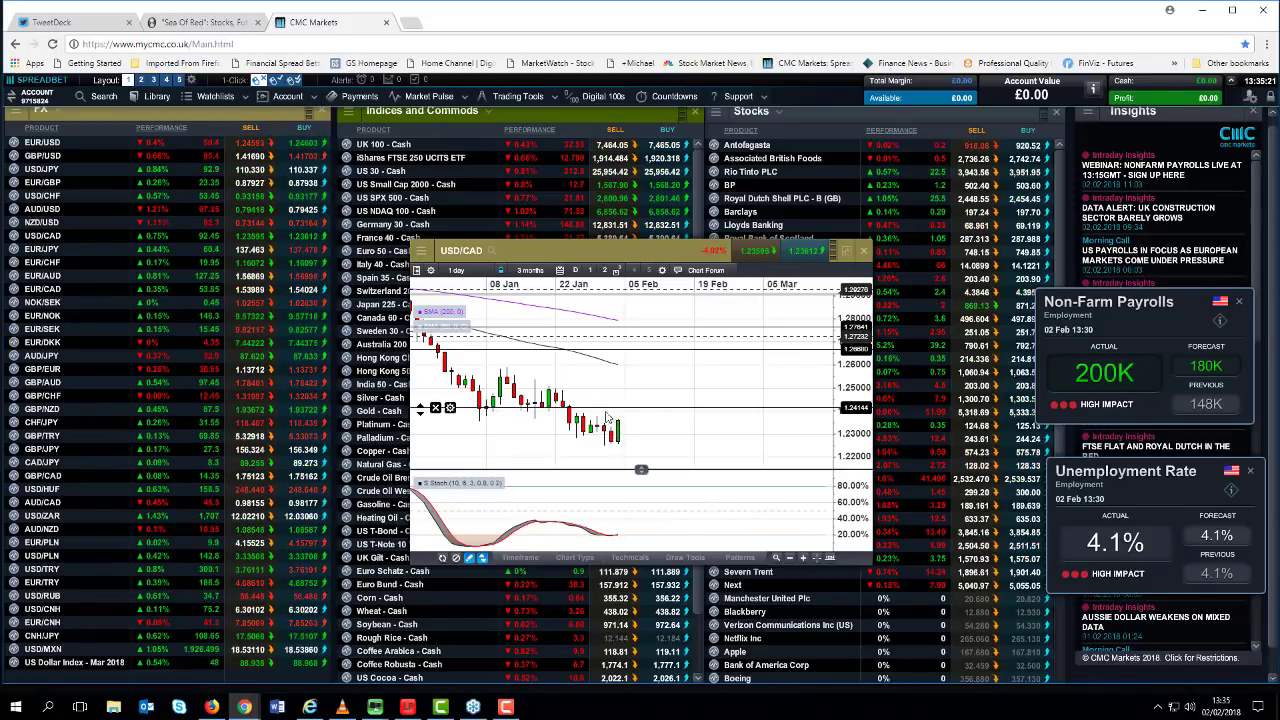
drag(825, 275, 745, 262)
click(783, 237)
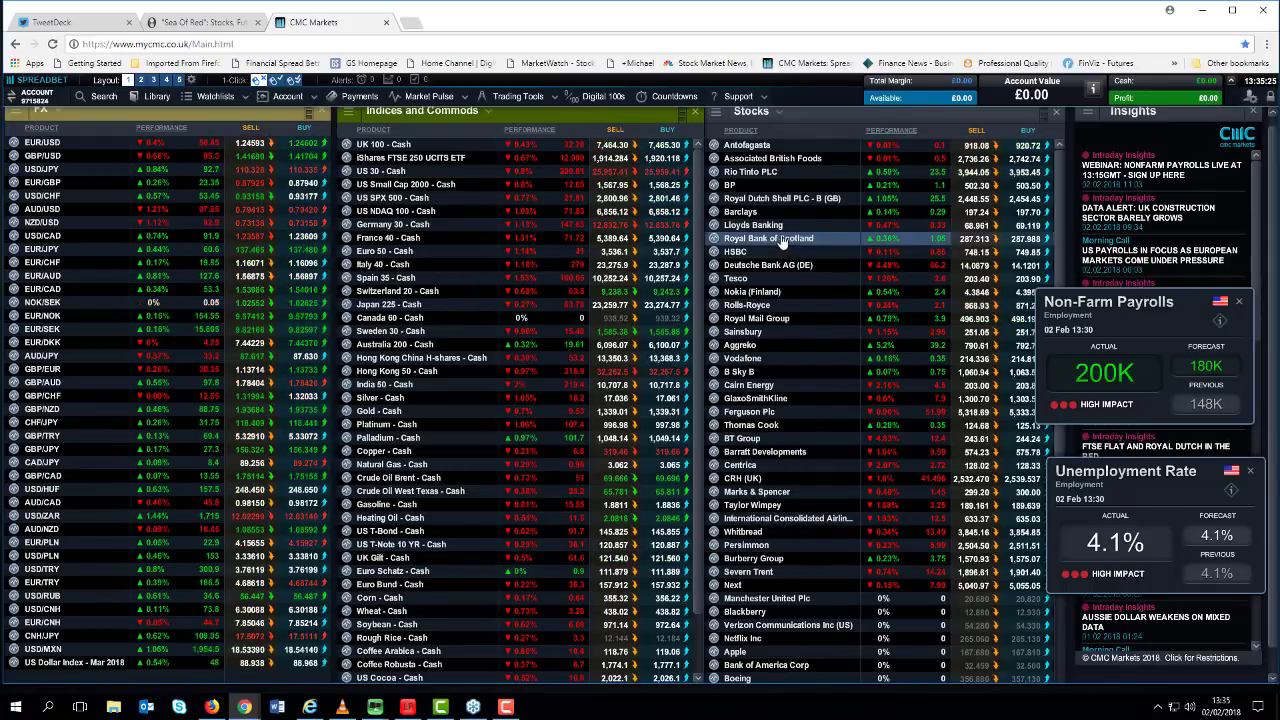
- Open the saved US SPX 500 - Cash chart and switch it to 5-minute candles to examine the reaction to the payrolls release
click(347, 198)
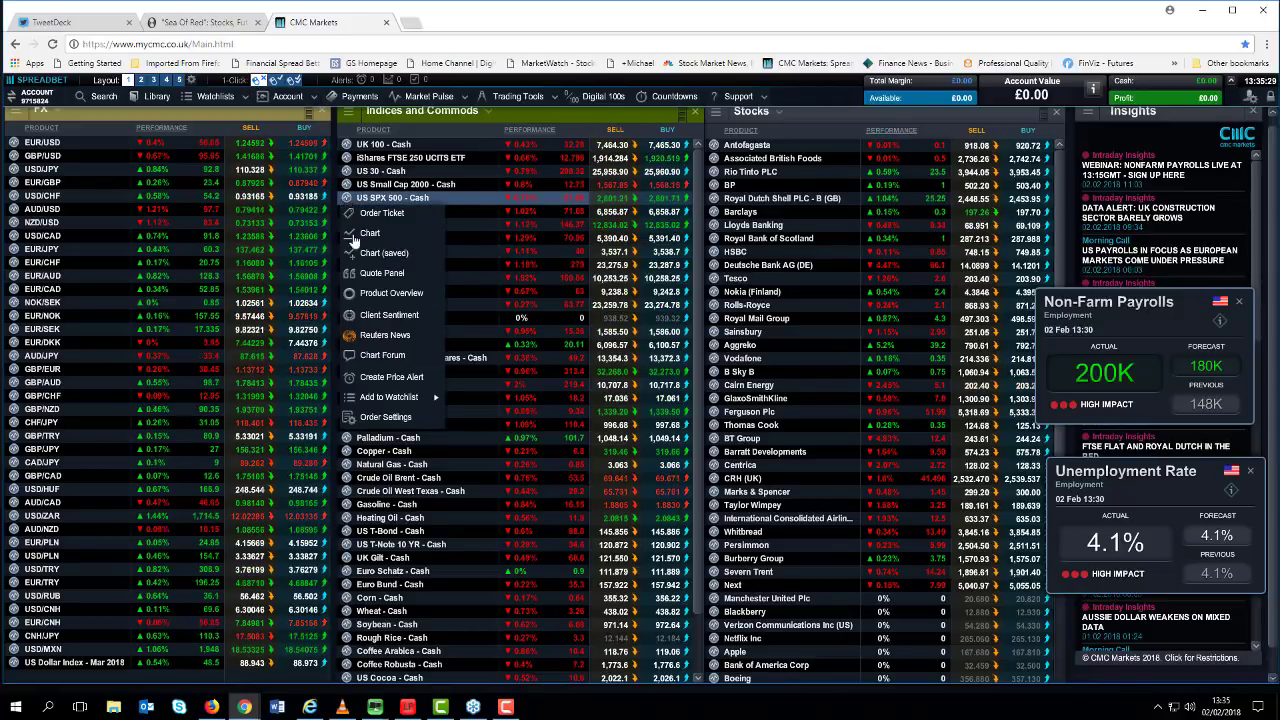
click(361, 254)
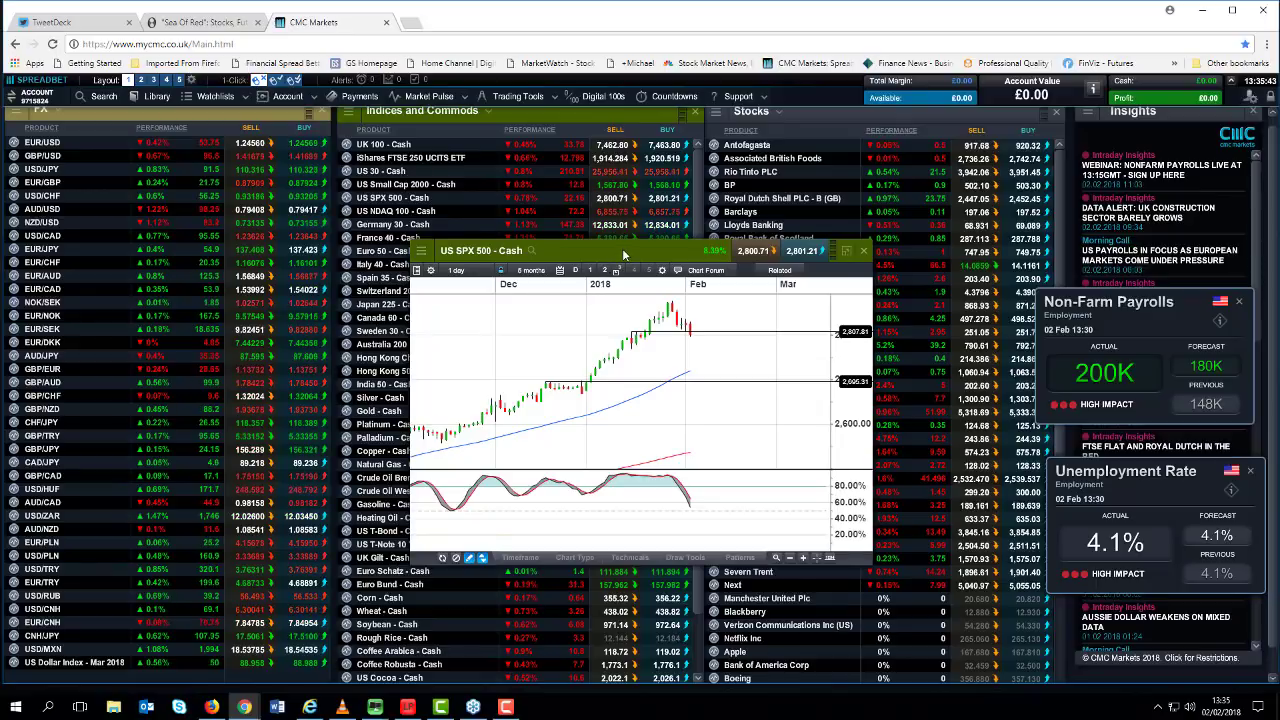
drag(623, 255, 484, 259)
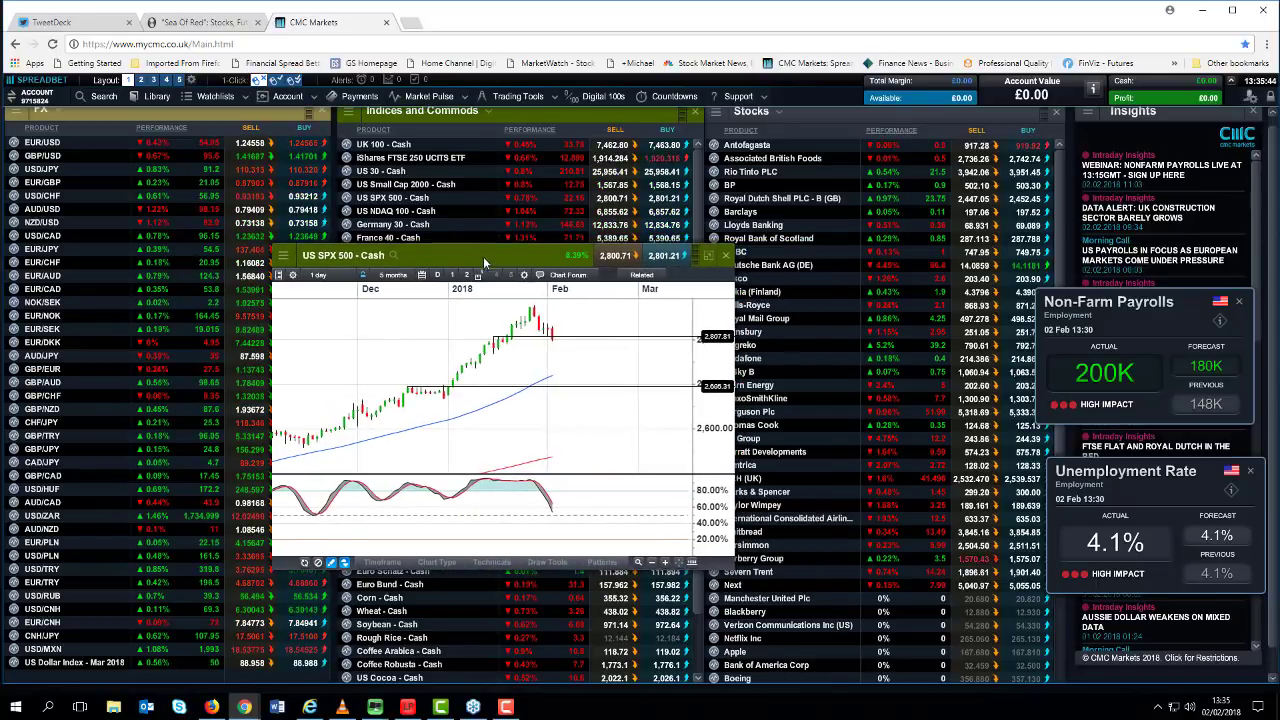
click(319, 275)
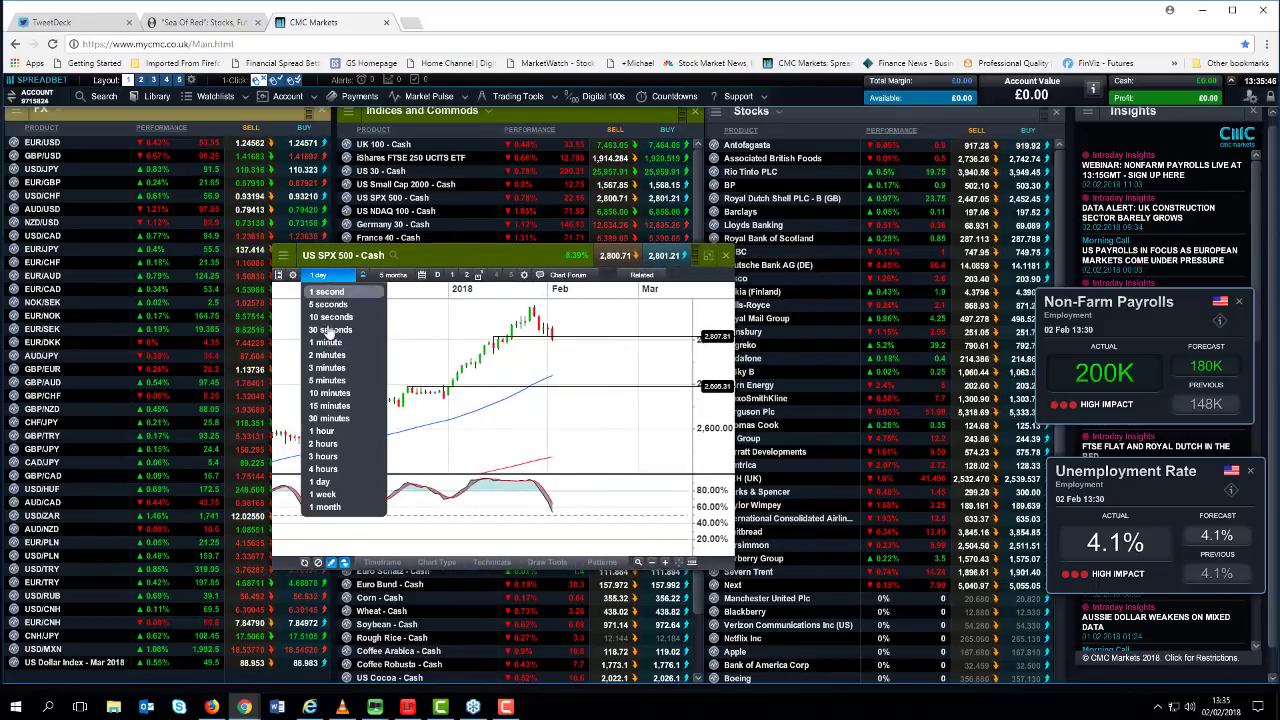
click(338, 381)
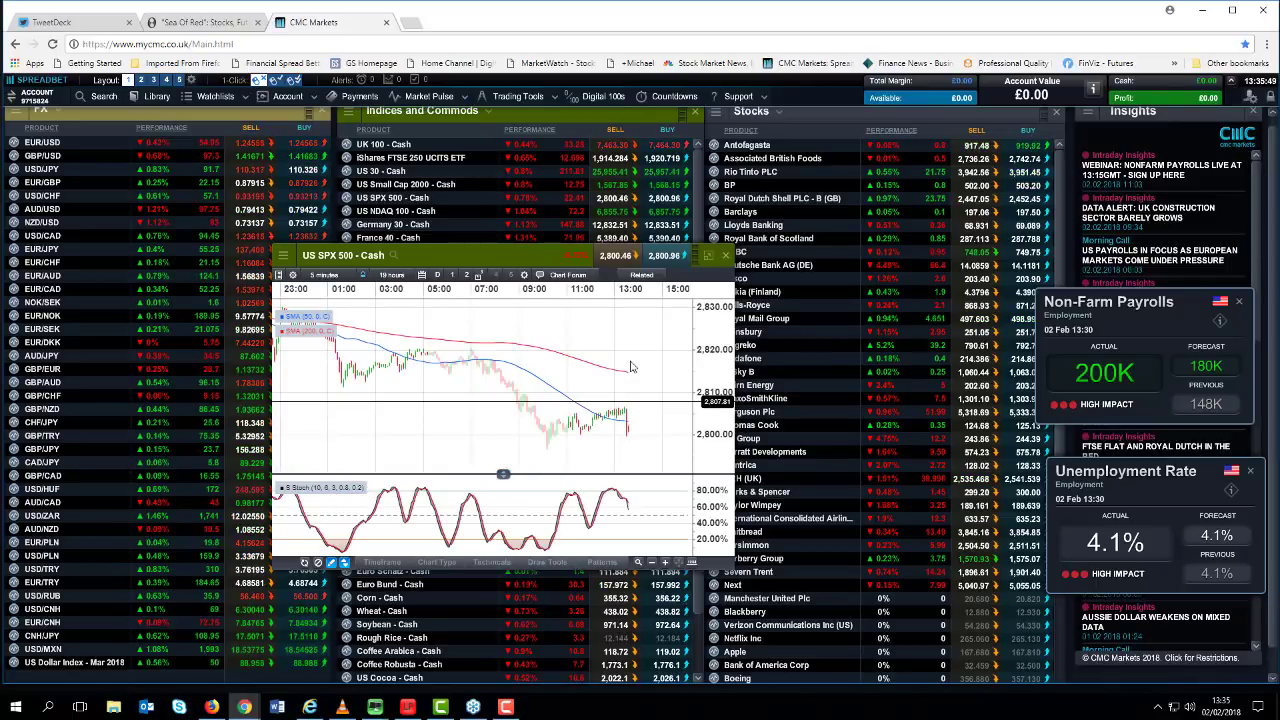
scroll(631, 372, up, 2)
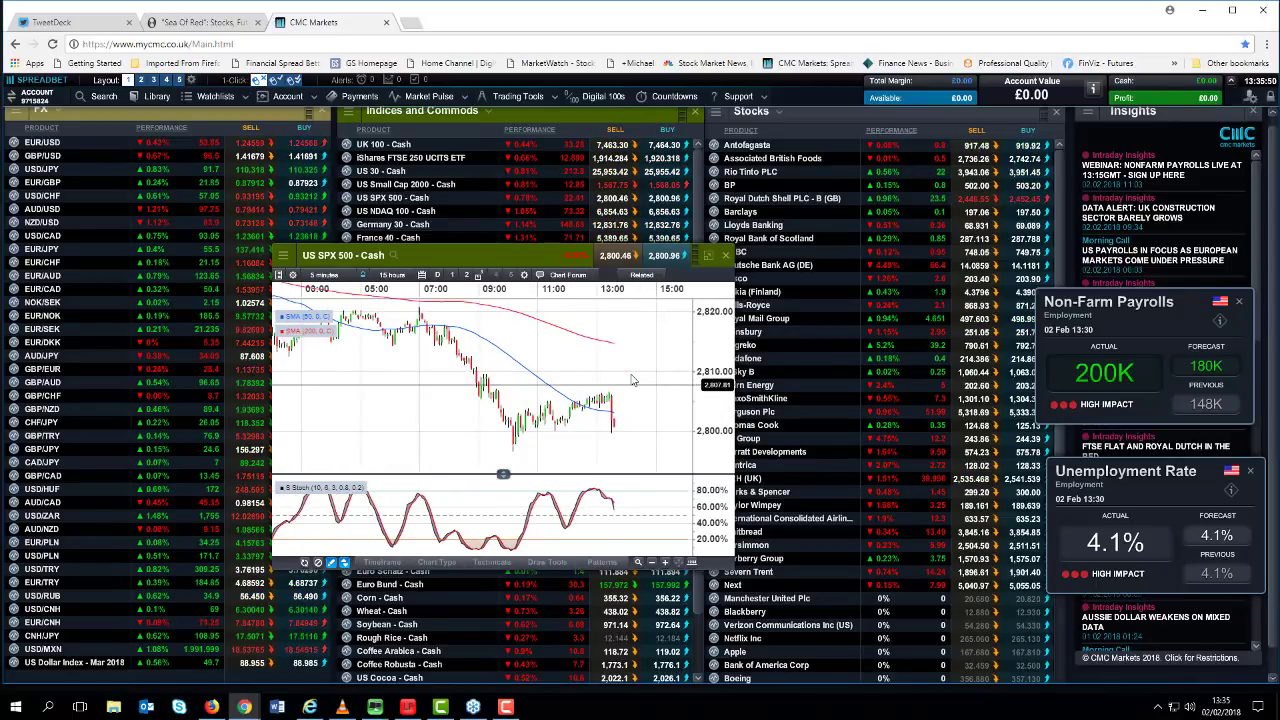
scroll(631, 380, up, 1)
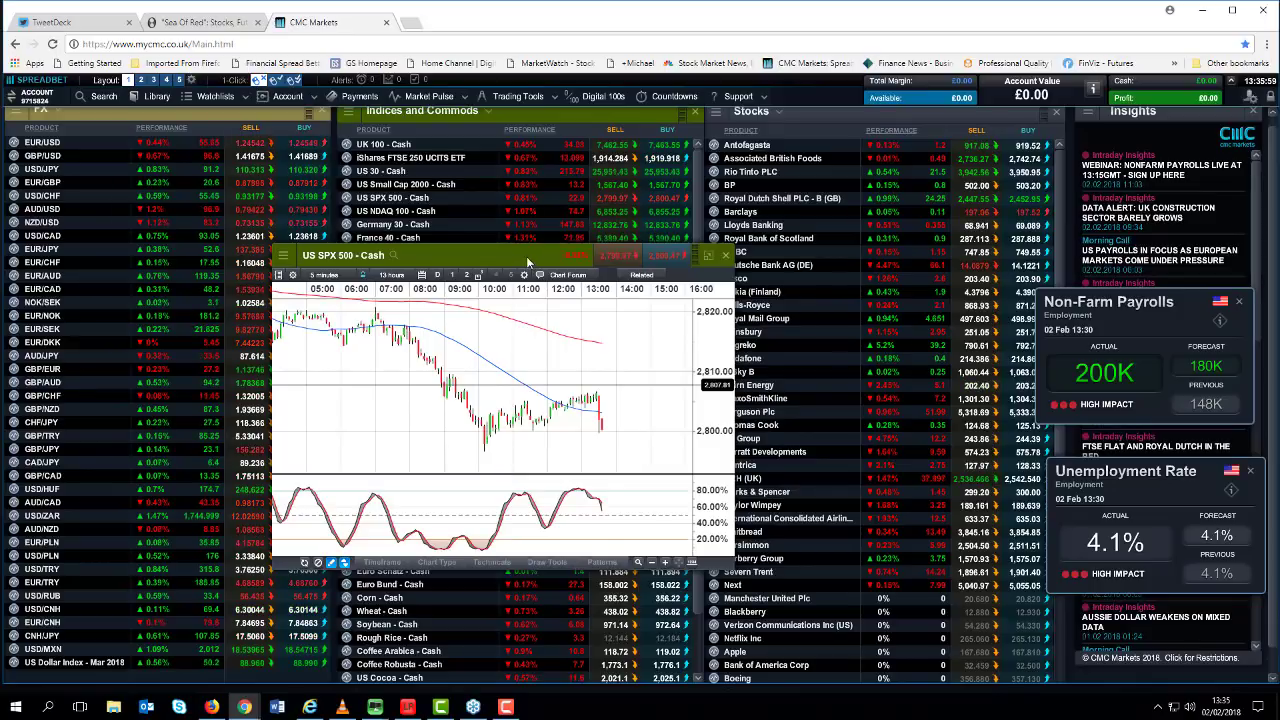
drag(526, 256, 422, 236)
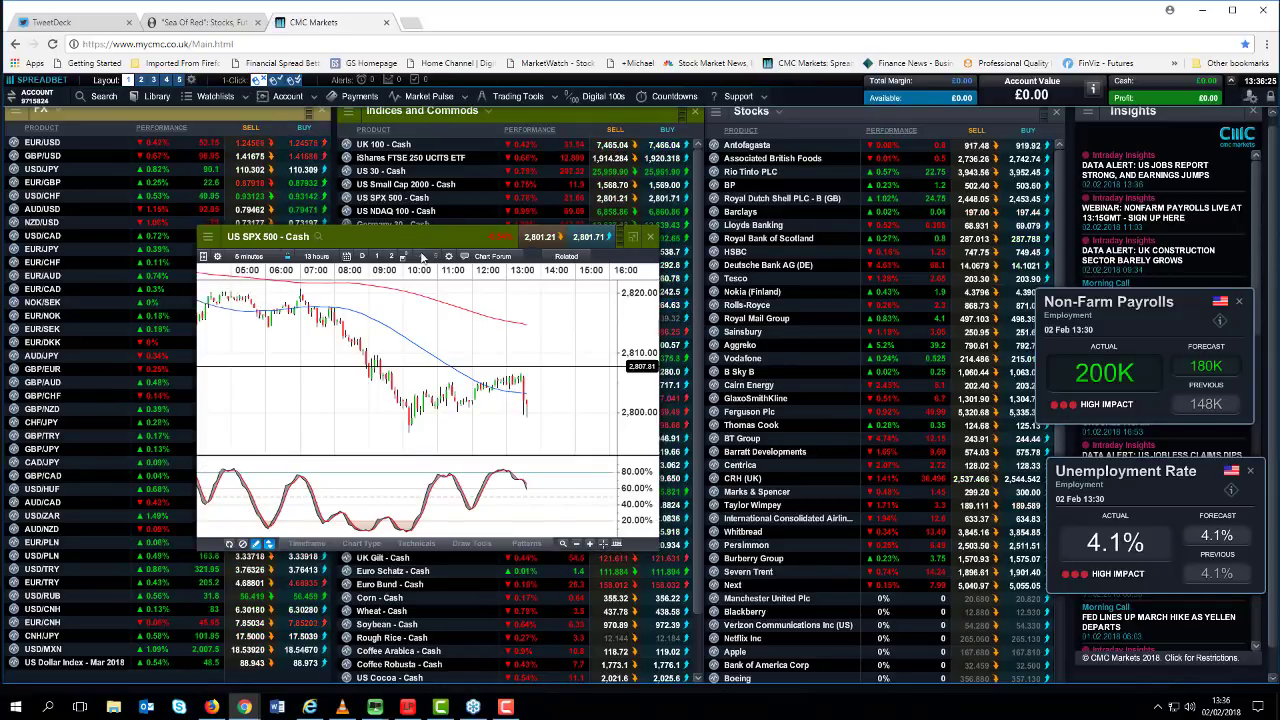
drag(530, 245, 576, 240)
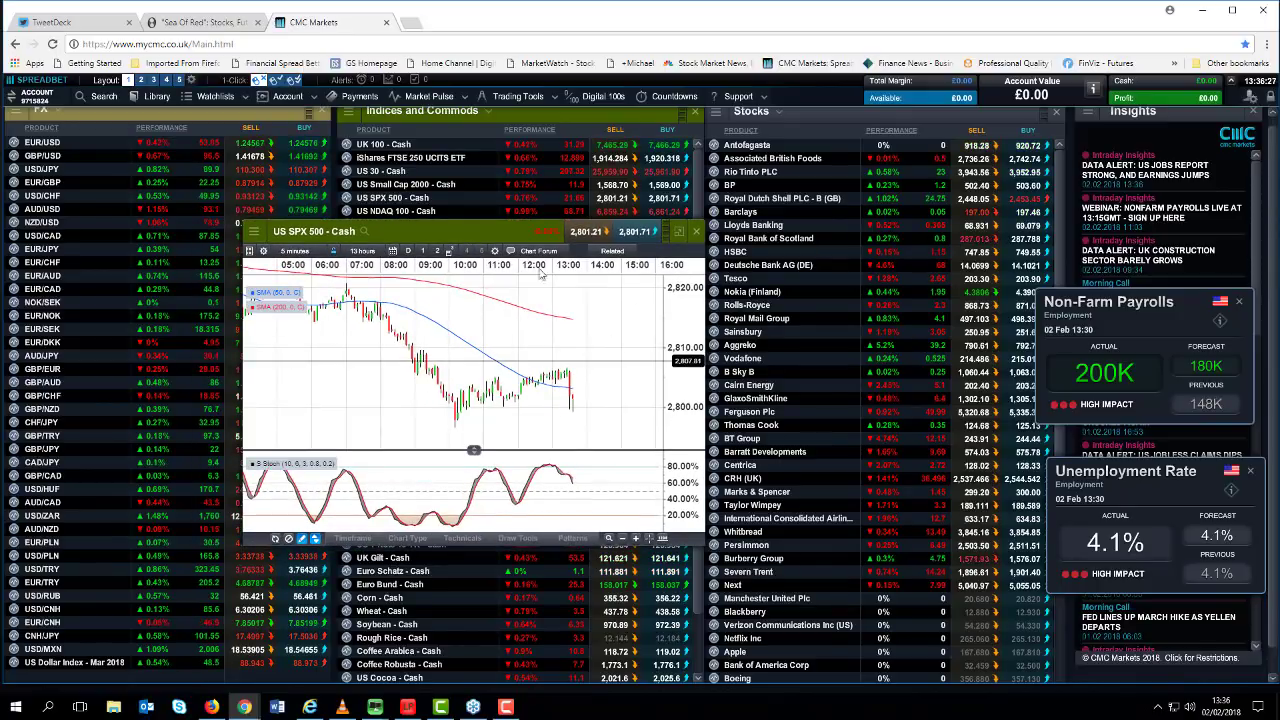
- Set the US SPX 500 chart interval to 1 week and enlarge the chart window
click(300, 258)
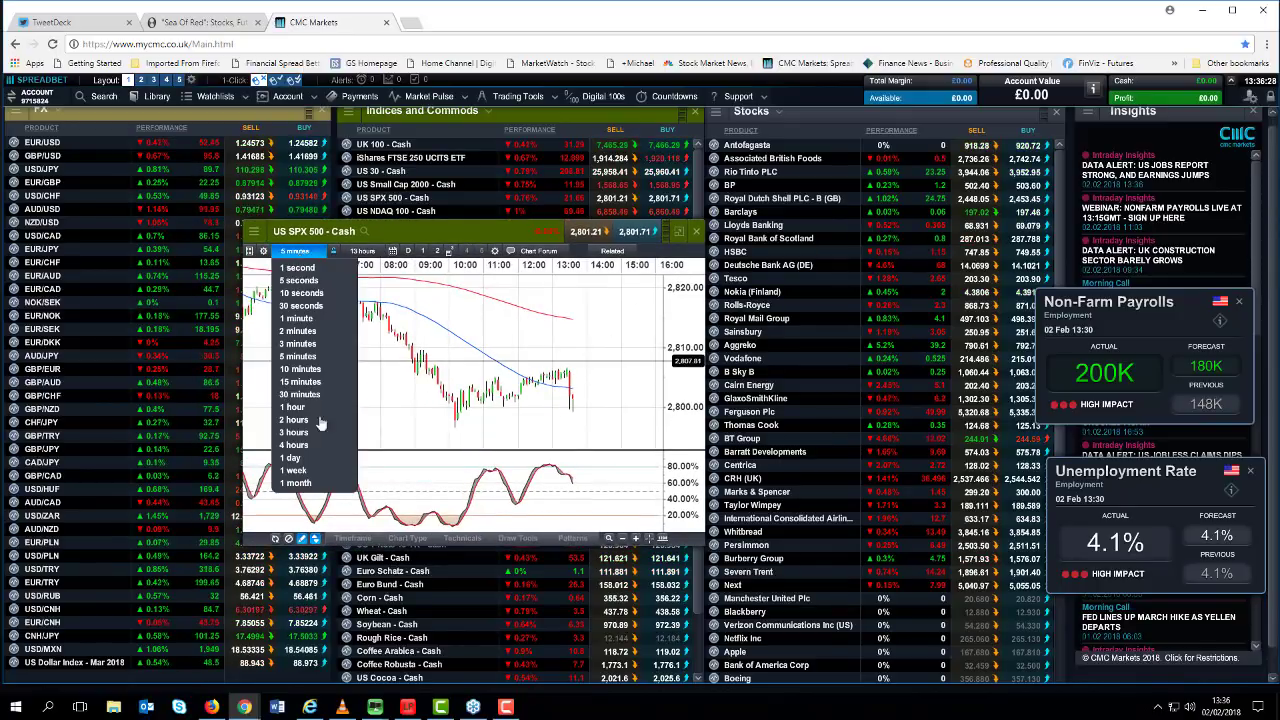
click(300, 472)
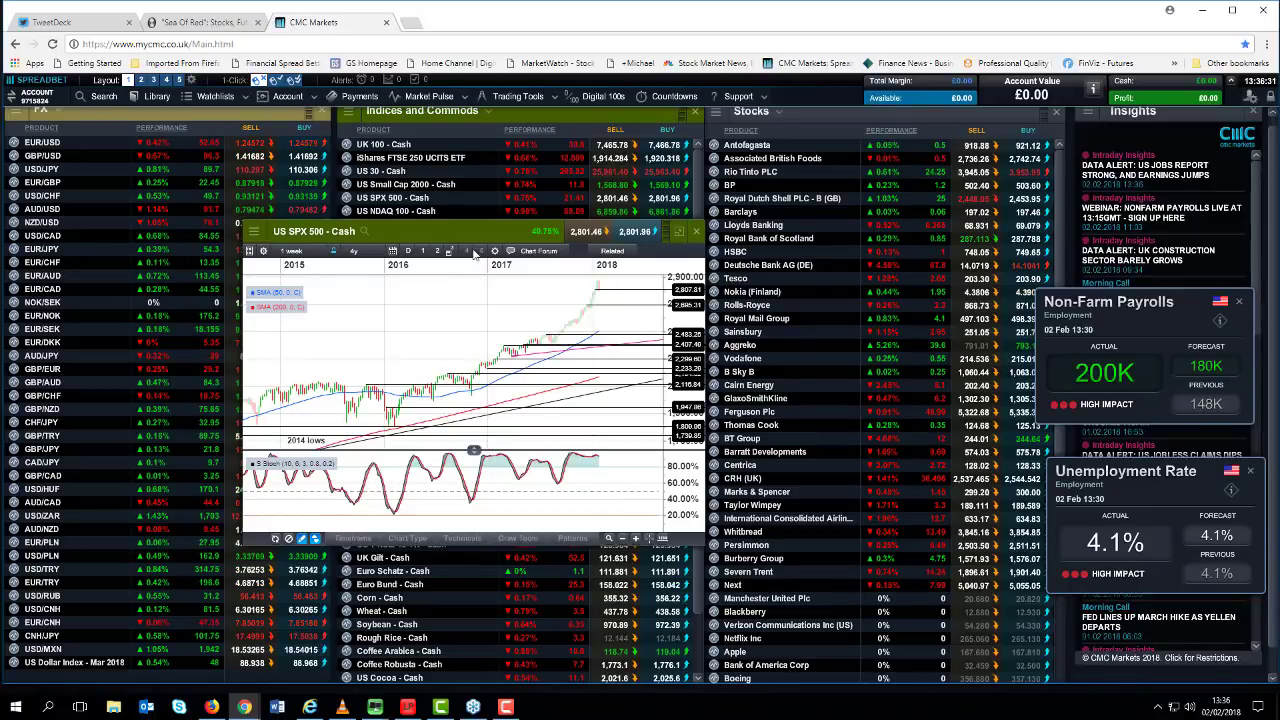
drag(484, 235, 351, 202)
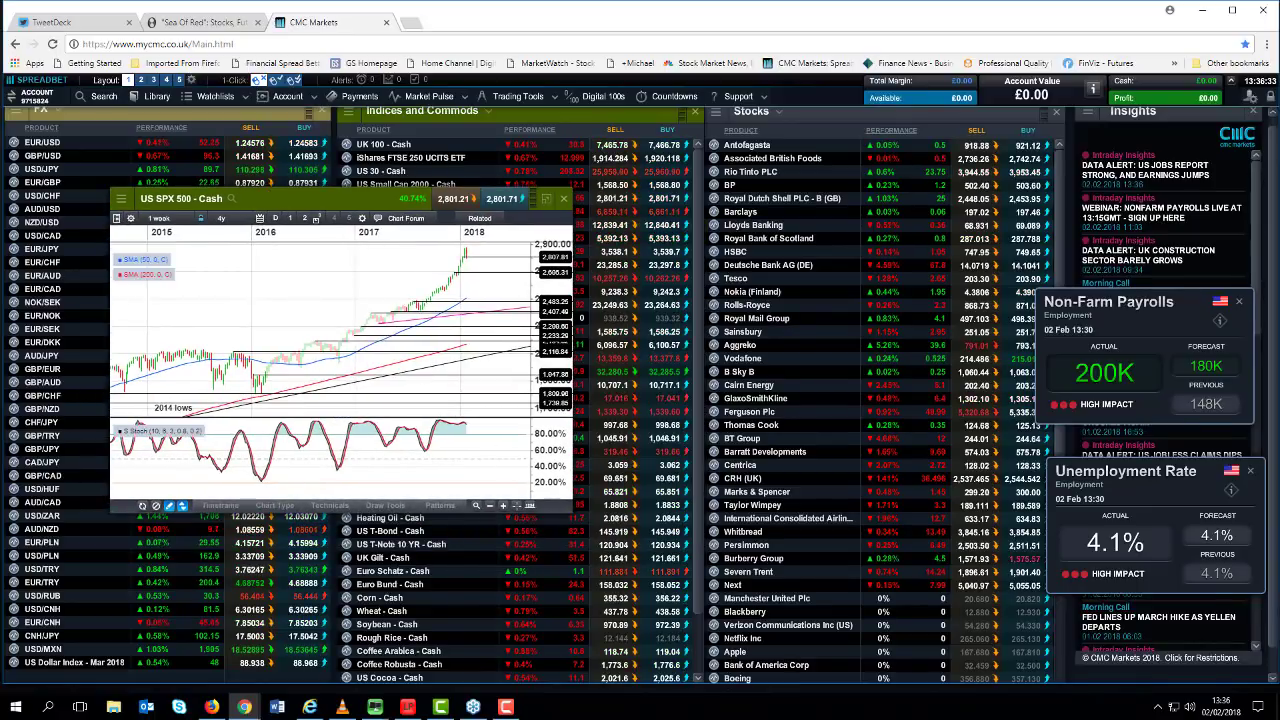
drag(571, 513, 894, 603)
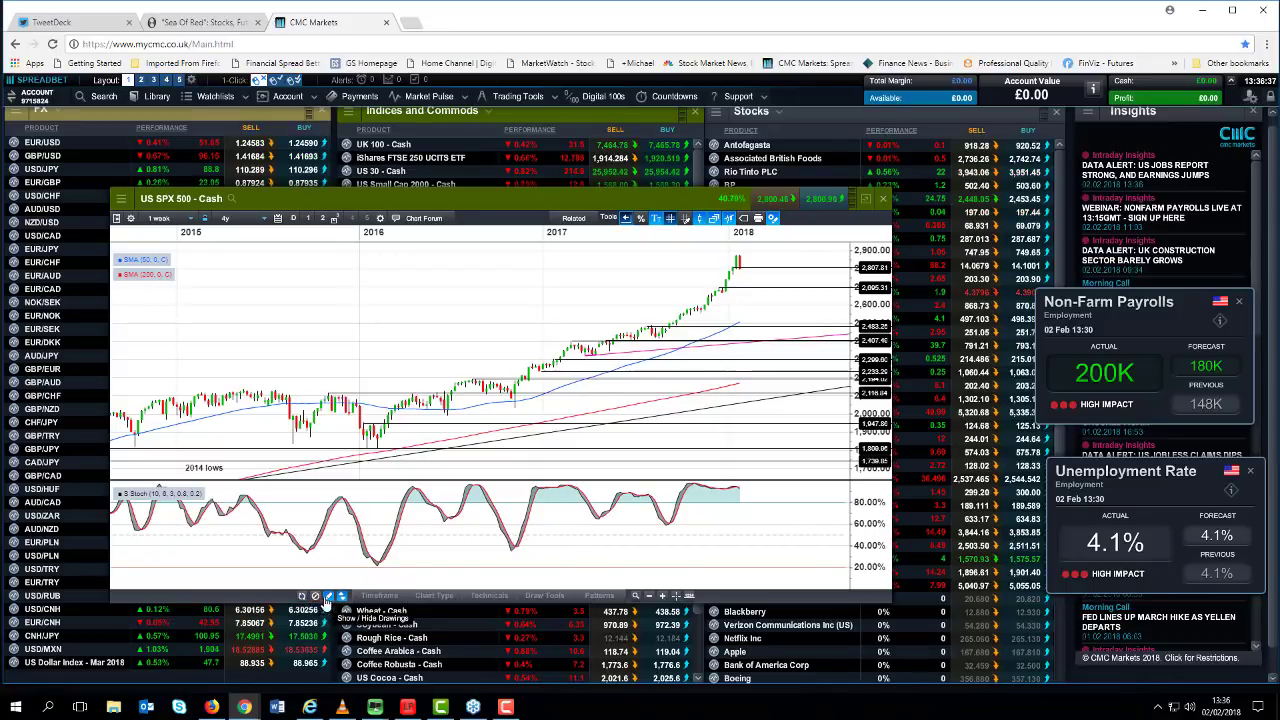
- Hide the drawings on the weekly US SPX 500 chart and examine the candles since November 2016 against the moving averages
click(330, 597)
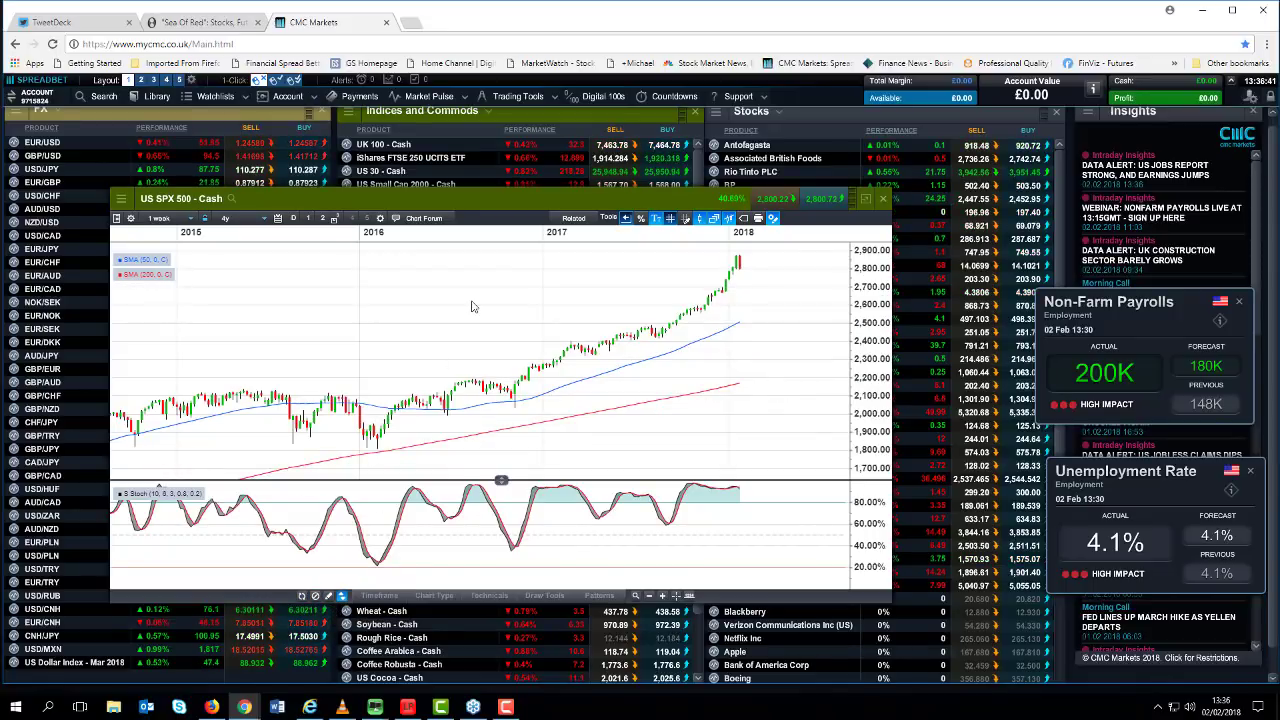
scroll(491, 360, up, 1)
scroll(491, 360, up, 4)
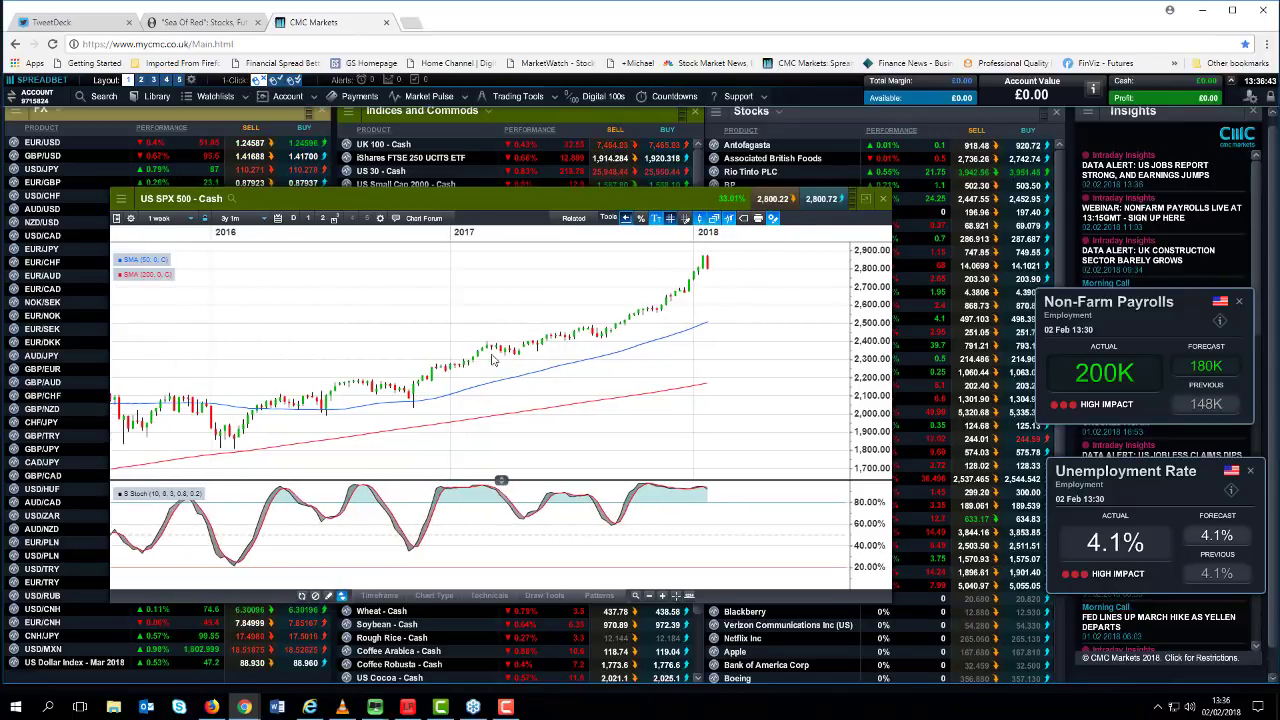
scroll(491, 360, up, 2)
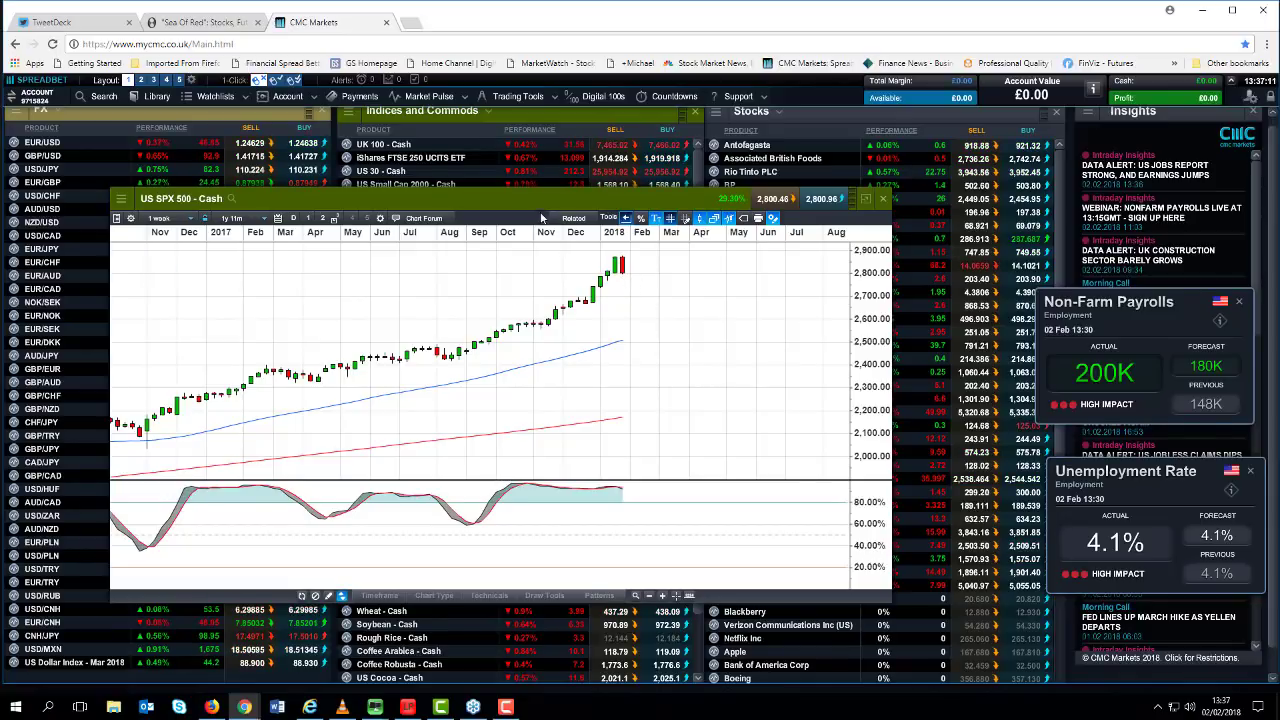
drag(532, 201, 564, 193)
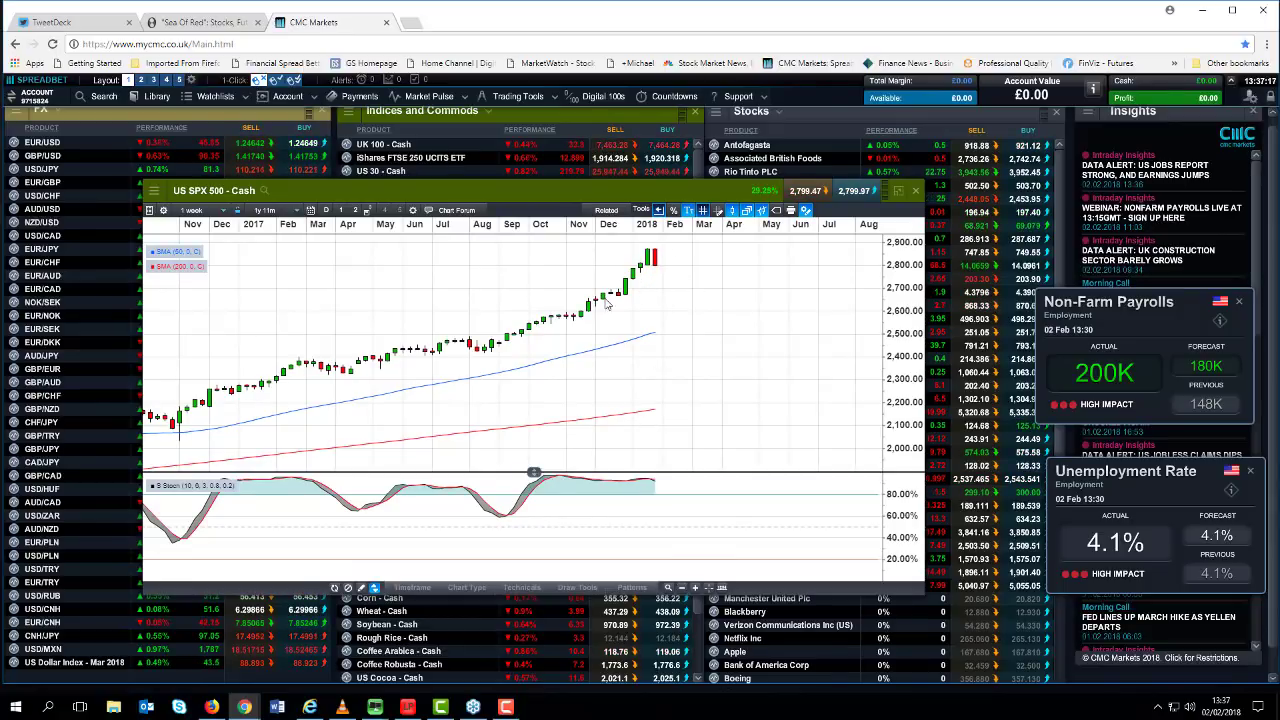
- Examine the weekly US SPX 500 candles since late 2015 against the 50 and 200 moving averages and the stochastic, and close the chart
scroll(607, 305, down, 2)
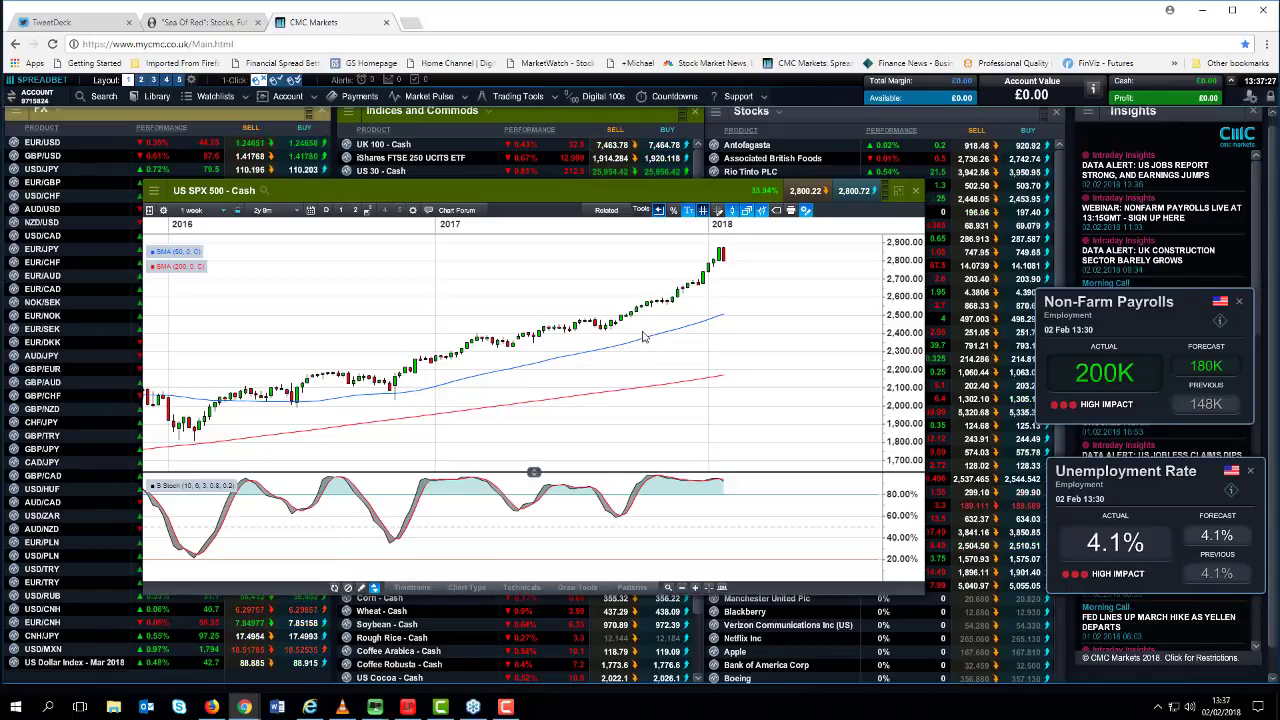
drag(611, 192, 556, 193)
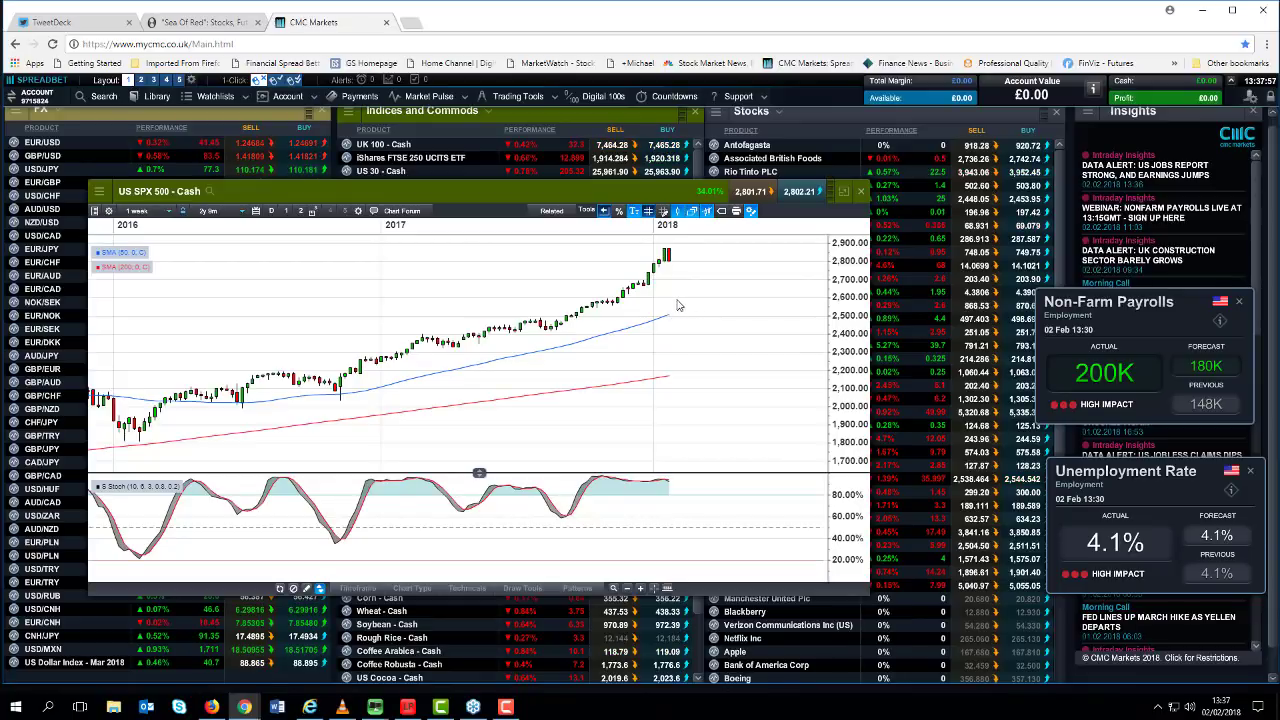
scroll(665, 305, up, 1)
scroll(655, 311, up, 1)
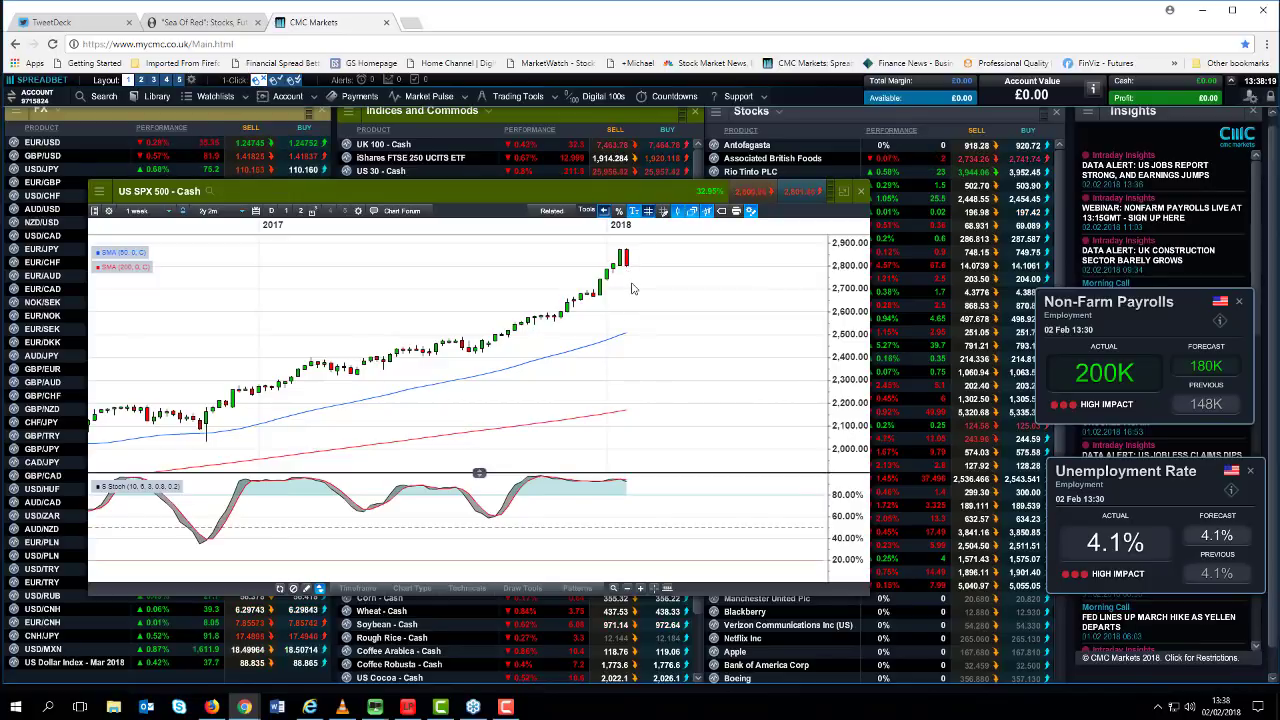
drag(576, 200, 608, 201)
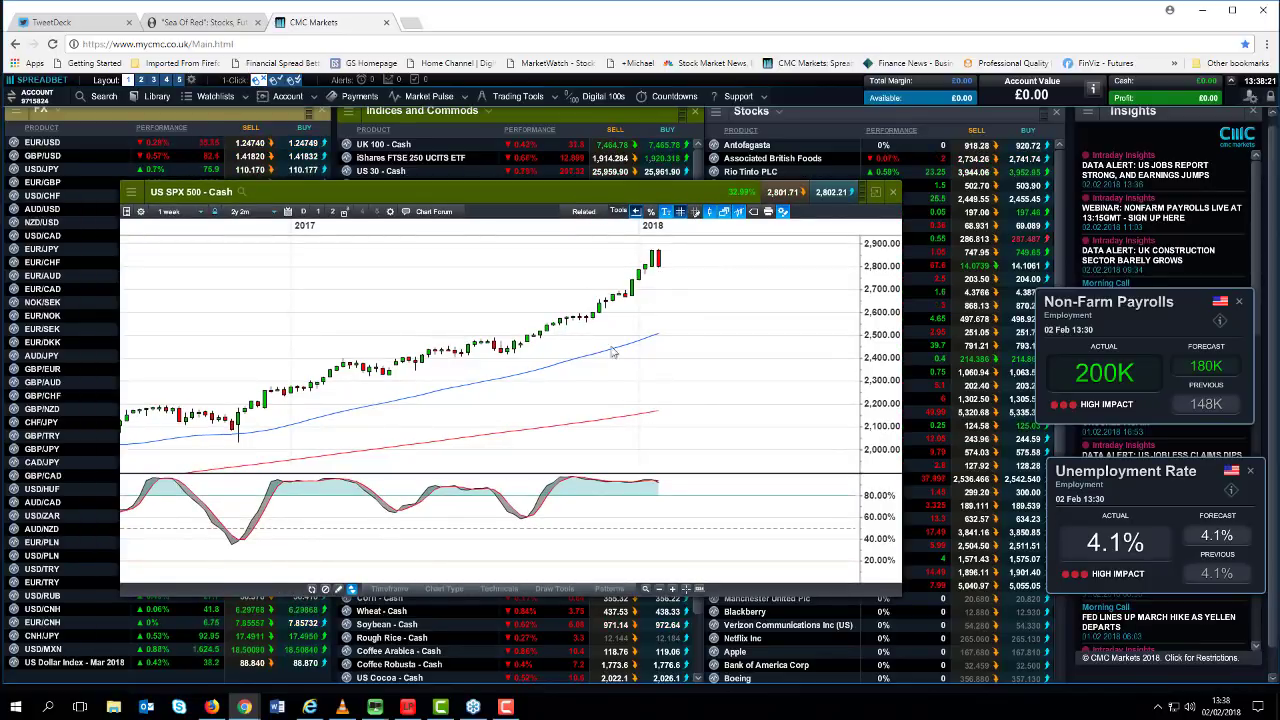
click(896, 196)
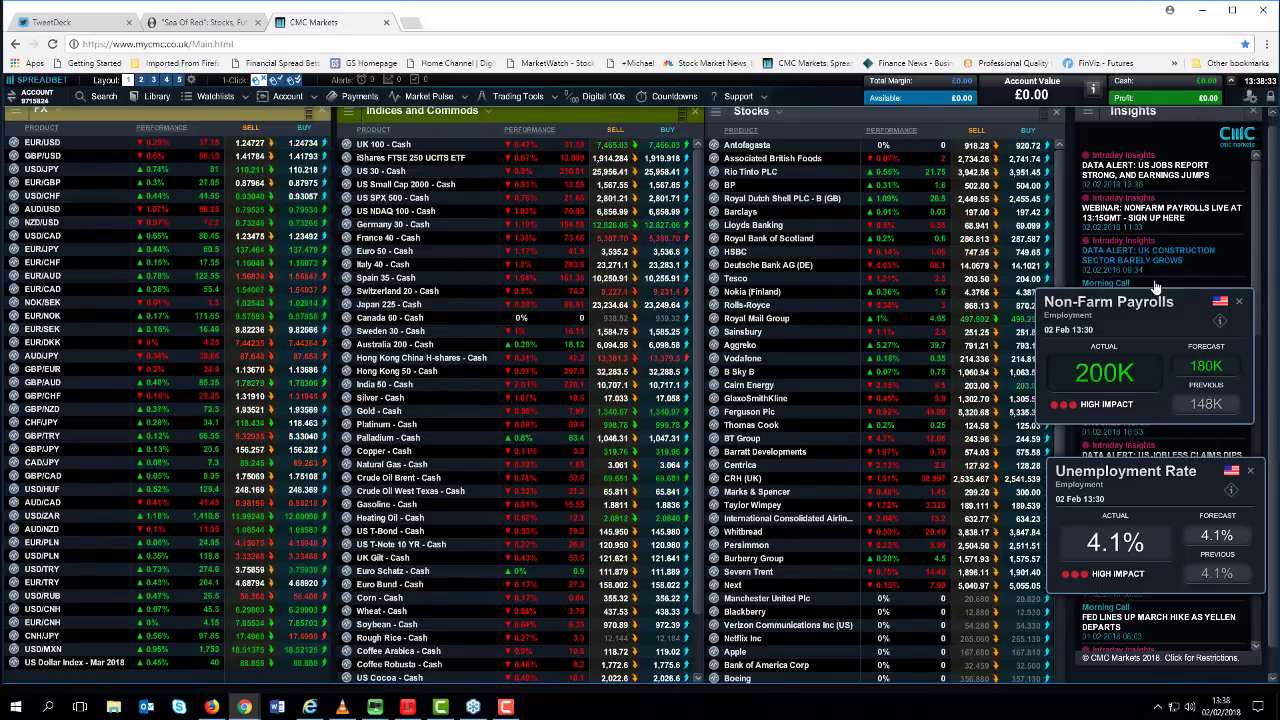
- Open a new EUR/USD chart, examine the daily candles against the moving average, and close the chart
click(14, 144)
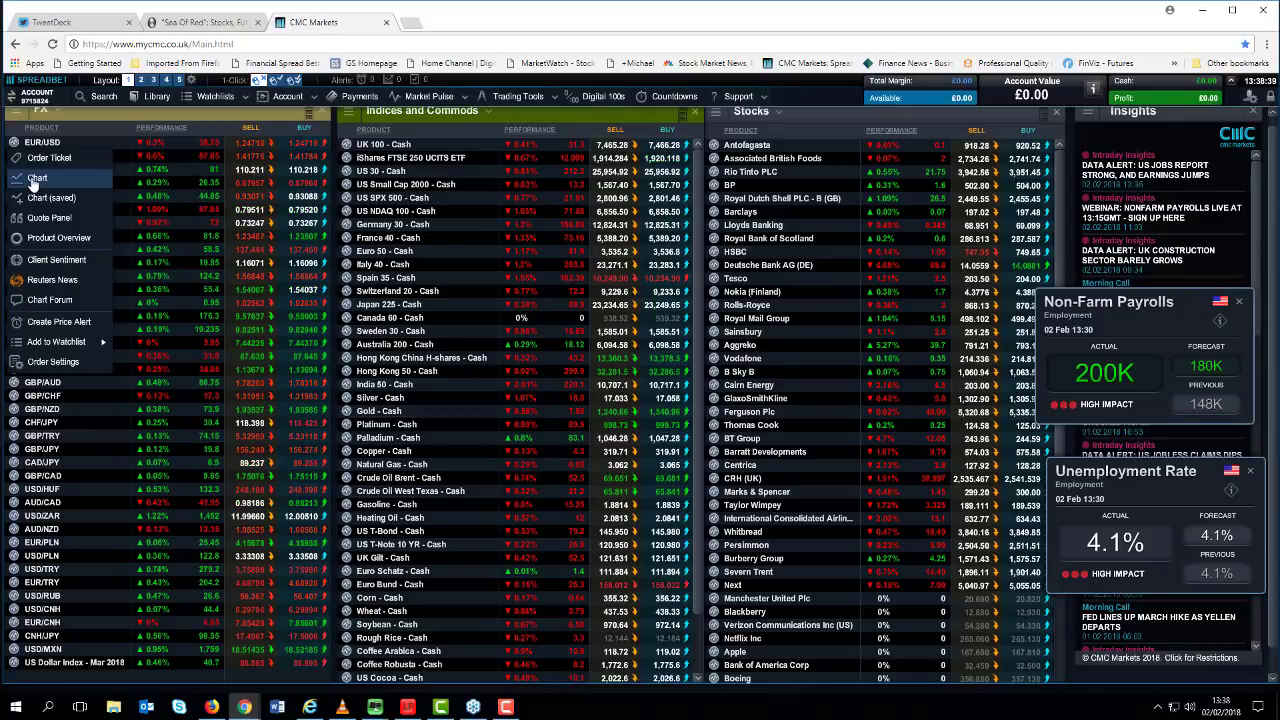
click(32, 180)
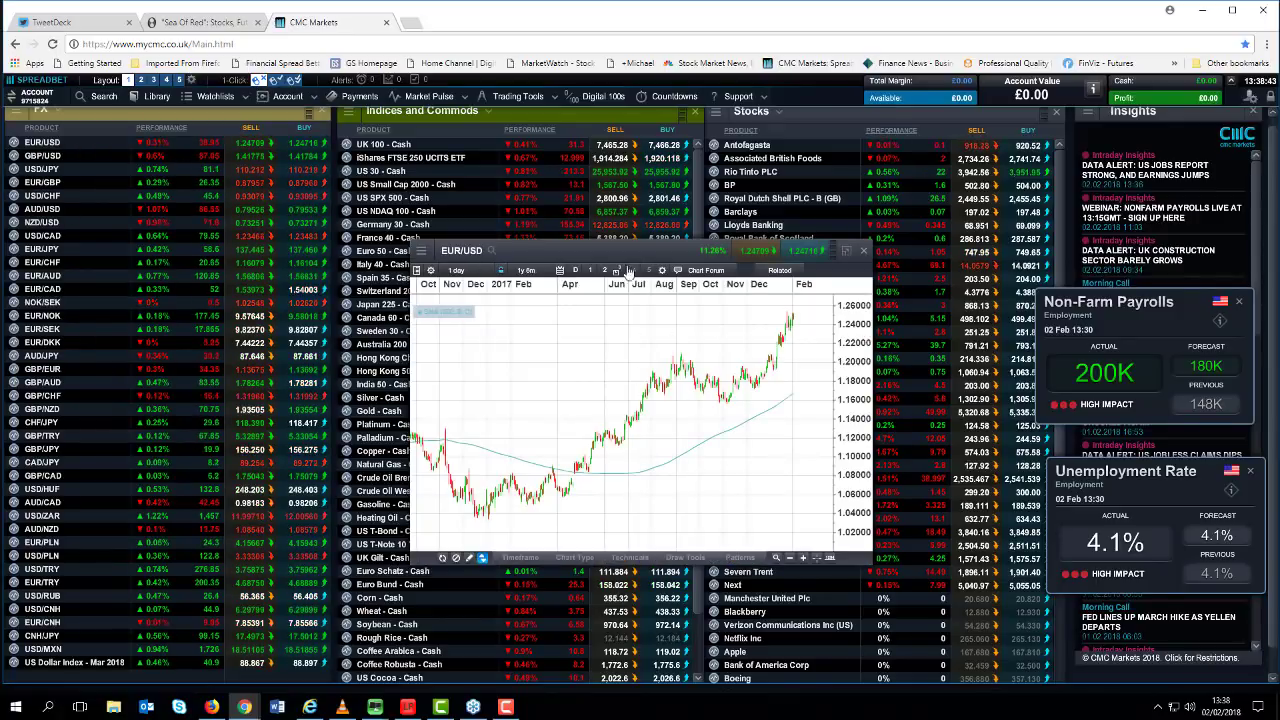
drag(596, 254, 506, 254)
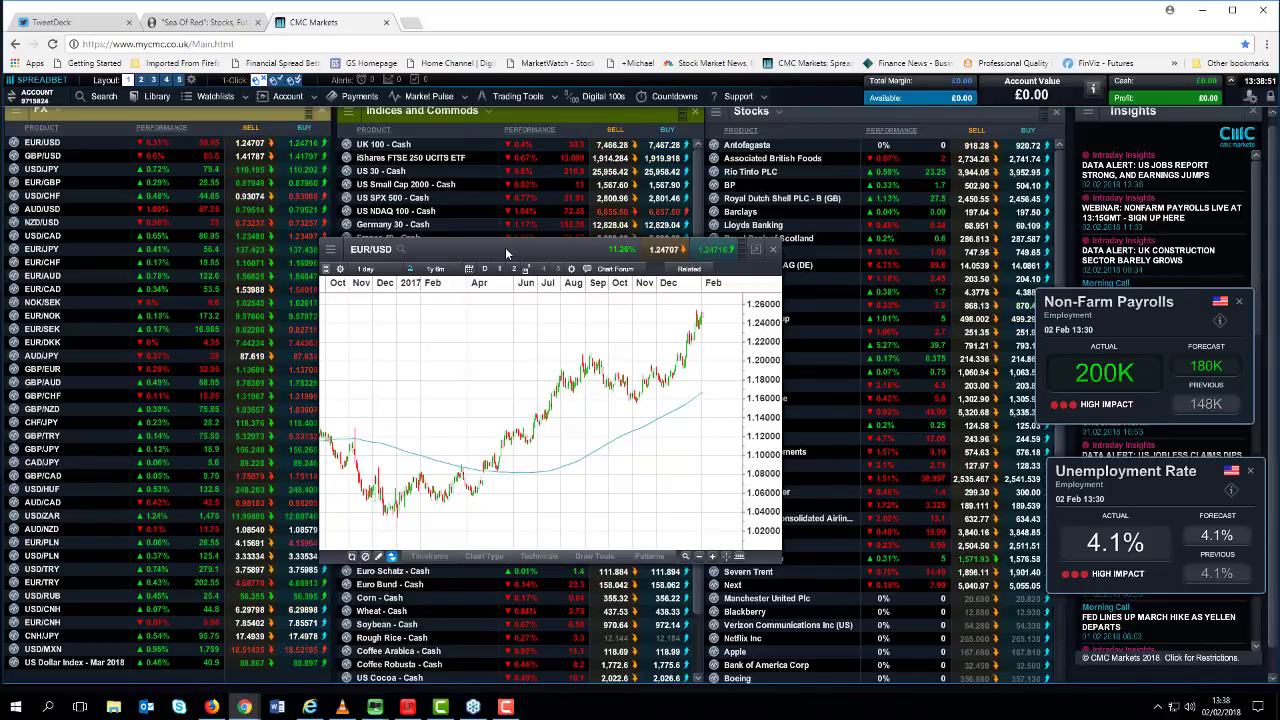
click(772, 250)
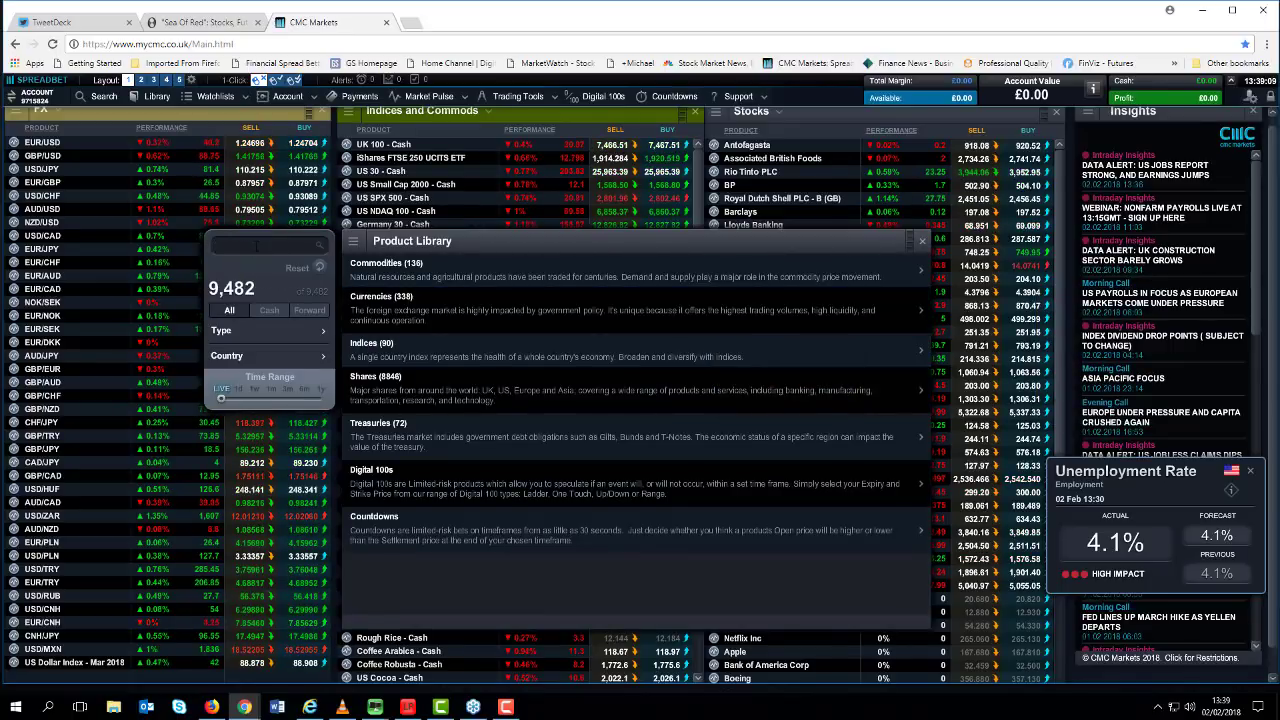
- Search the product library for aud/usd and open a chart of the AUD/USD spot pair
click(257, 246)
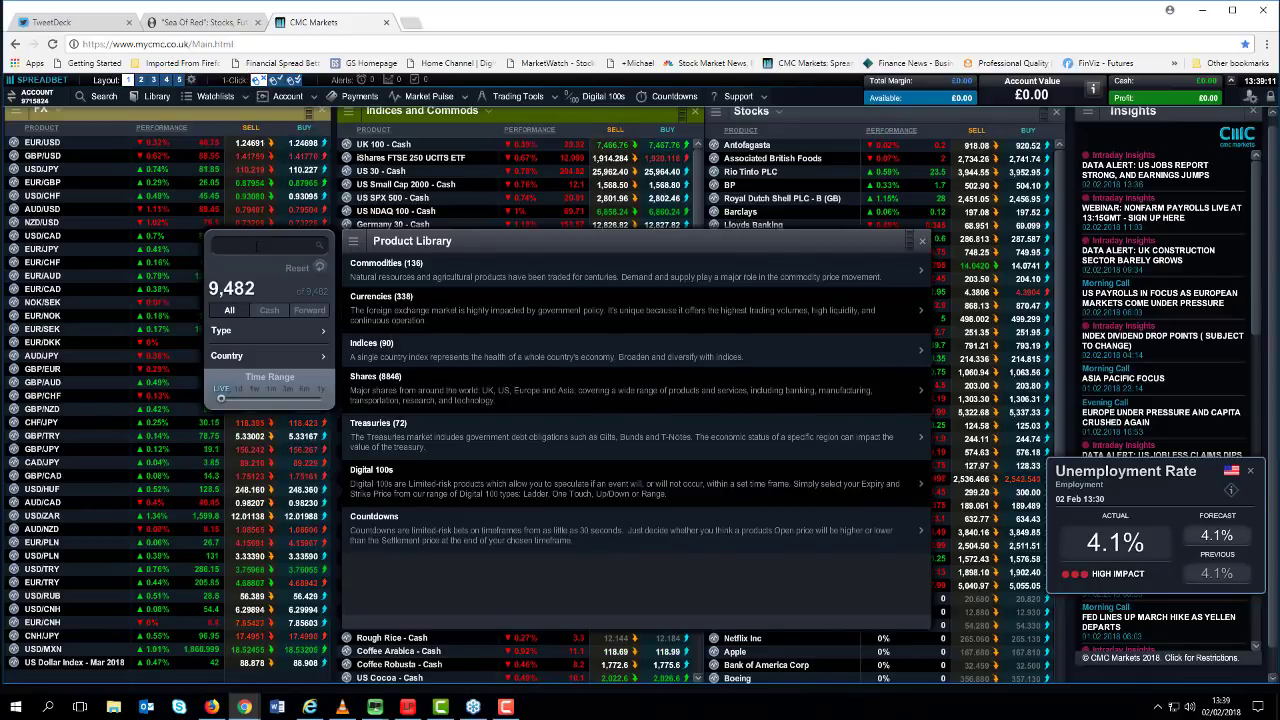
text(a)
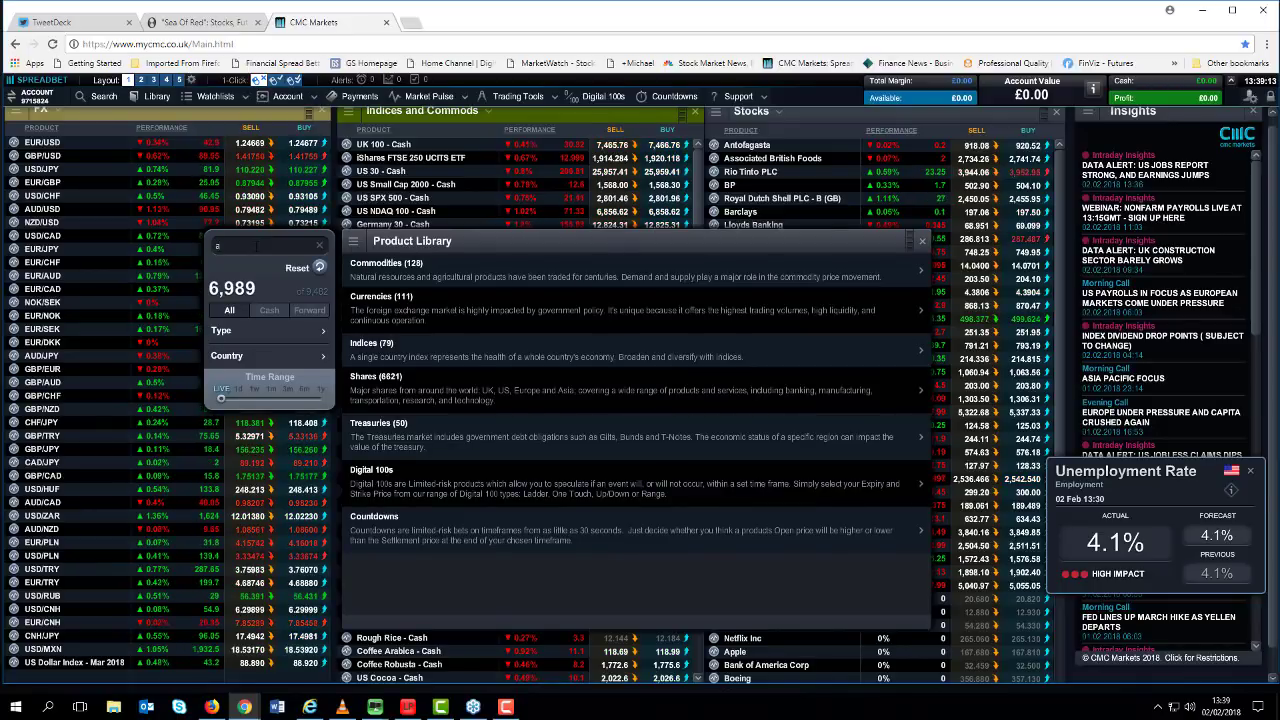
text(ud)
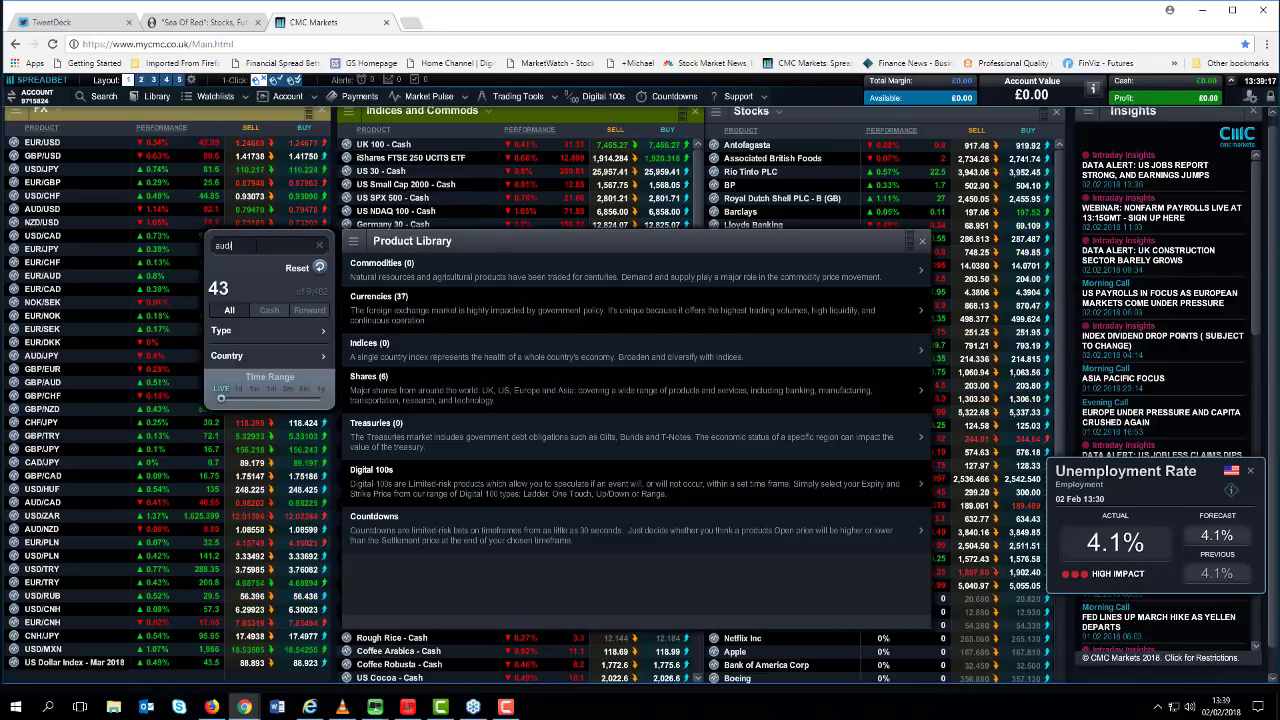
text(/usd)
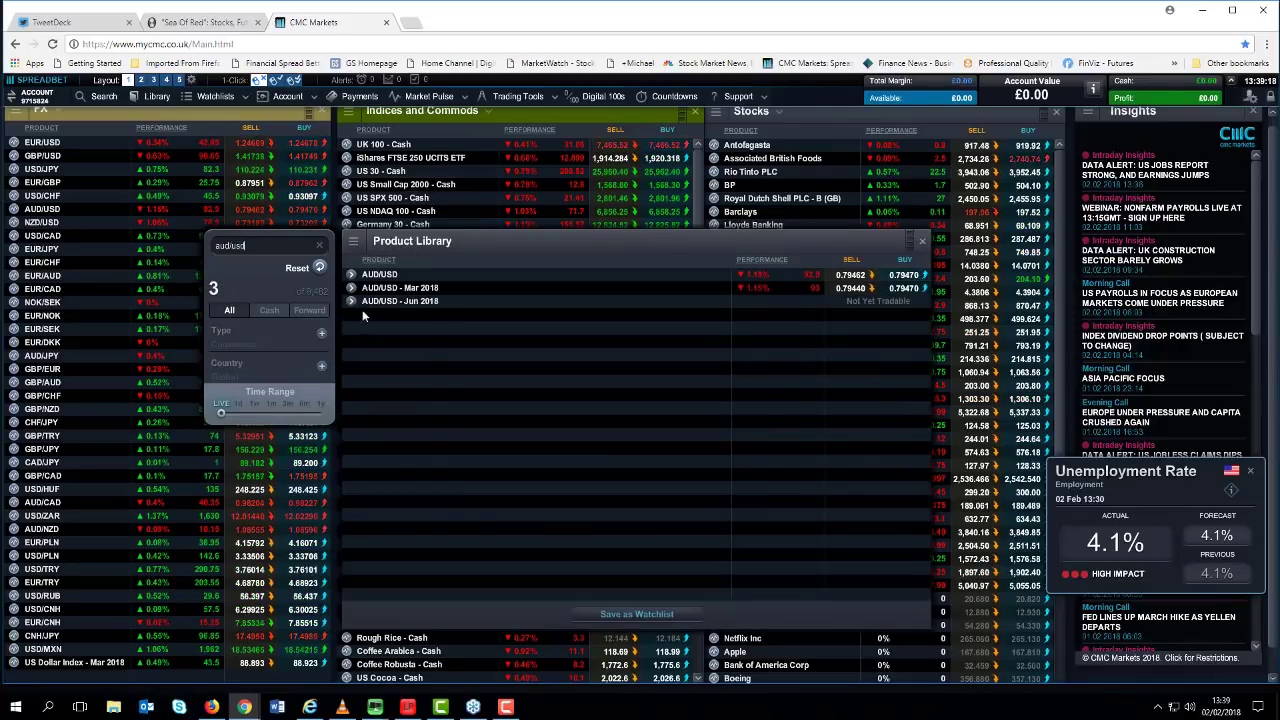
click(351, 275)
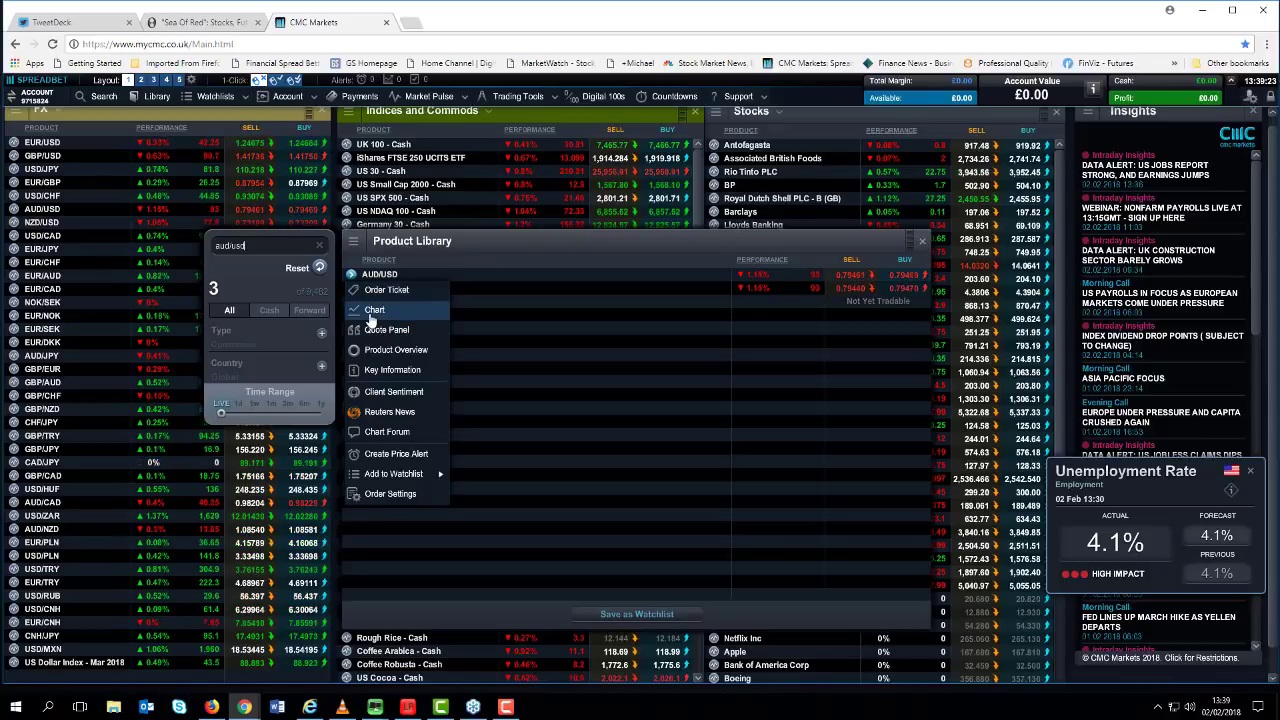
click(372, 311)
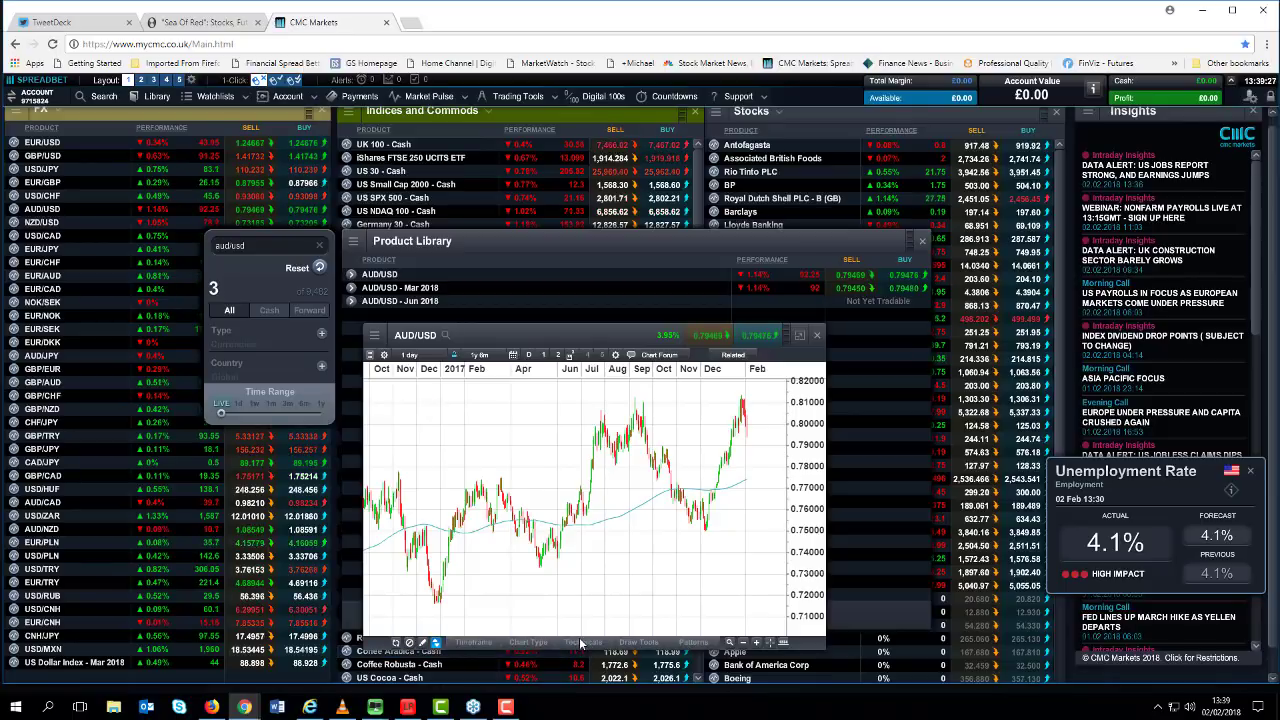
- Add a Slow Stochastic study with %K length 10 and slowing value 3 to the daily AUD/USD chart and collapse the study list
click(583, 642)
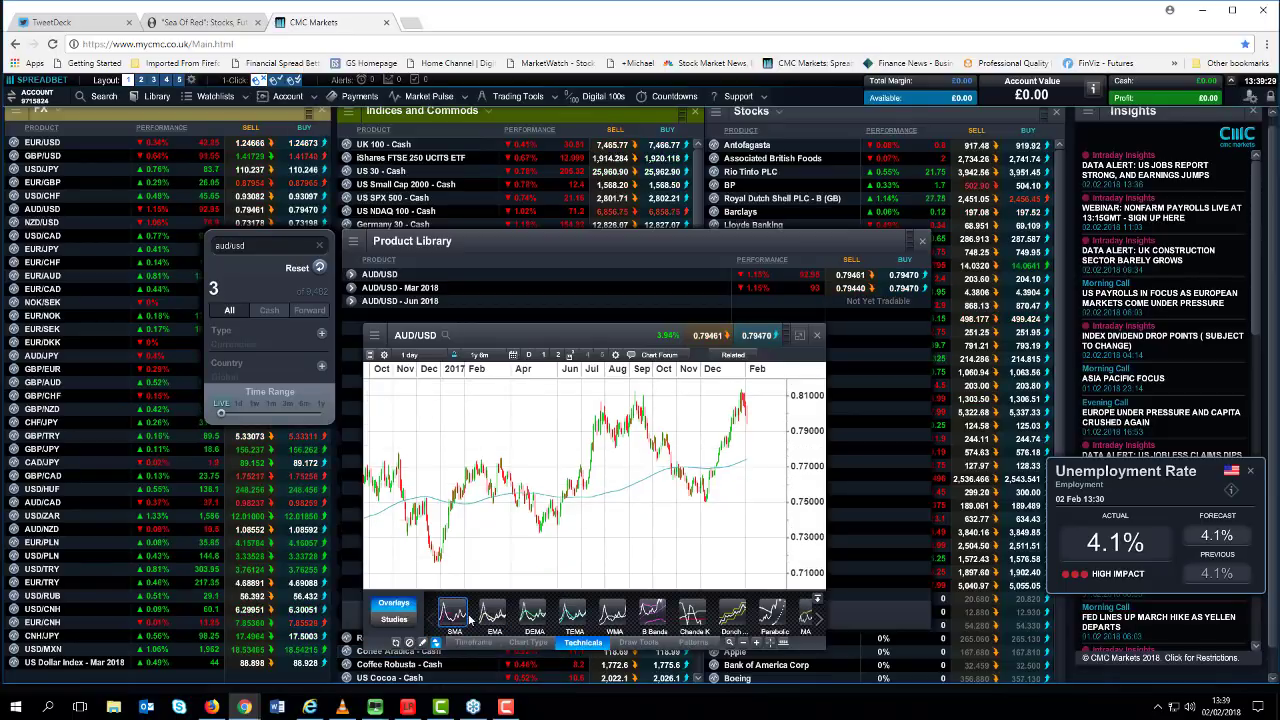
click(527, 642)
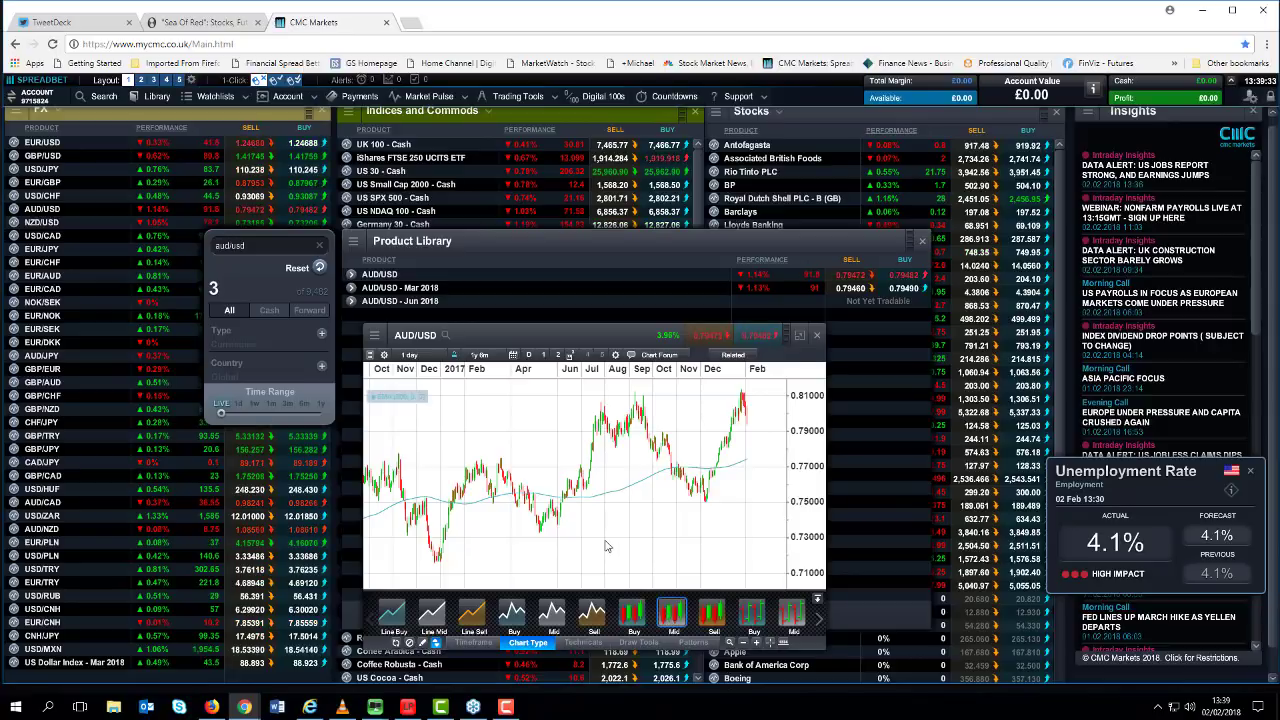
scroll(605, 540, up, 3)
click(583, 642)
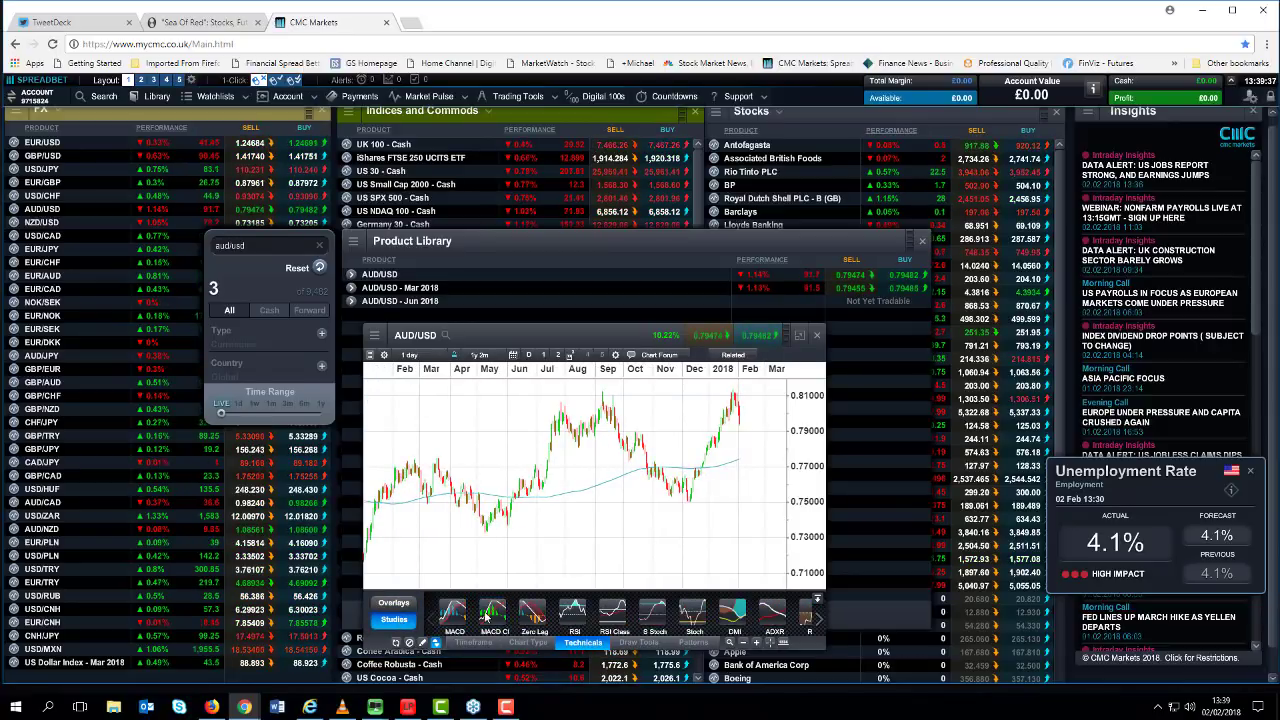
click(655, 612)
double_click(698, 478)
text(6)
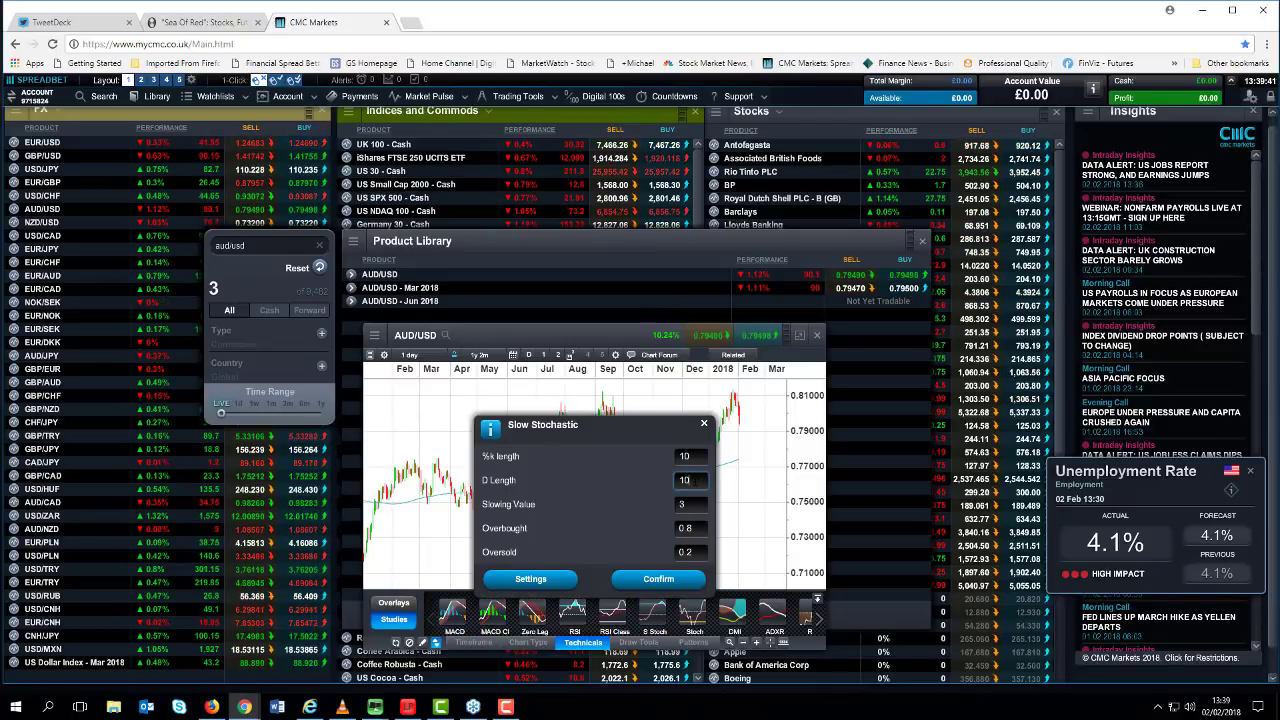
click(657, 578)
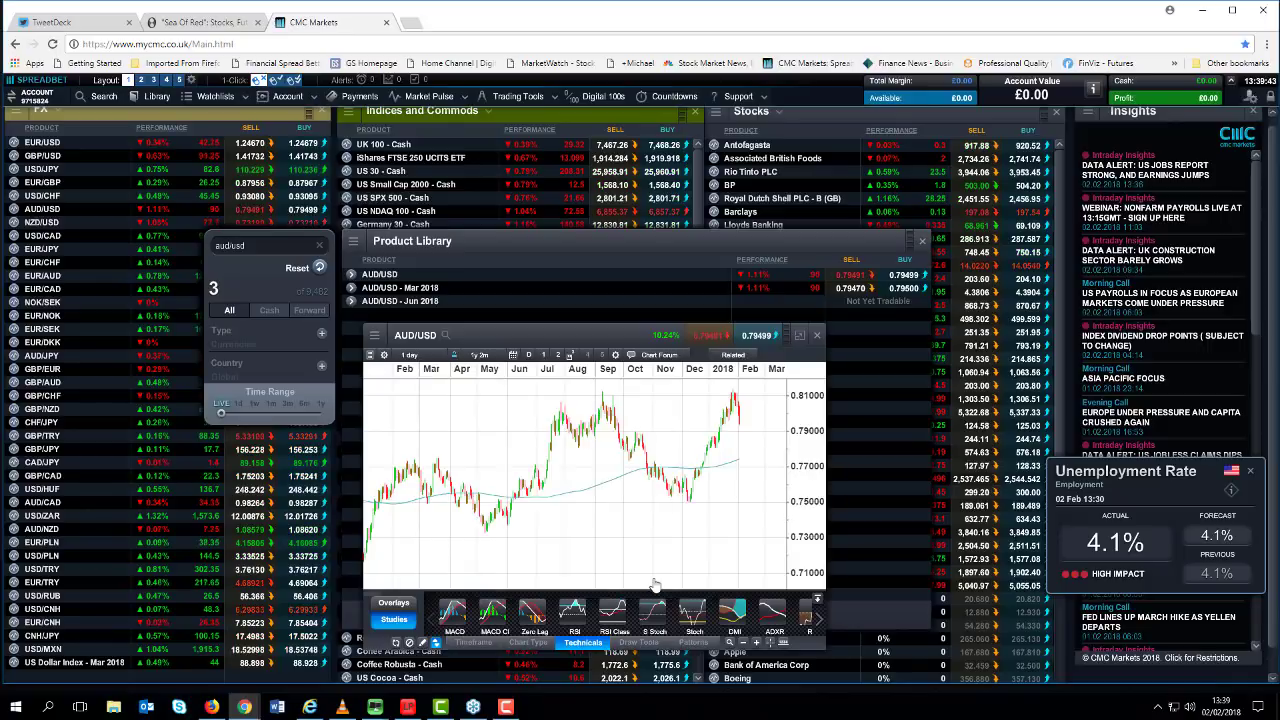
click(817, 599)
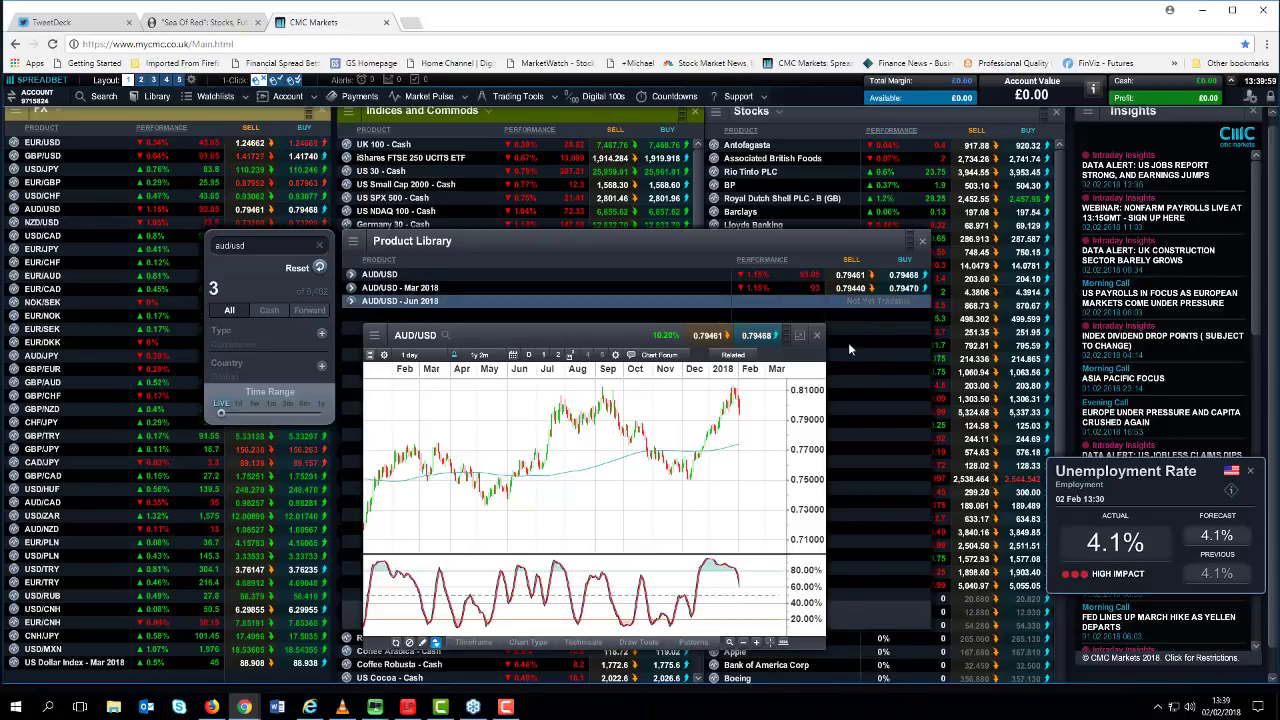
- Dismiss the Unemployment Rate pop-up and close the AUD/USD chart and the product library
click(1252, 472)
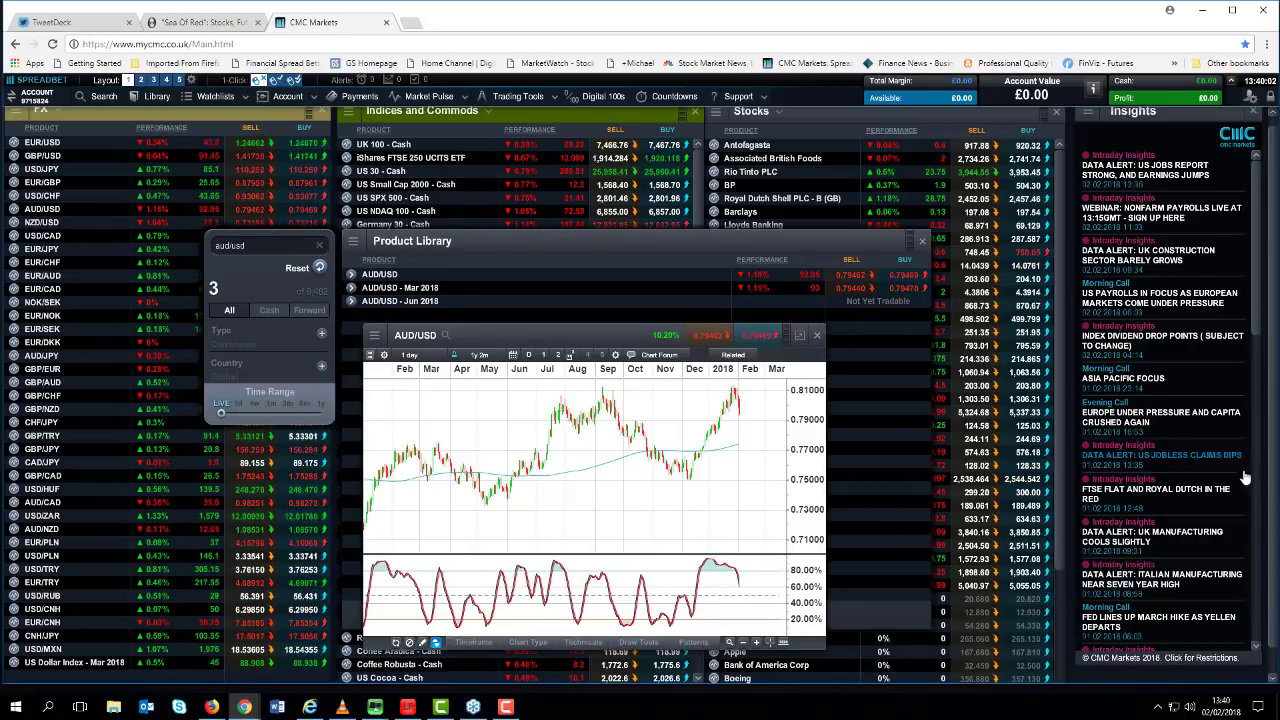
click(817, 337)
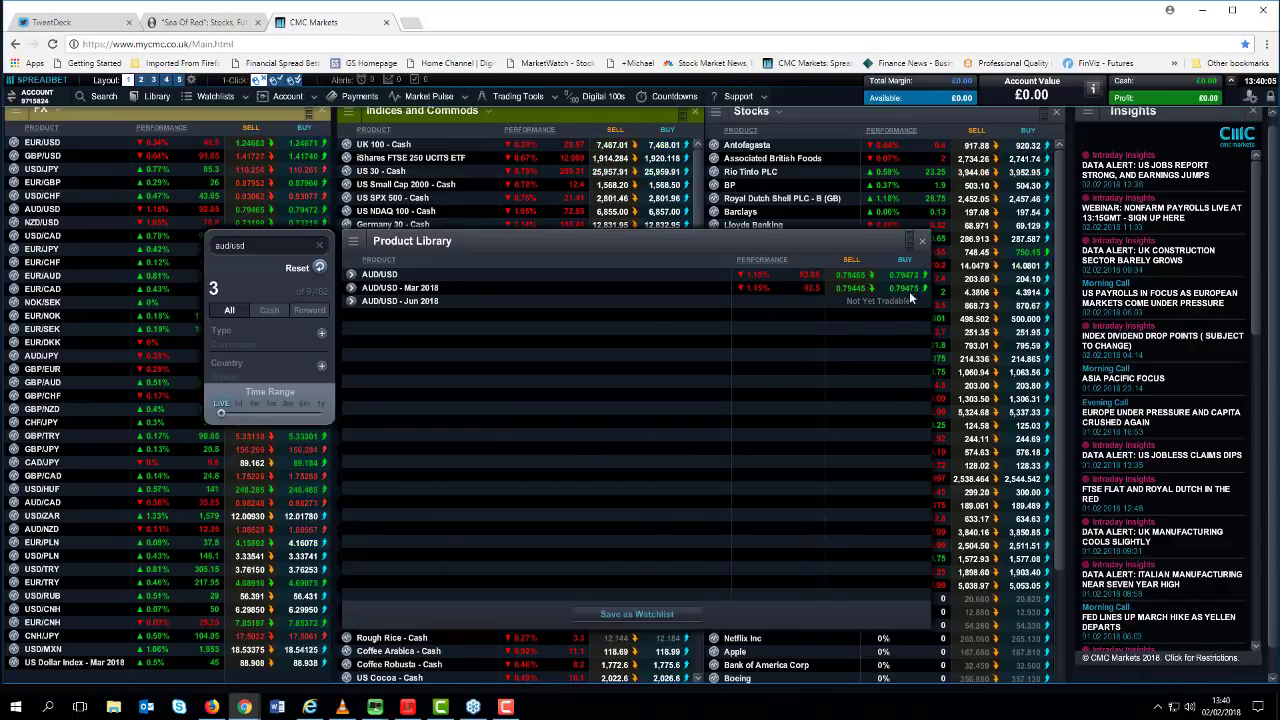
click(925, 245)
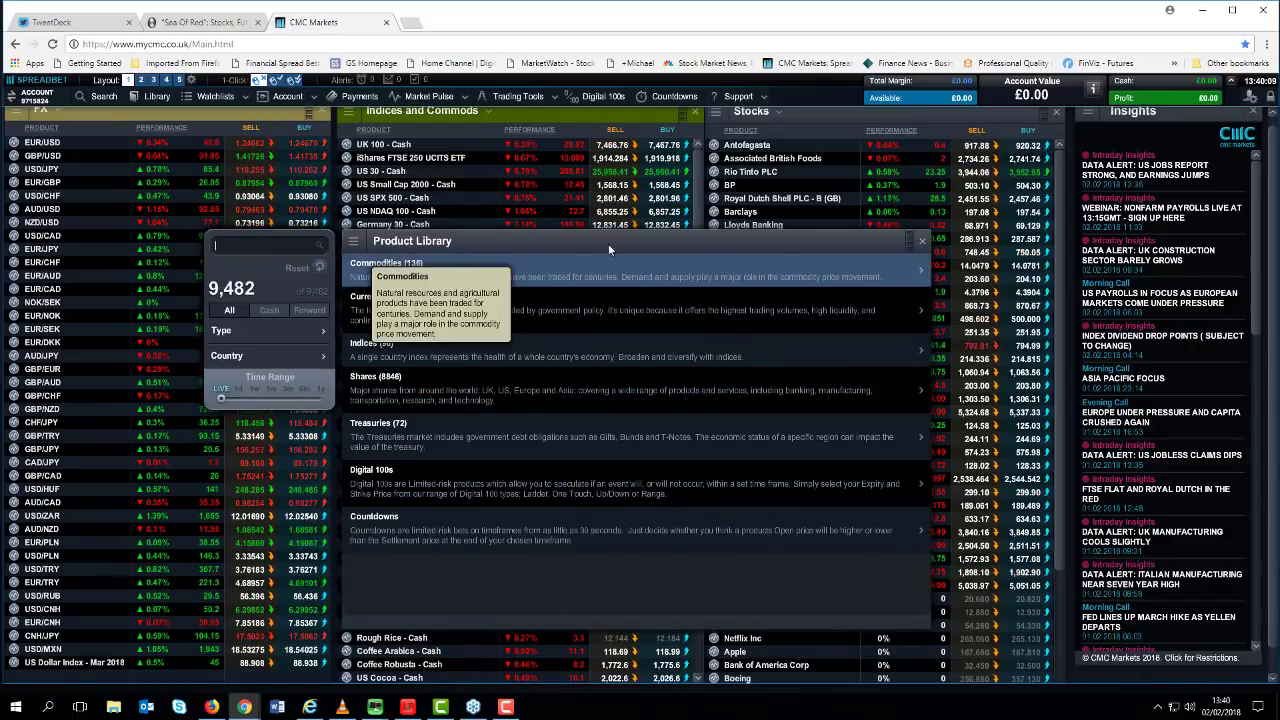
click(277, 244)
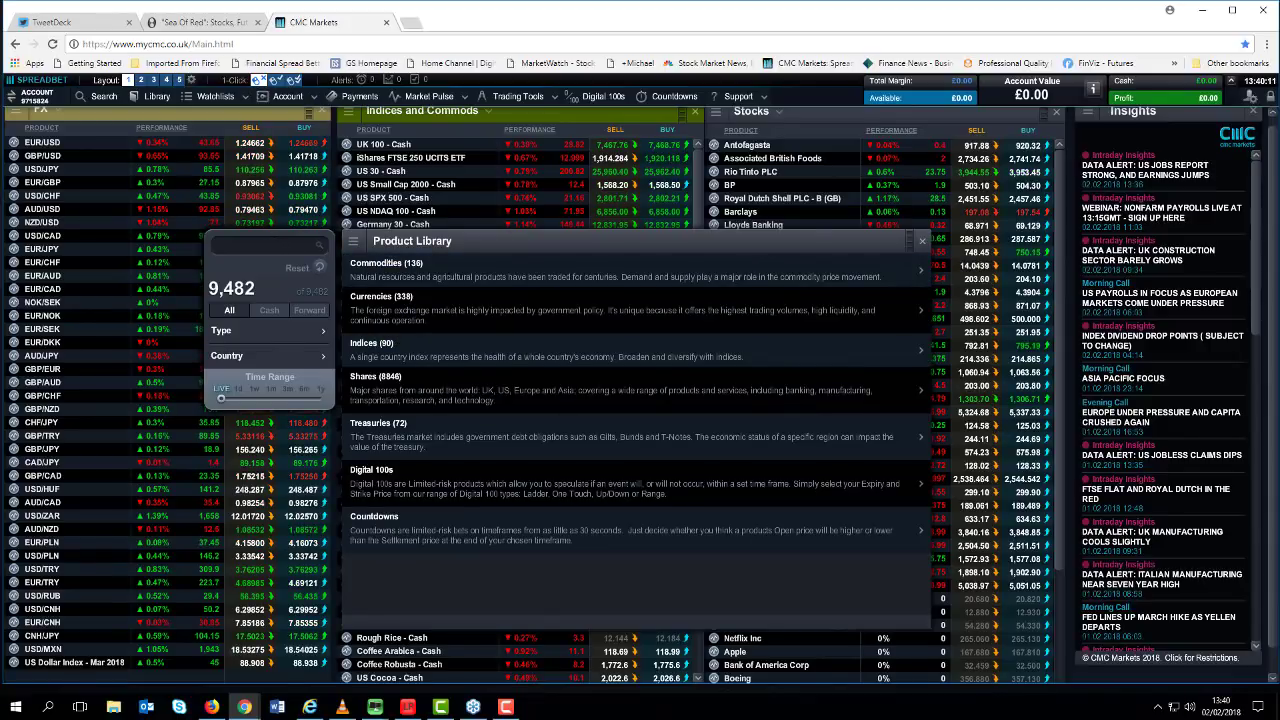
click(922, 241)
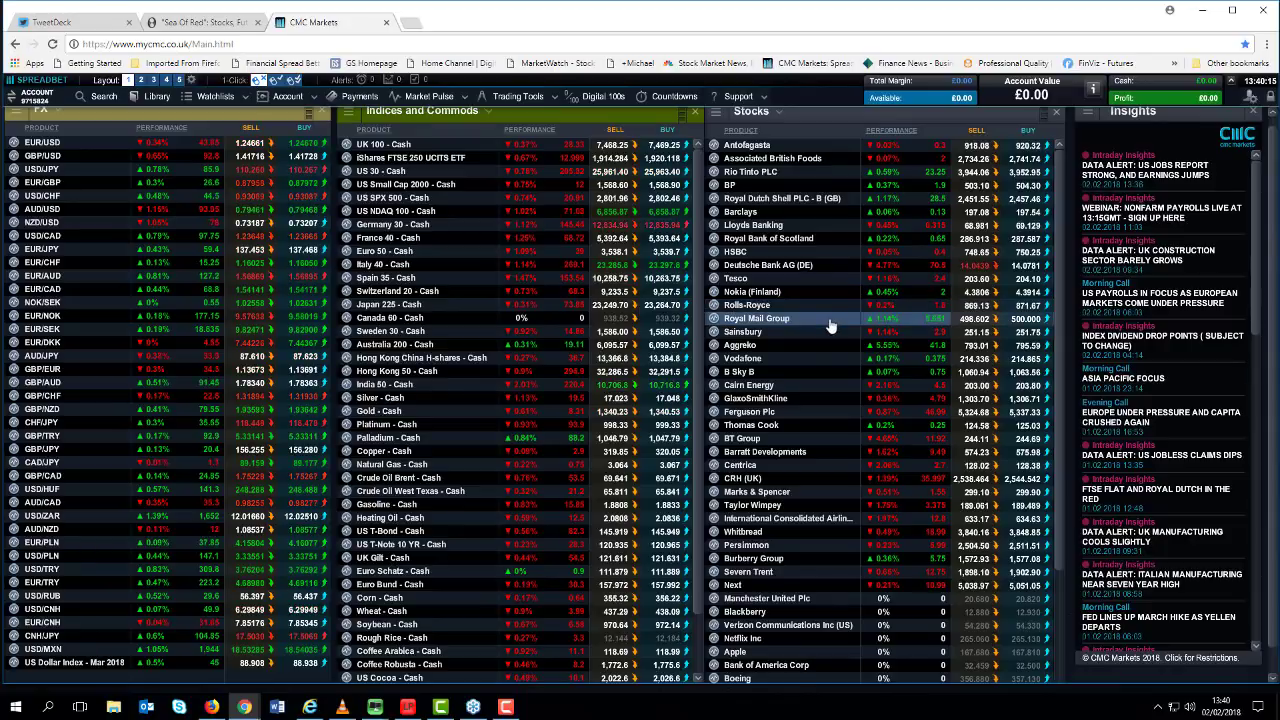
scroll(830, 325, down, 3)
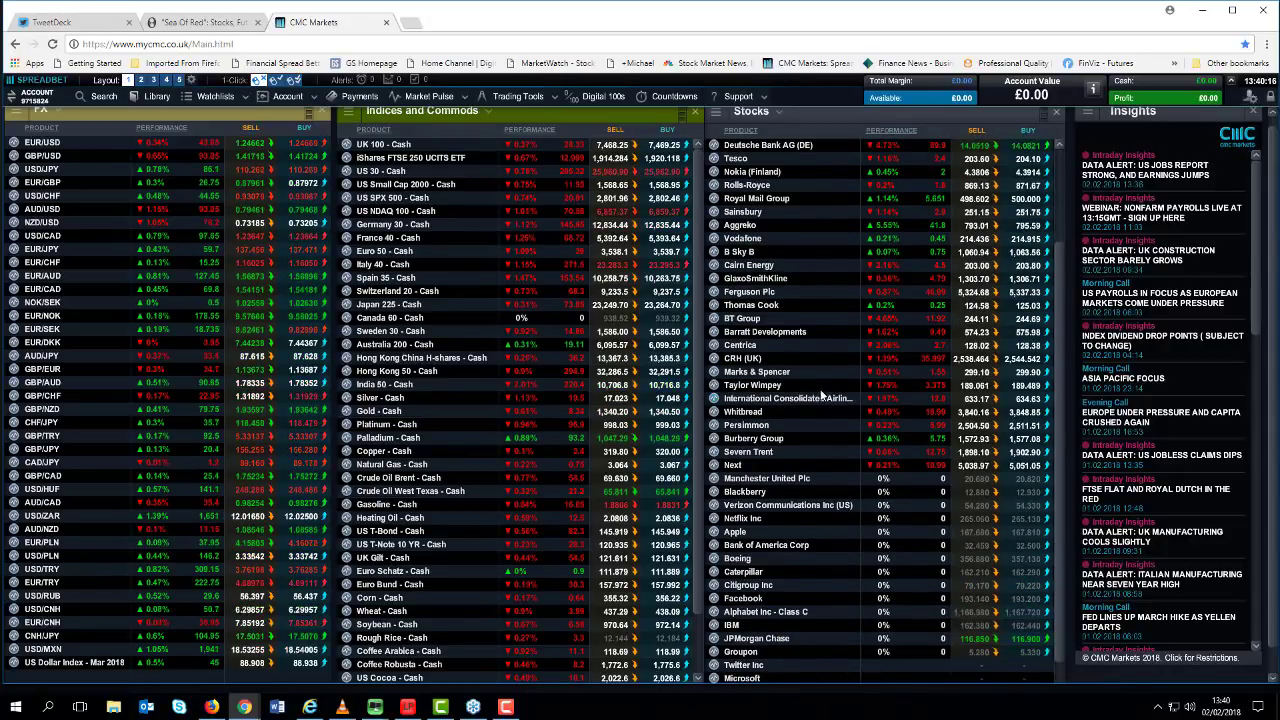
scroll(748, 358, up, 3)
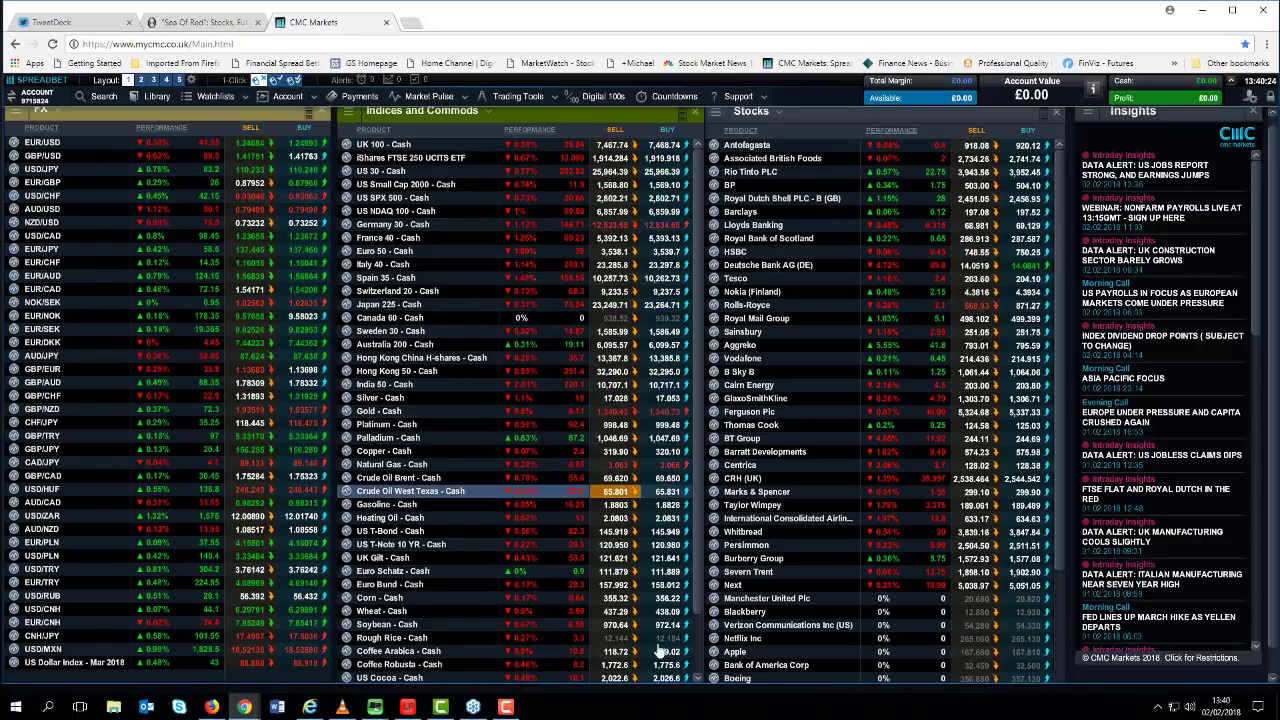
click(13, 304)
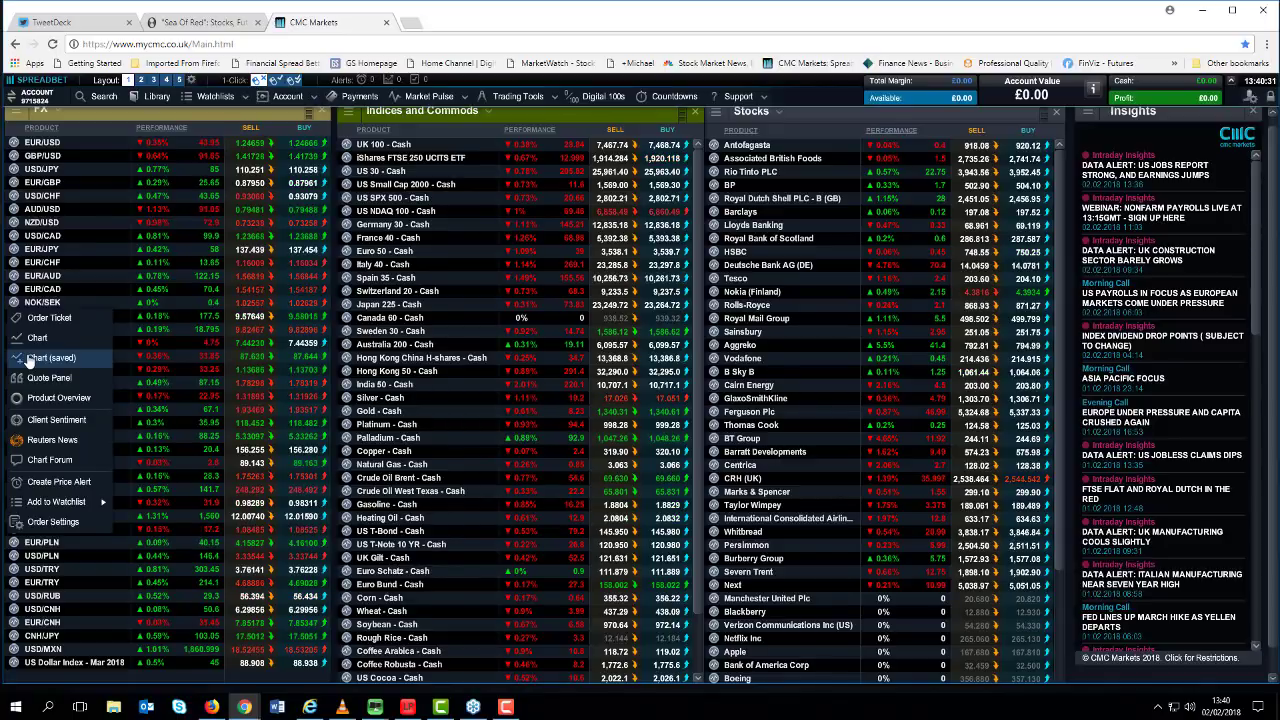
click(238, 116)
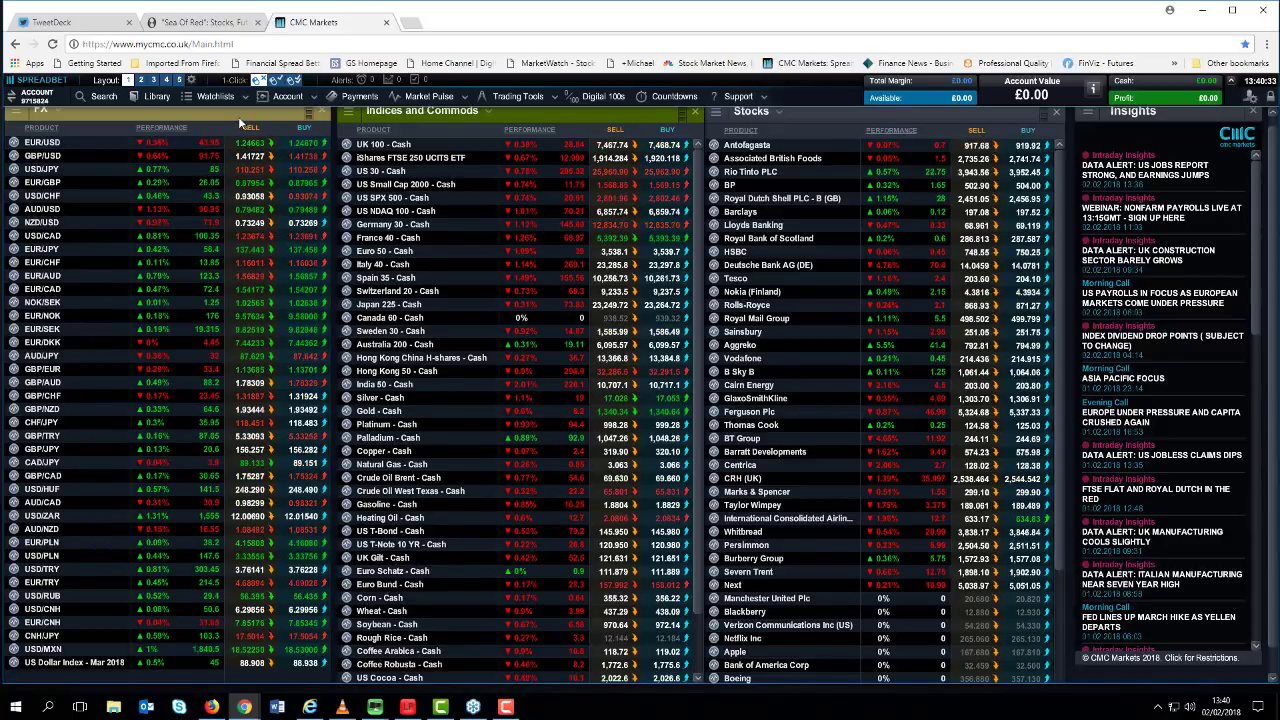
- Search the product library for chf/jpy
click(160, 98)
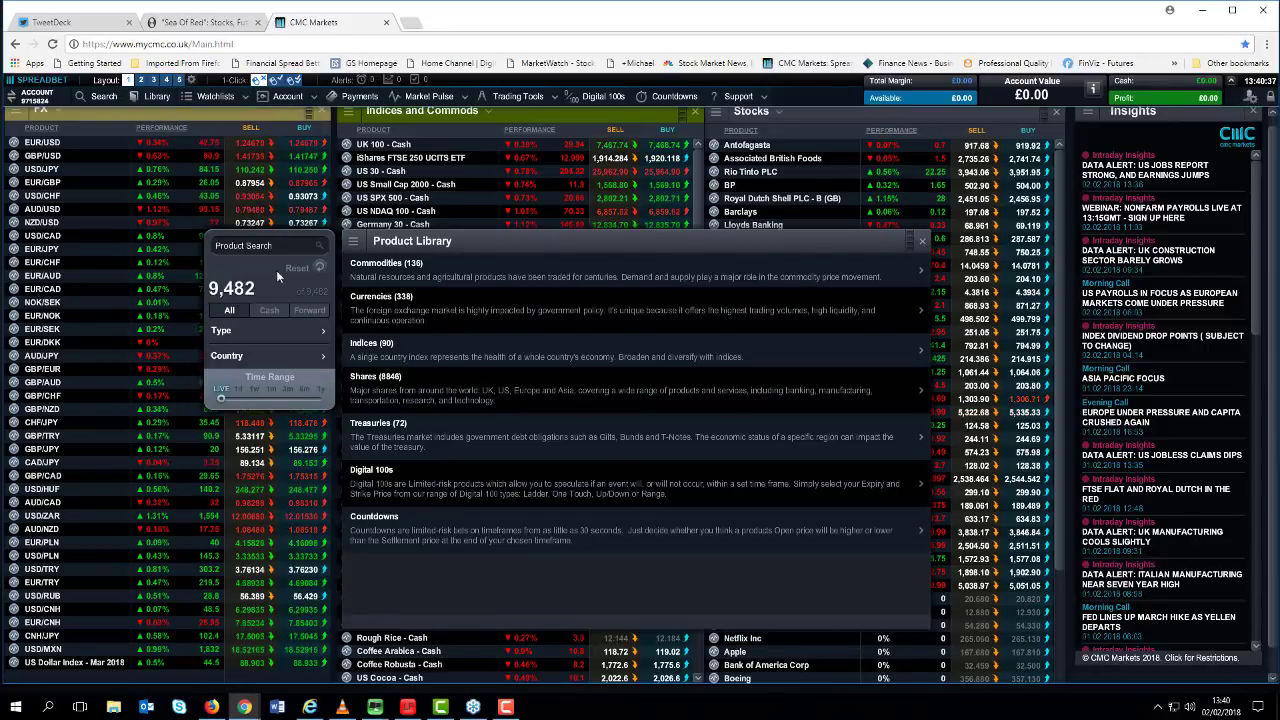
click(255, 244)
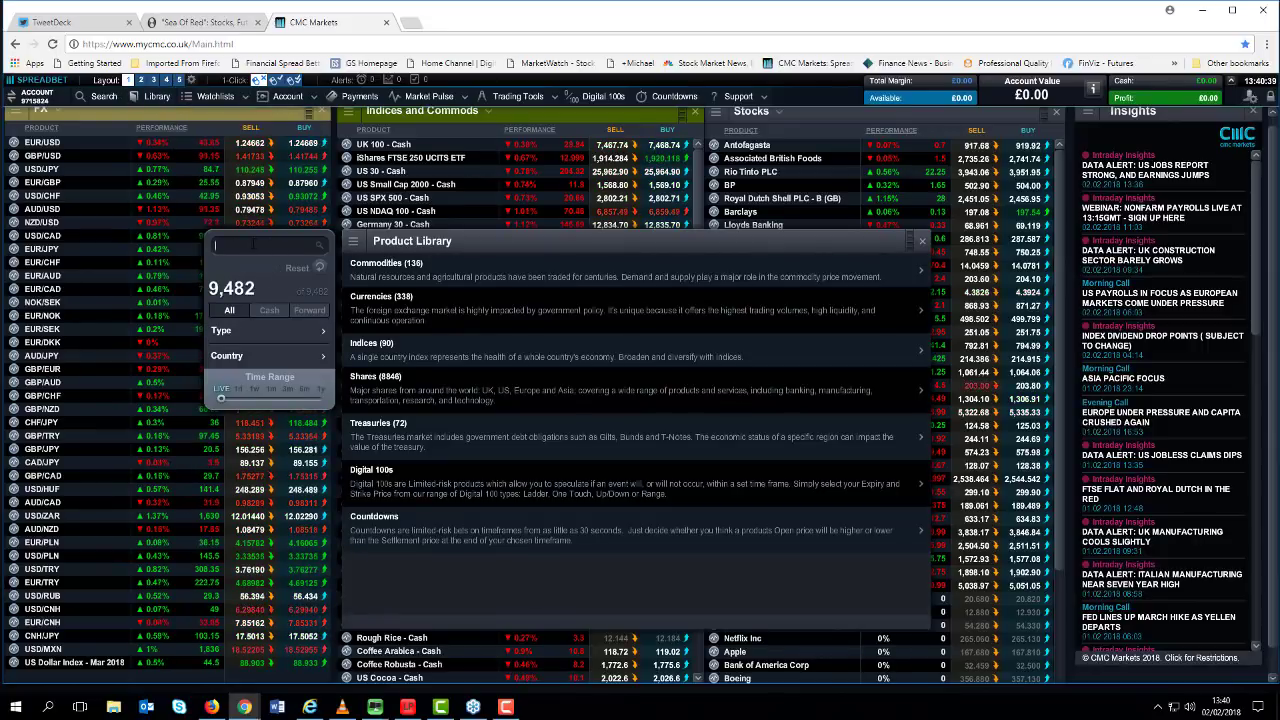
text(ch)
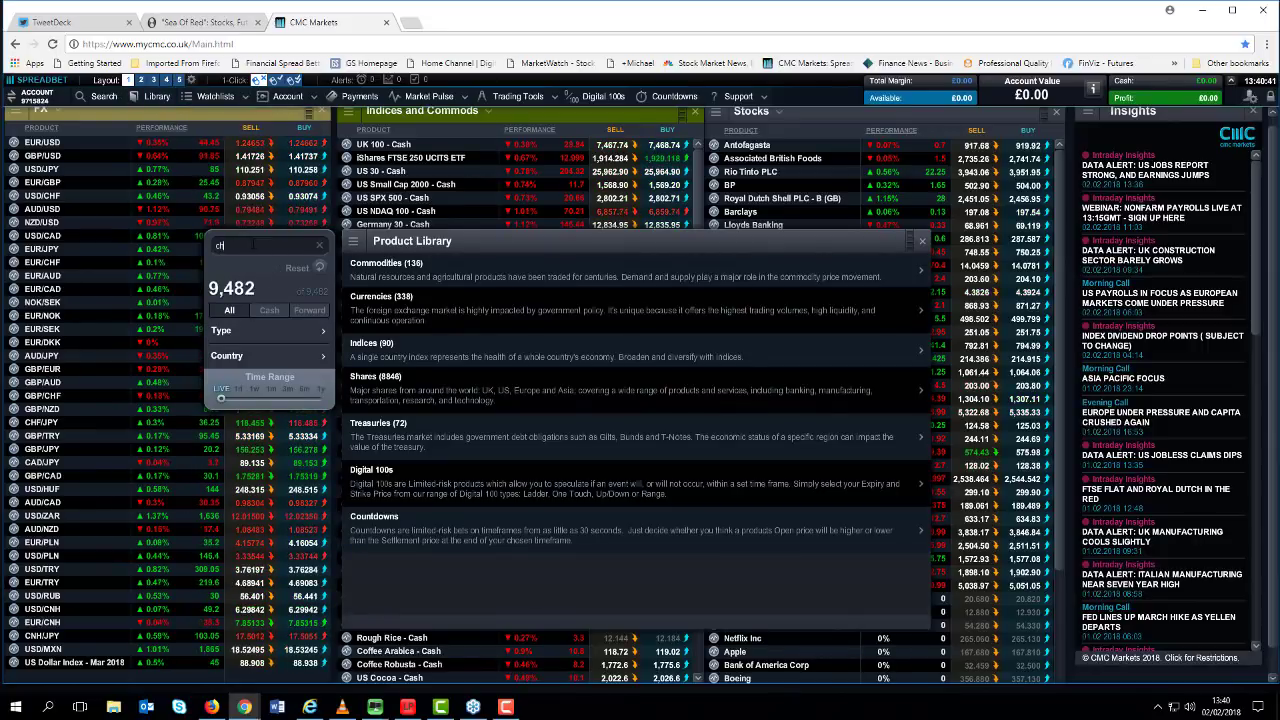
text(fjpy)
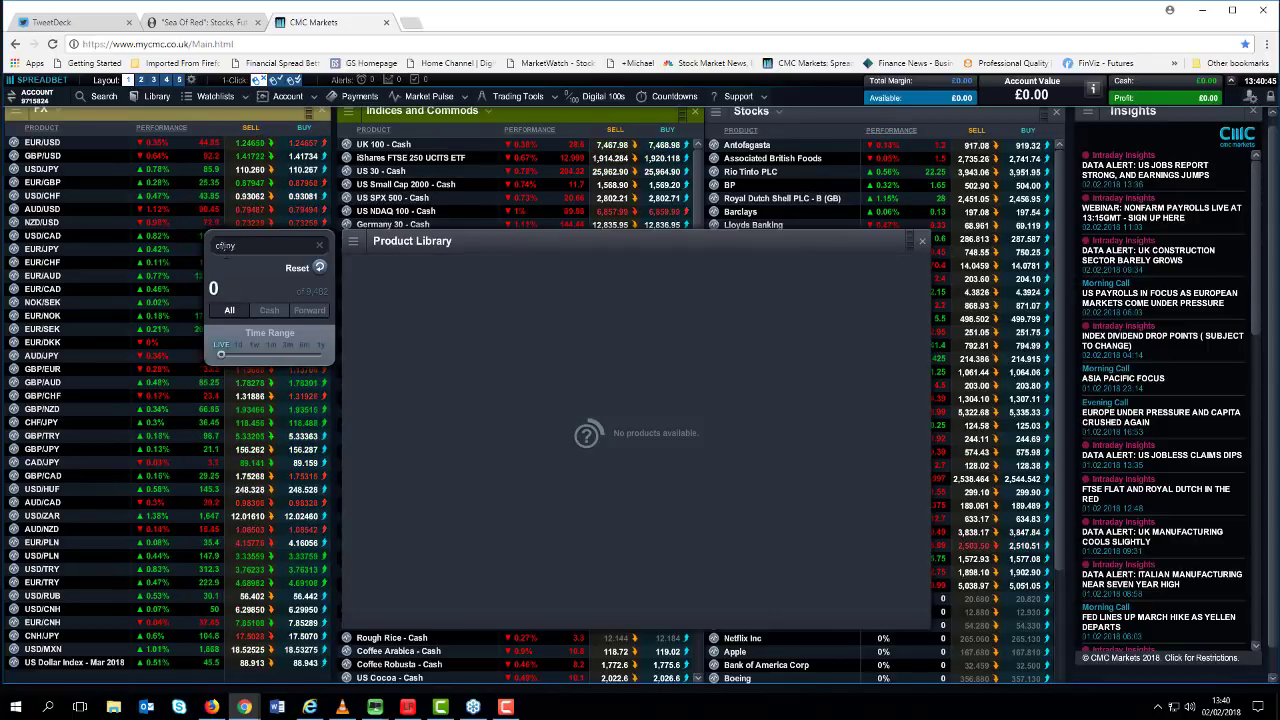
key(Left)
key(Left)
key(Left)
text(/)
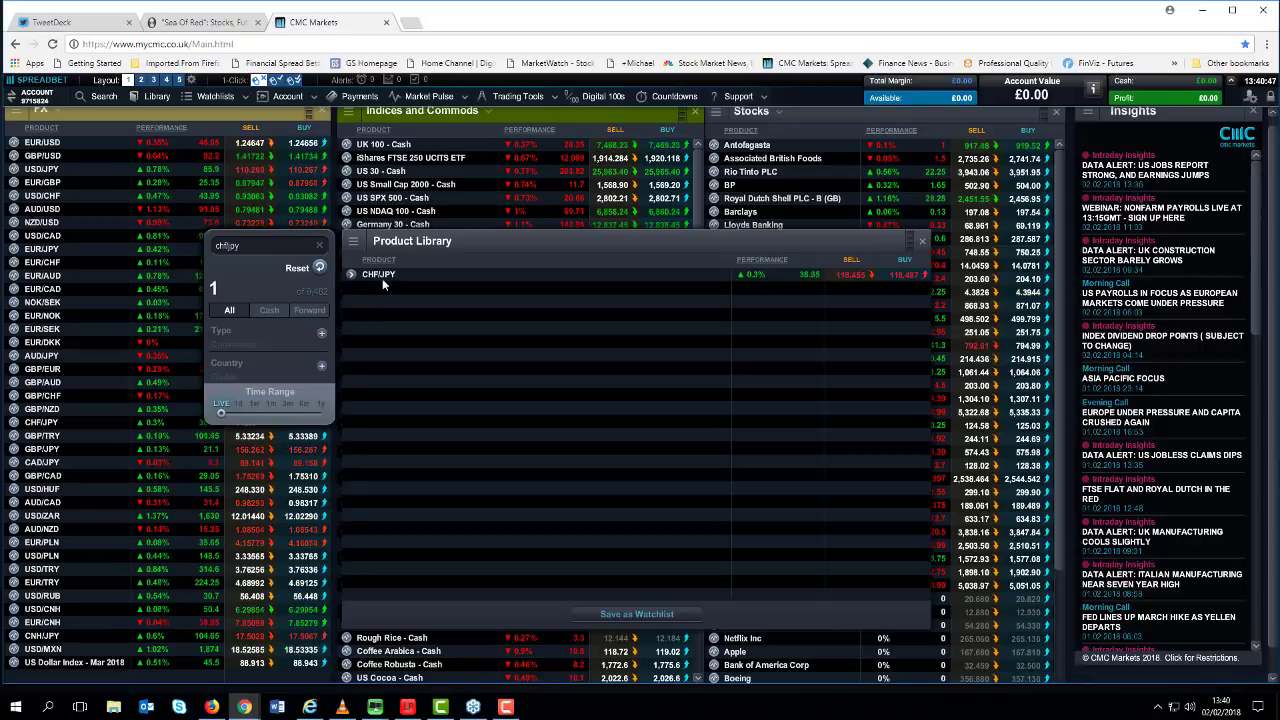
- Add CHF/JPY to the FX watchlist, search the product library for nzd/jpy and add NZD/JPY as well, and close the library
drag(383, 279, 92, 358)
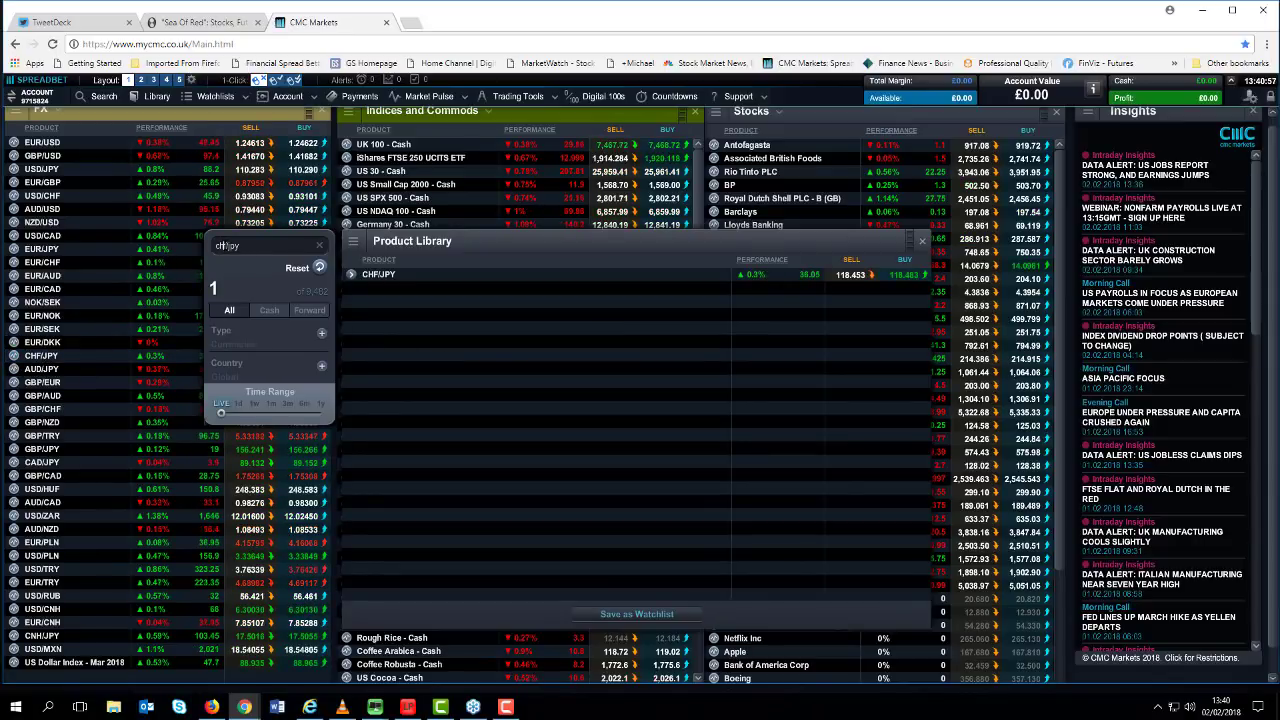
key(BackSpace)
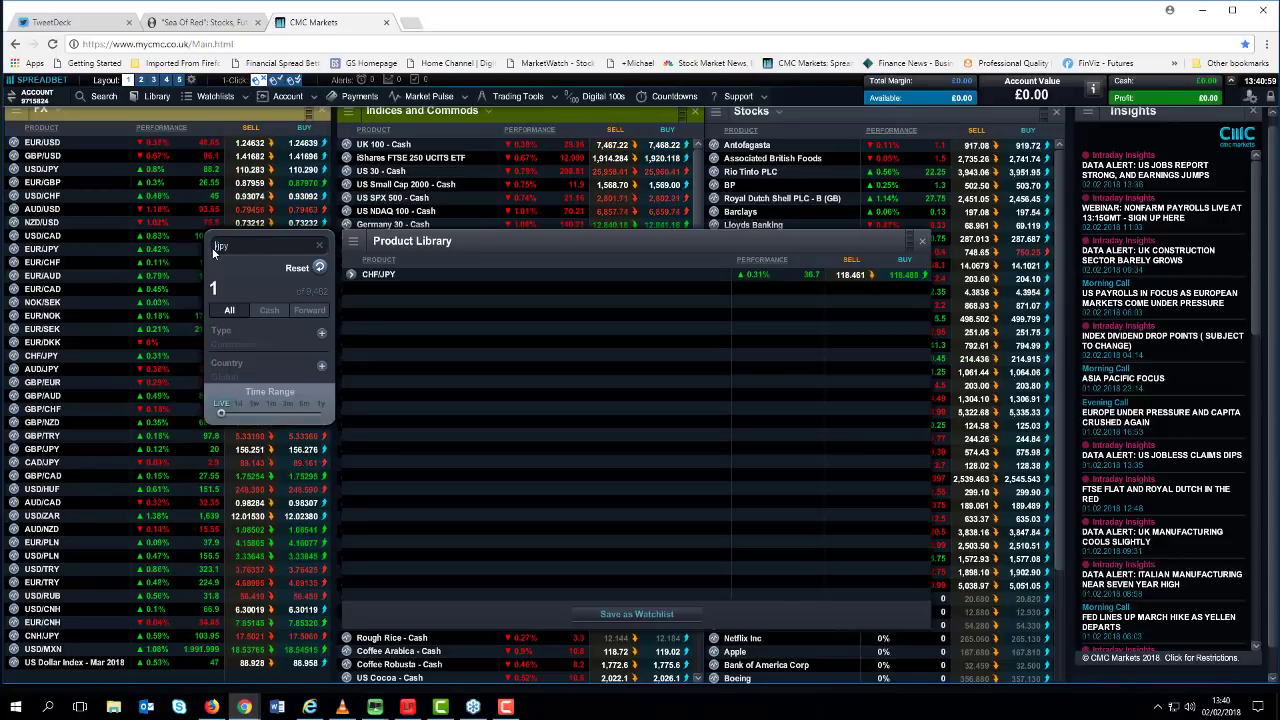
text(nzd)
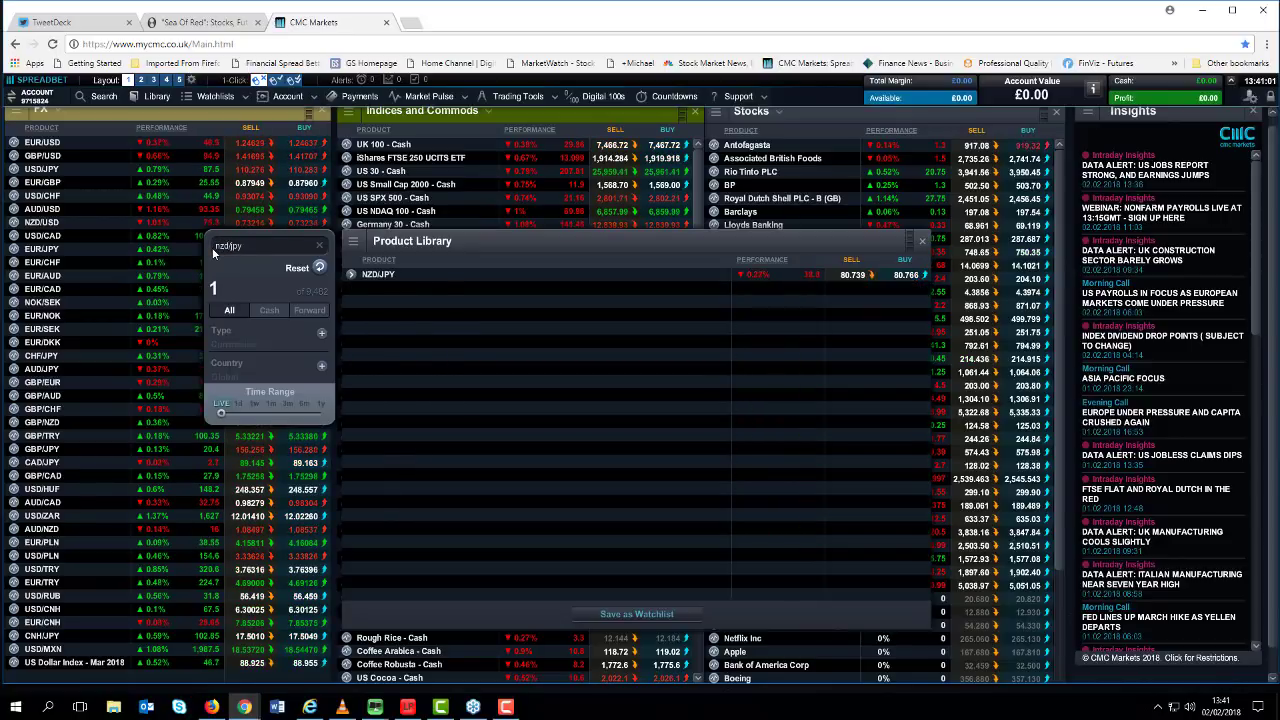
drag(377, 277, 92, 365)
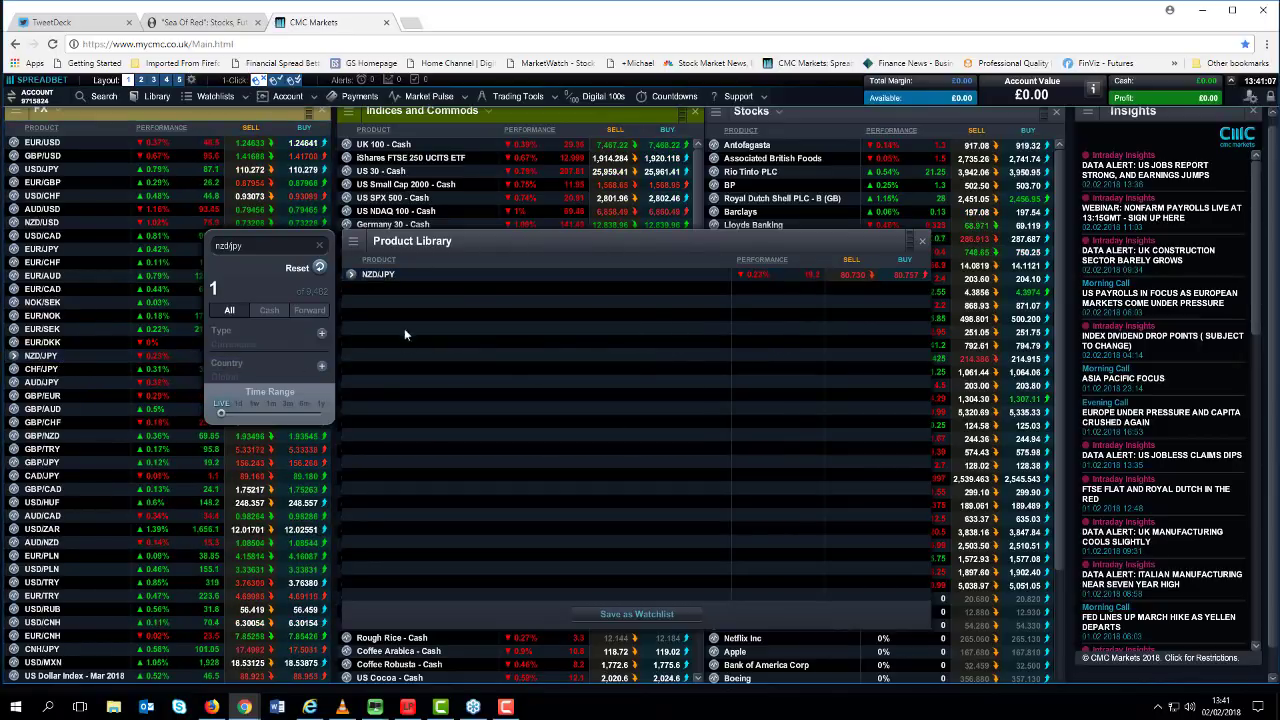
click(319, 269)
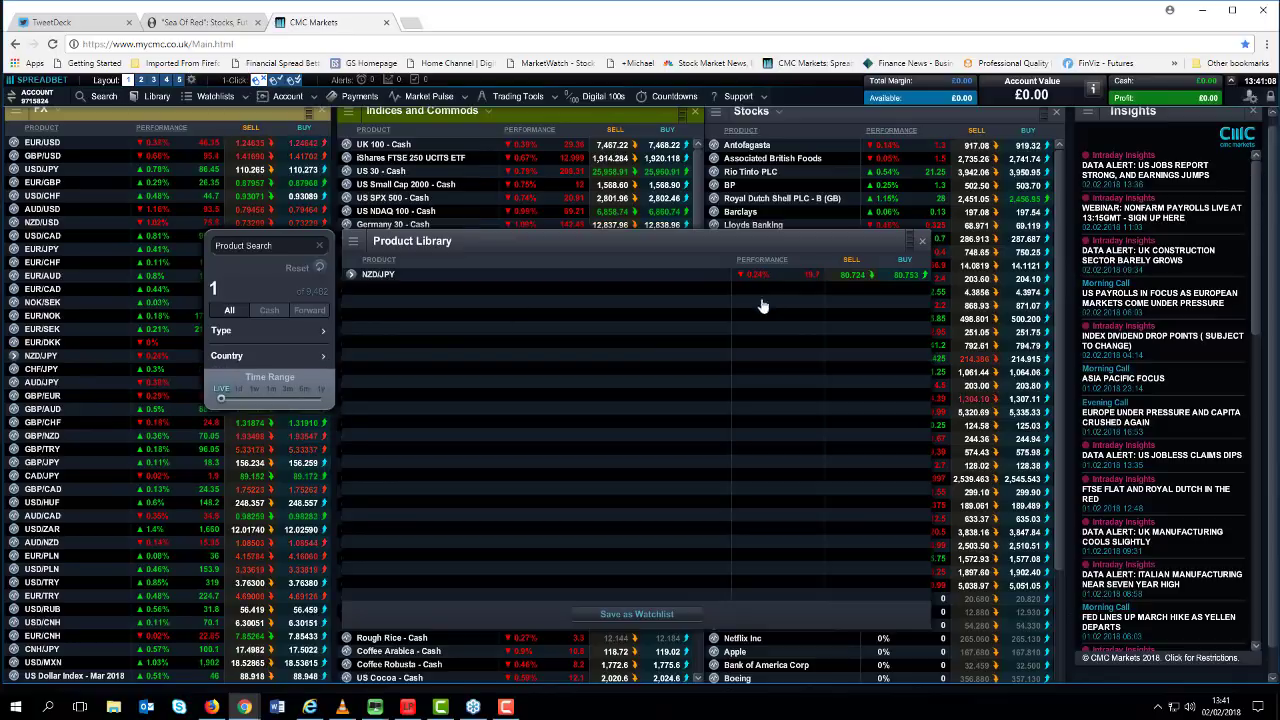
click(922, 242)
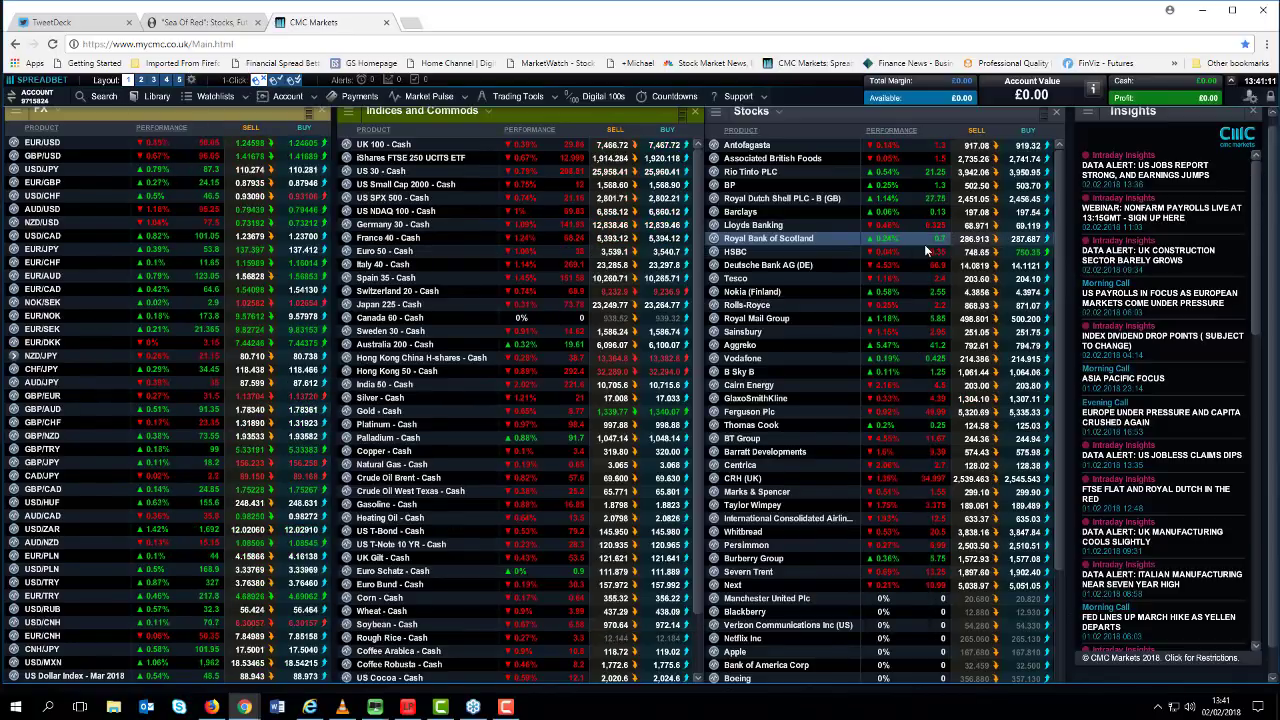
- Open a chart of NZD/JPY from the FX watchlist and add a Slow Stochastic study to it
click(12, 358)
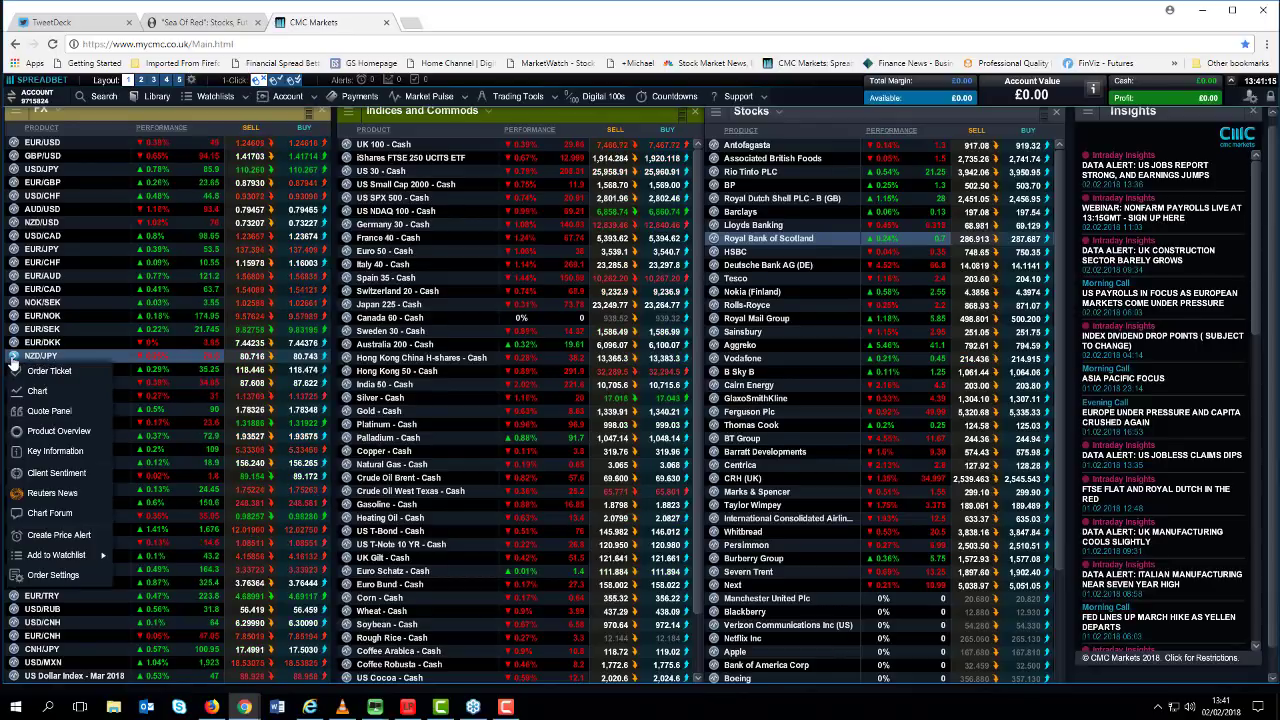
click(36, 392)
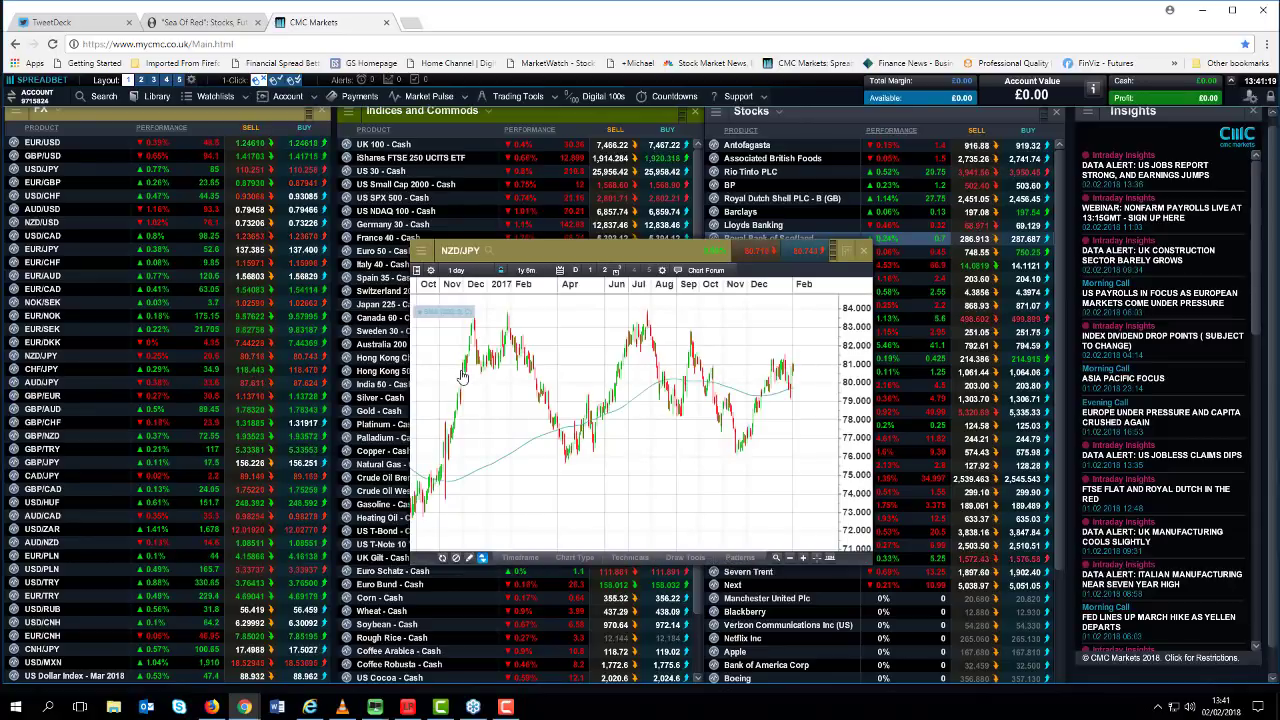
click(640, 558)
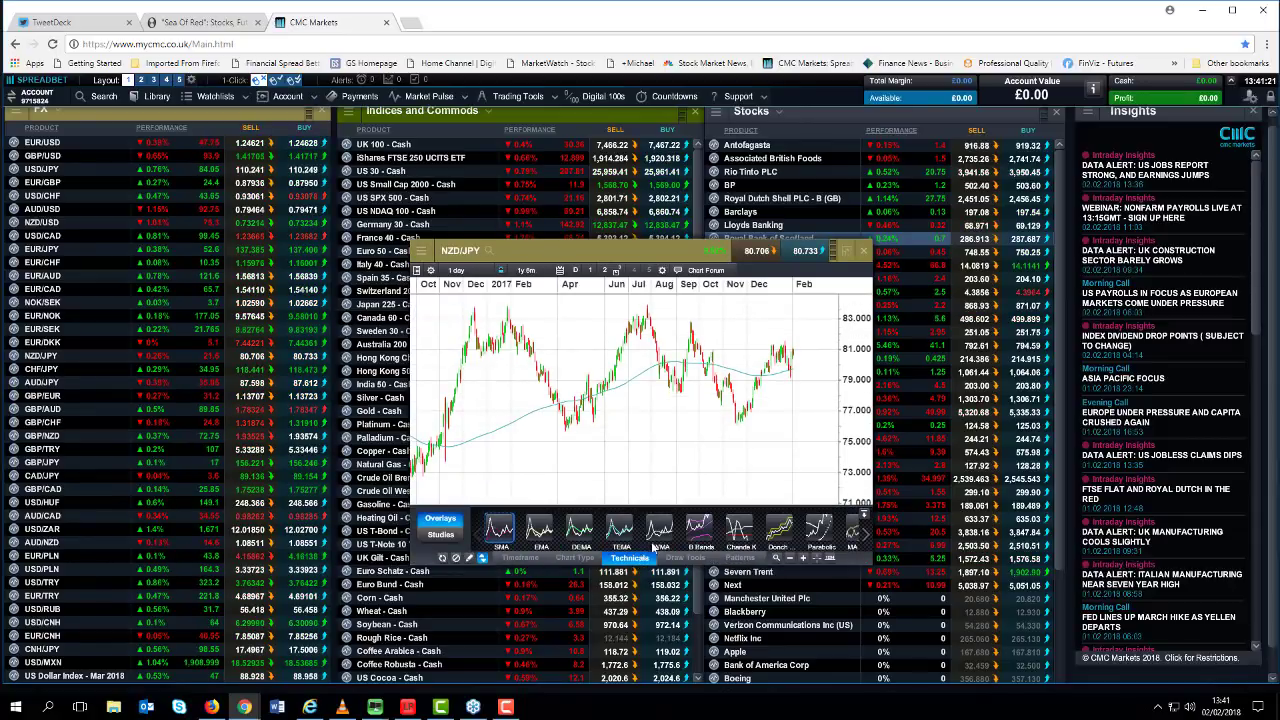
click(442, 536)
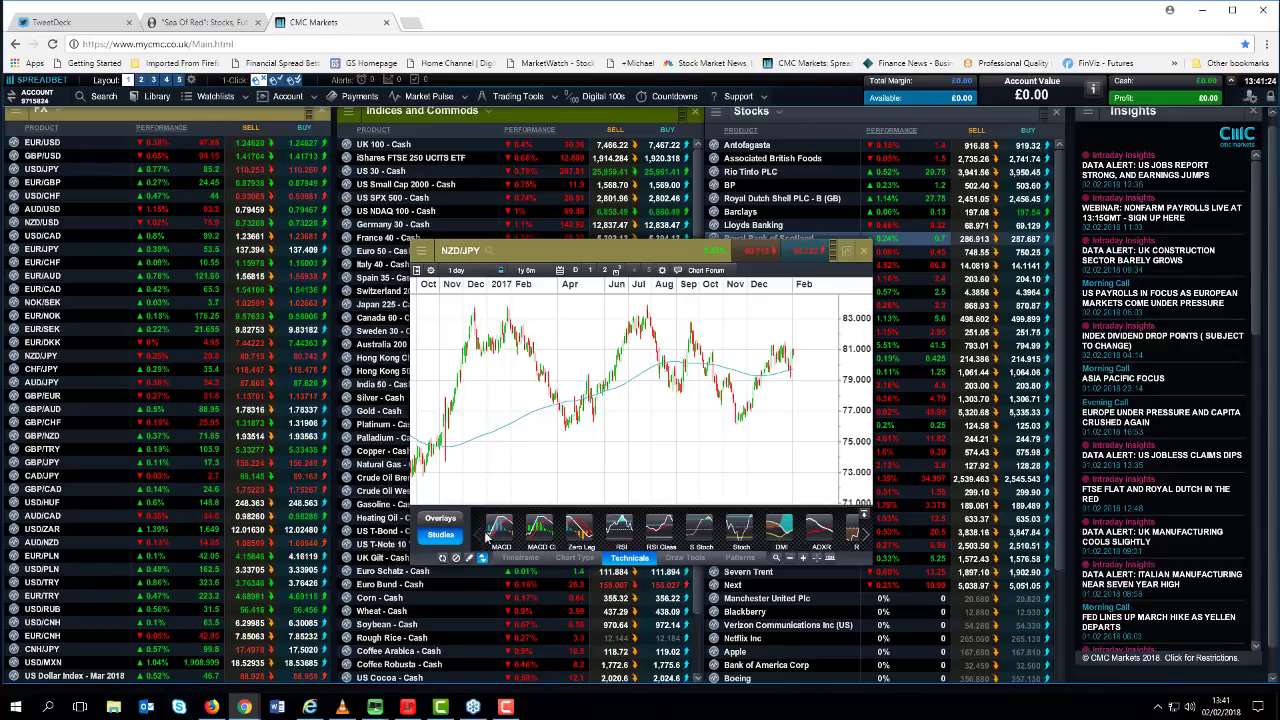
click(700, 530)
click(718, 500)
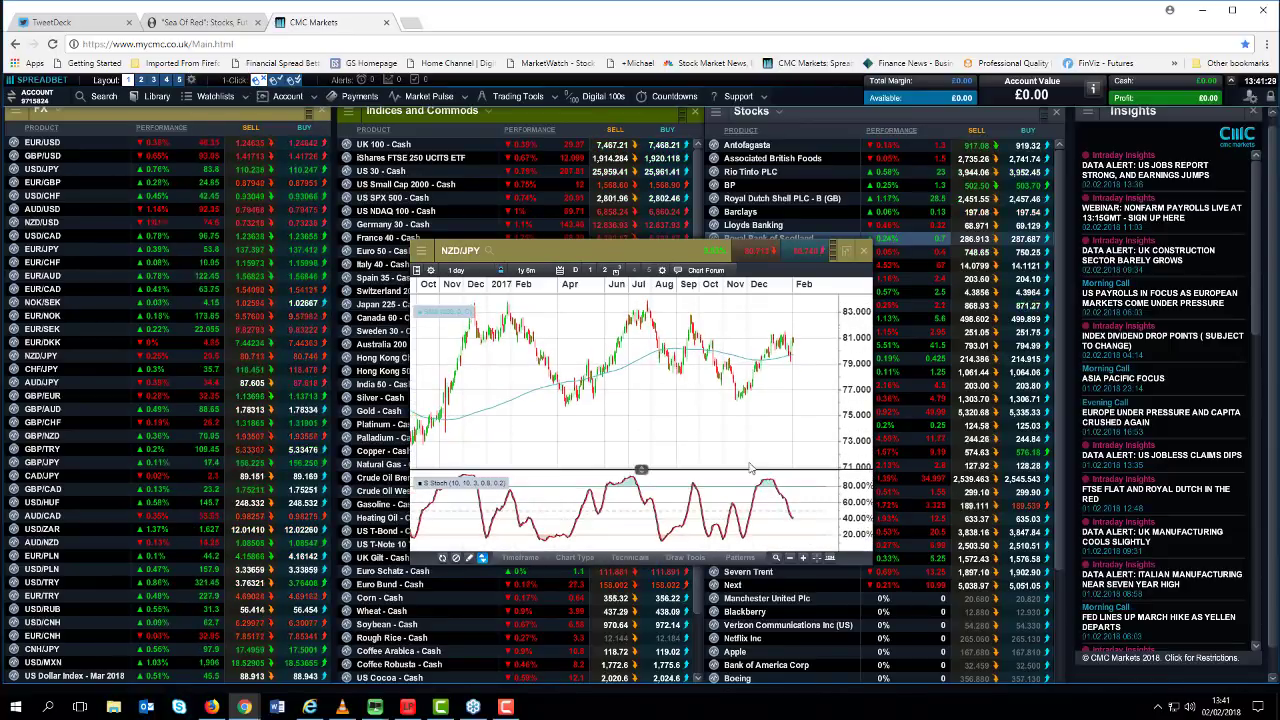
- Draw a horizontal support/resistance line at about 80.914 on the daily NZD/JPY chart and close the chart
scroll(612, 431, up, 4)
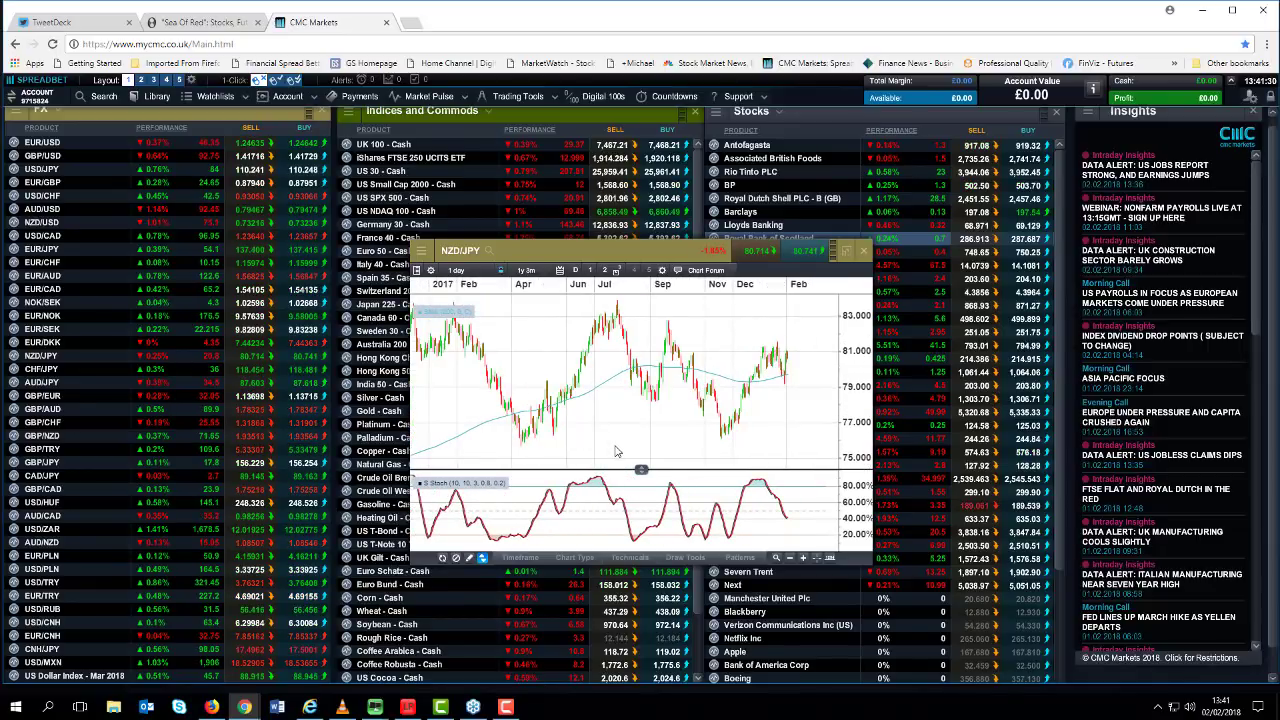
scroll(616, 449, up, 4)
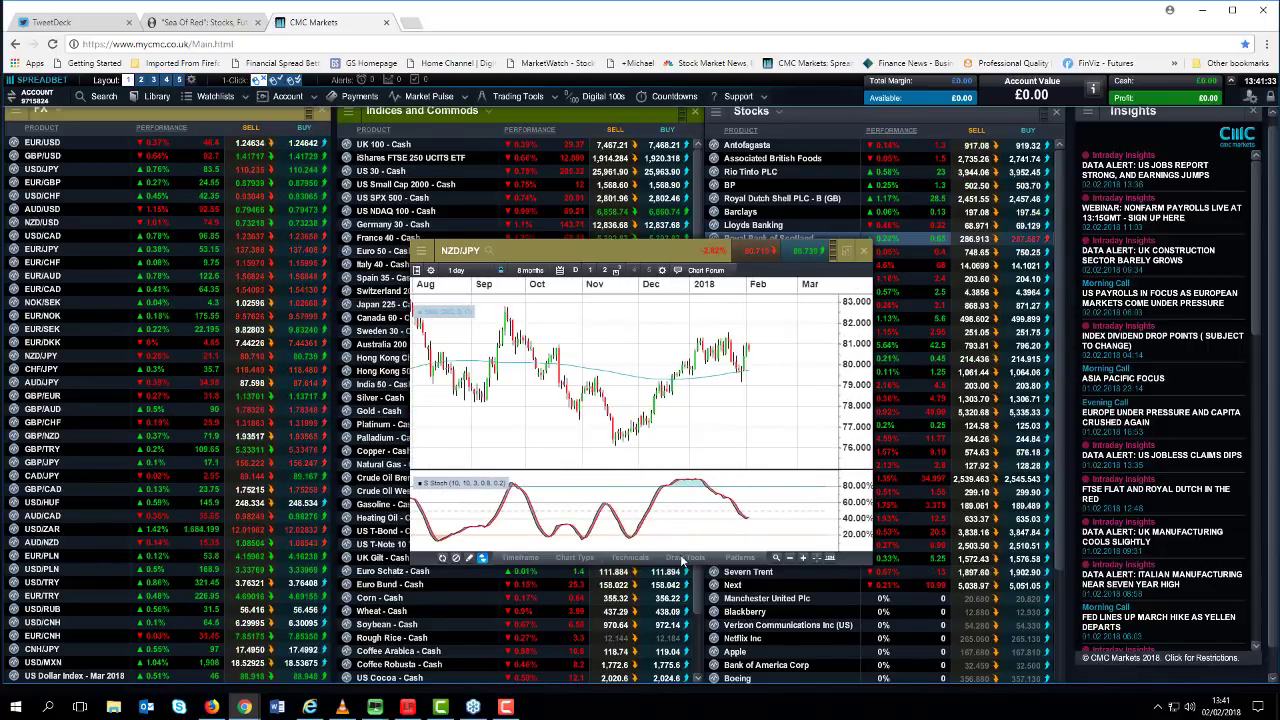
mouse_move(676, 559)
click(480, 527)
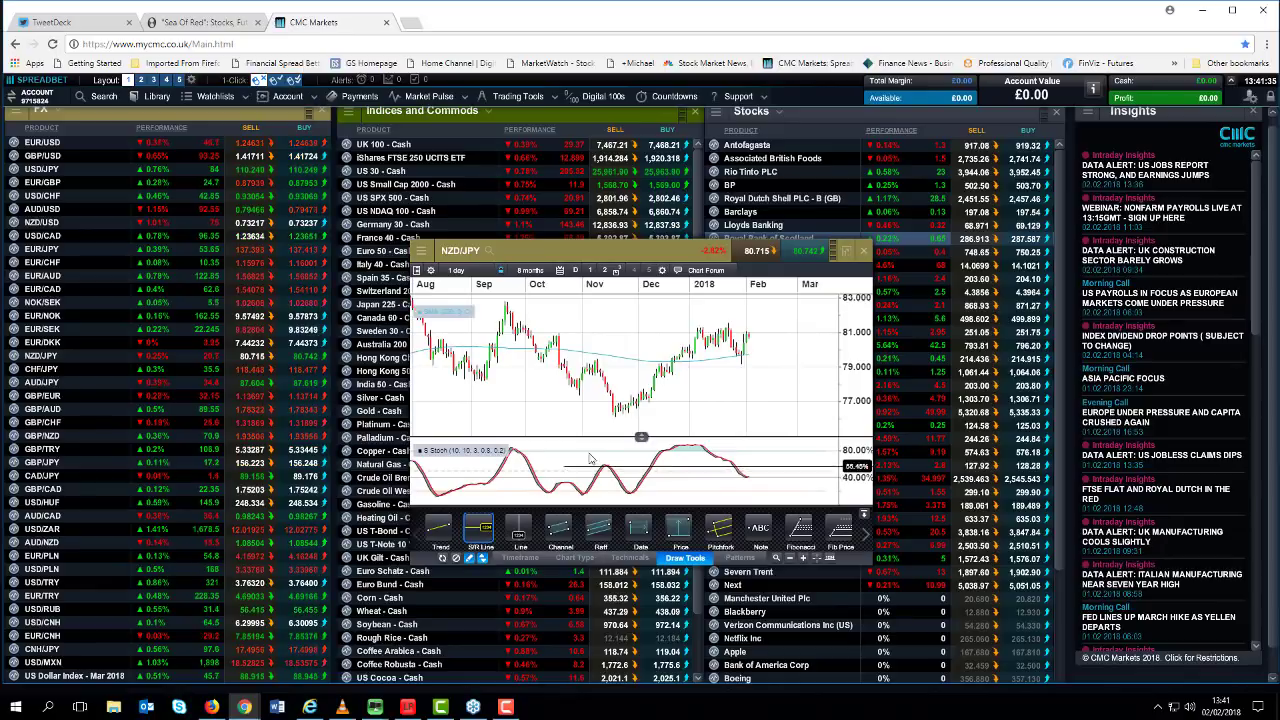
click(572, 334)
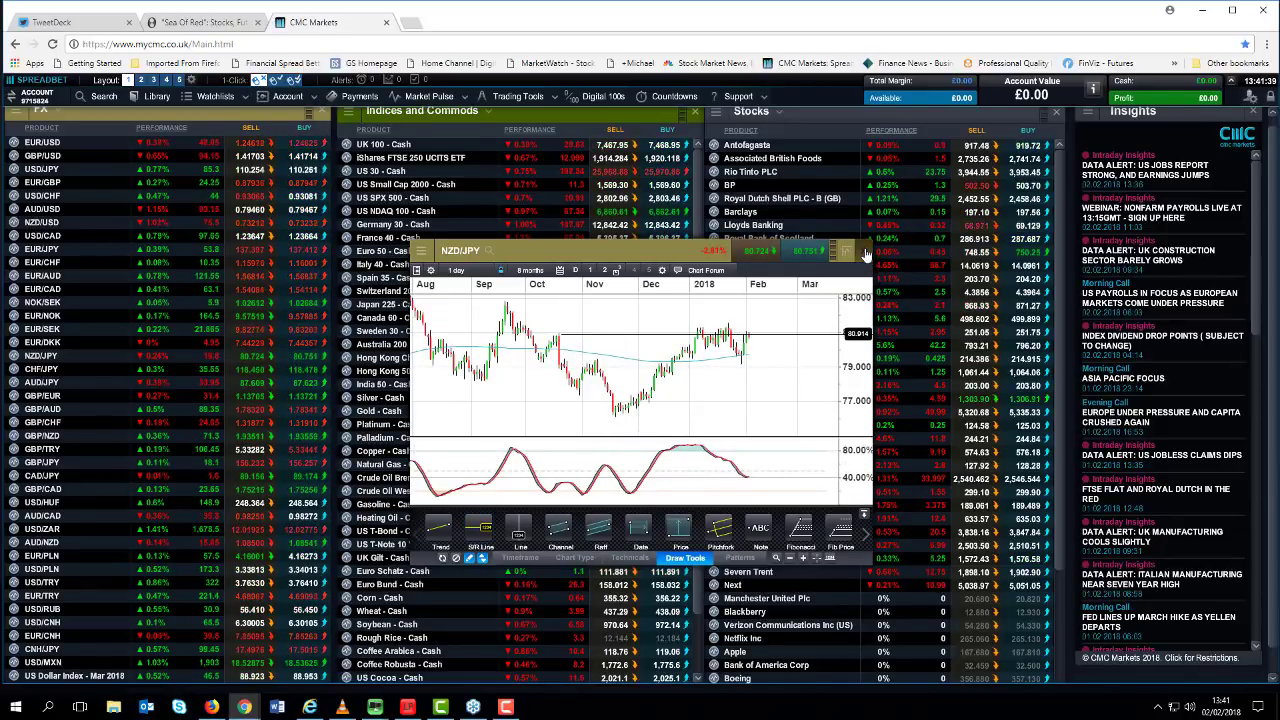
click(865, 251)
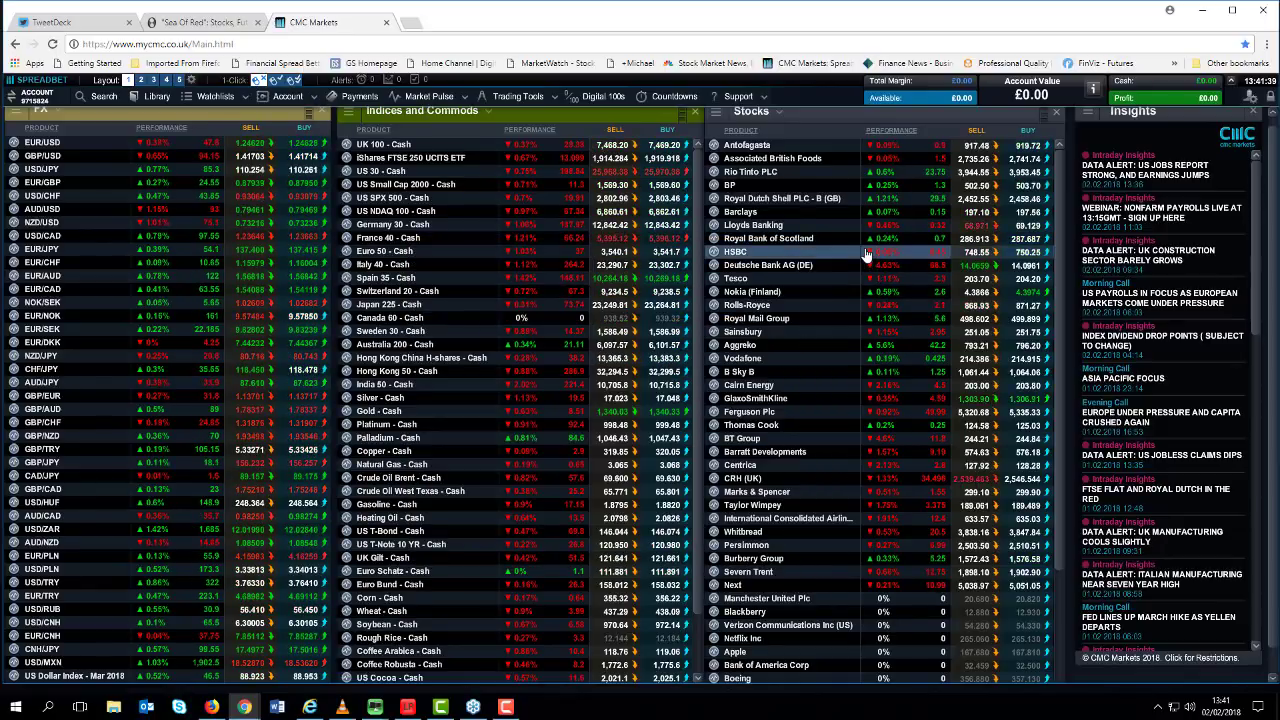
- Reopen the NZD/JPY chart, look through the list of available watchlists, and close the chart
click(15, 362)
click(45, 418)
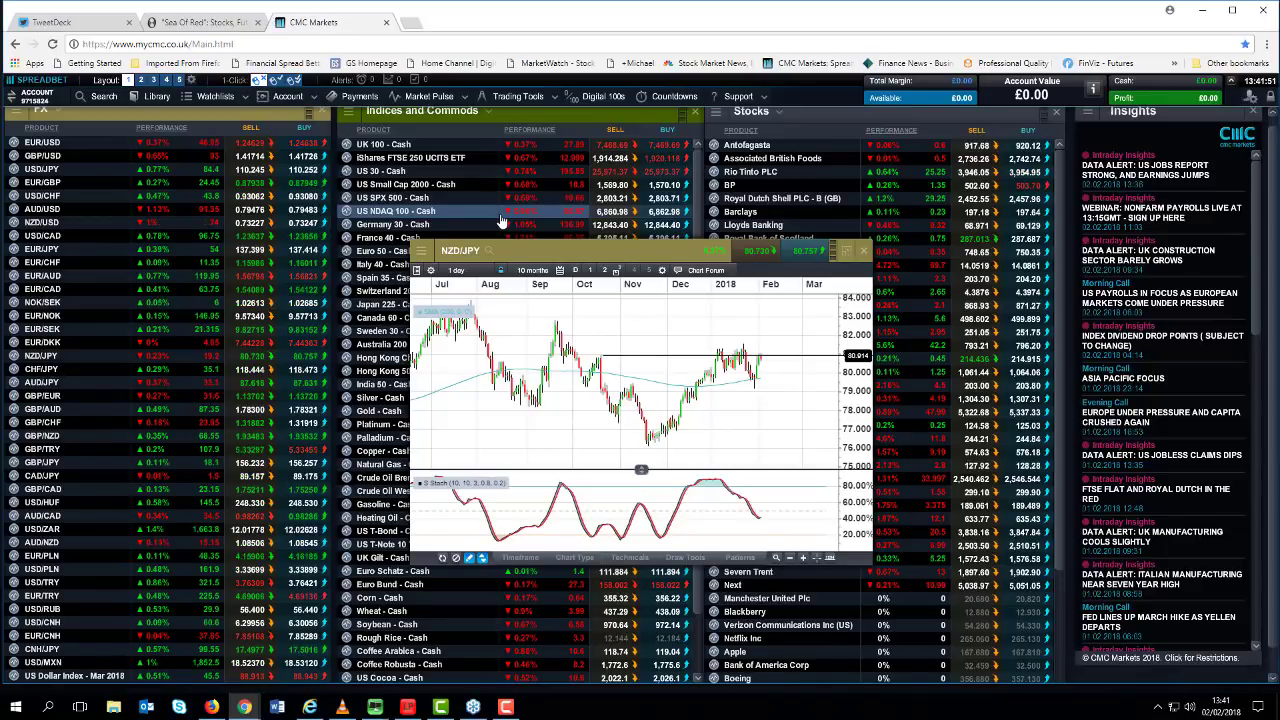
click(244, 101)
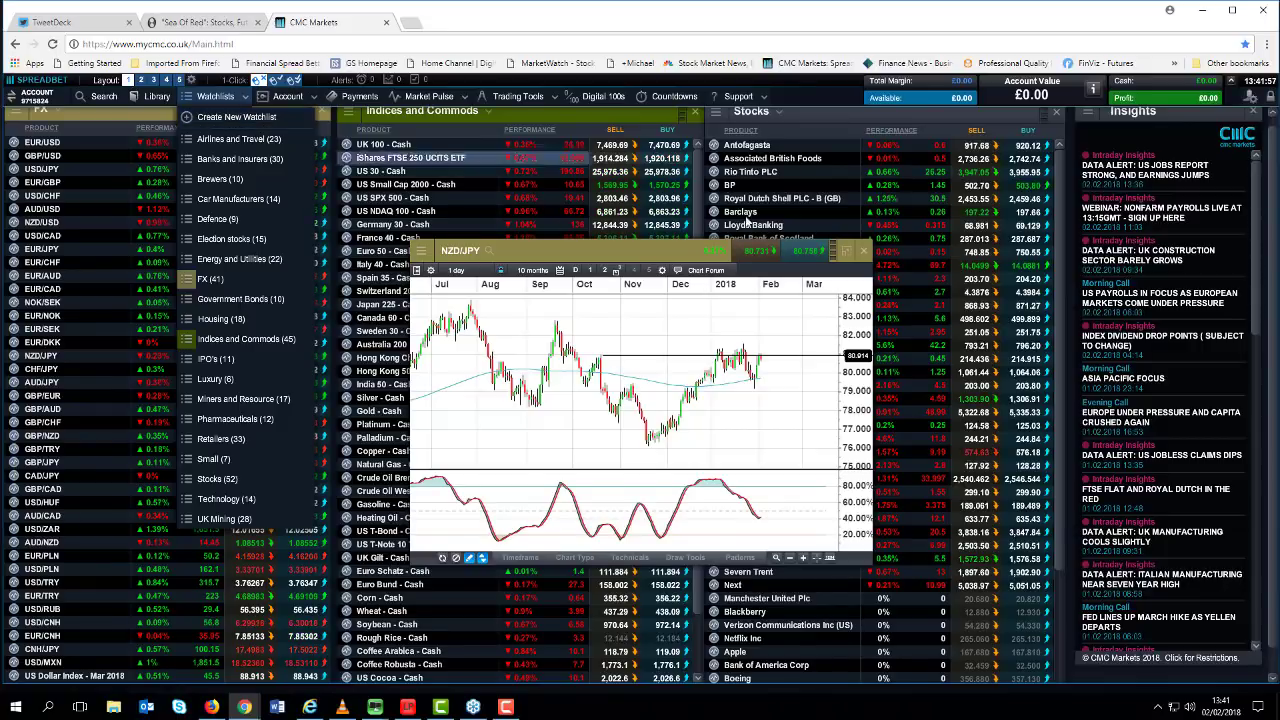
click(861, 253)
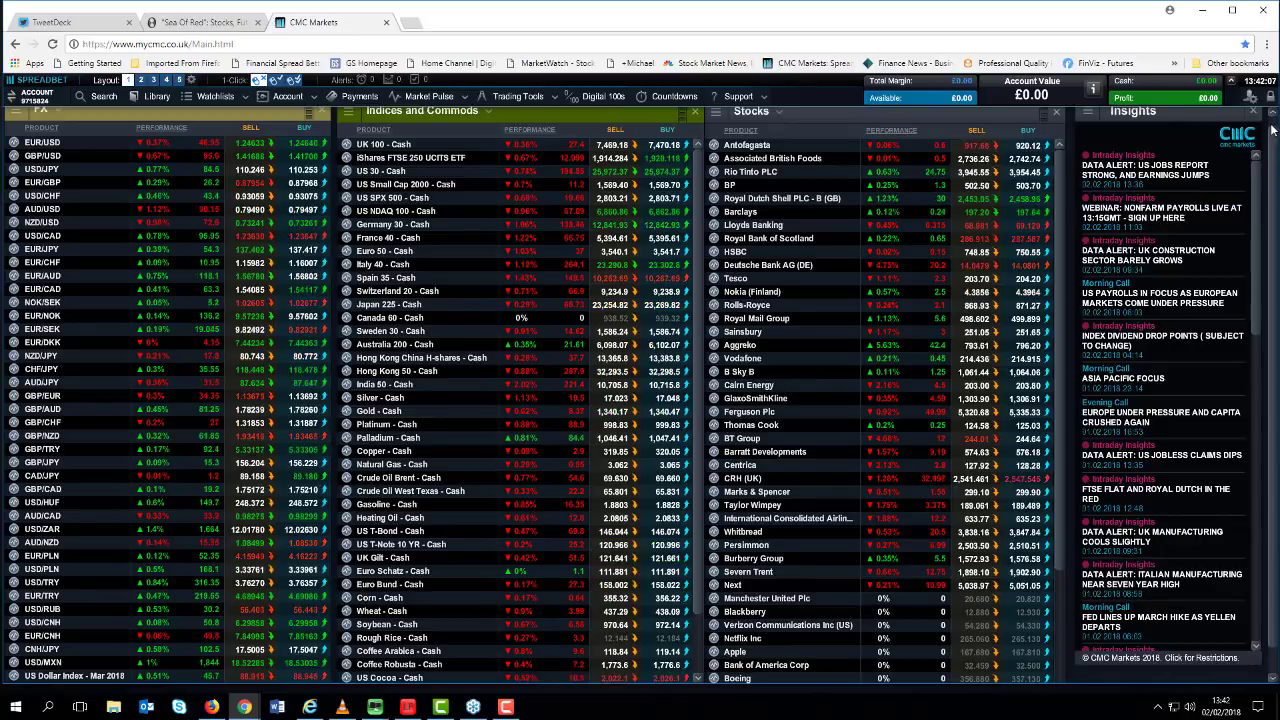
- Open the GBP/NZD chart from the FX watchlist, examine the recent daily price action and slow stochastic, and close it
scroll(1275, 125, up, 1)
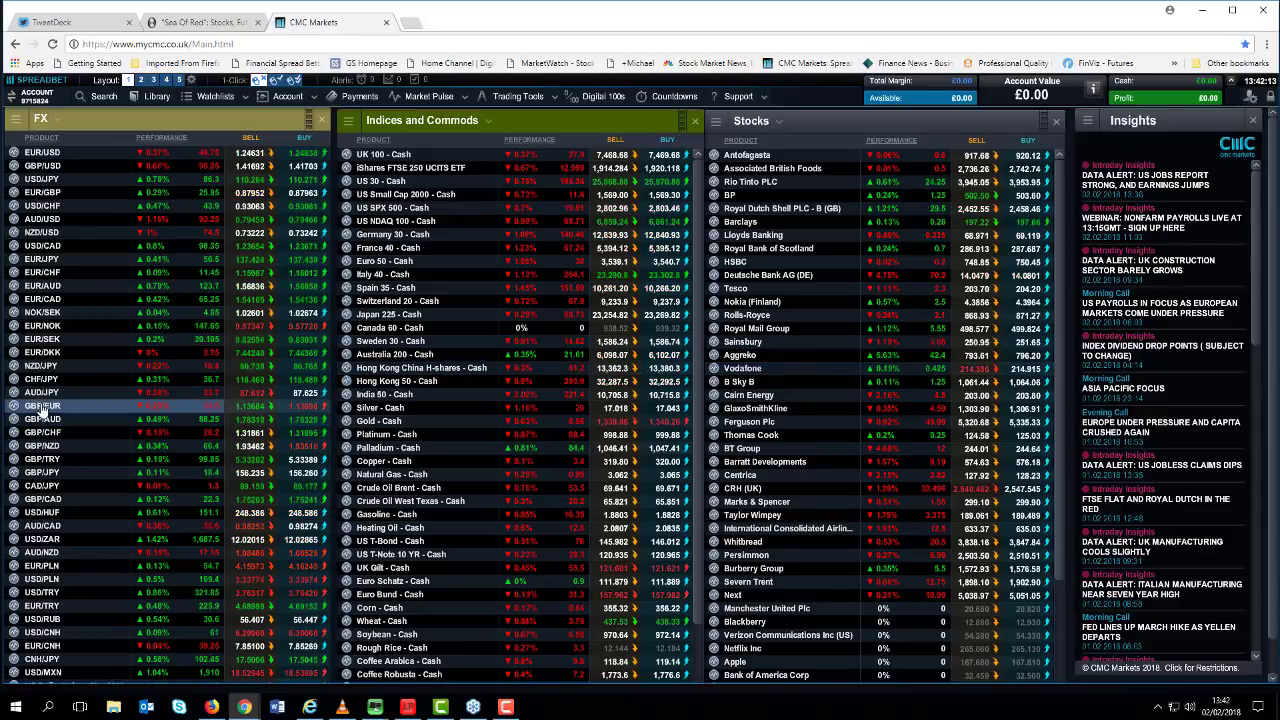
click(12, 446)
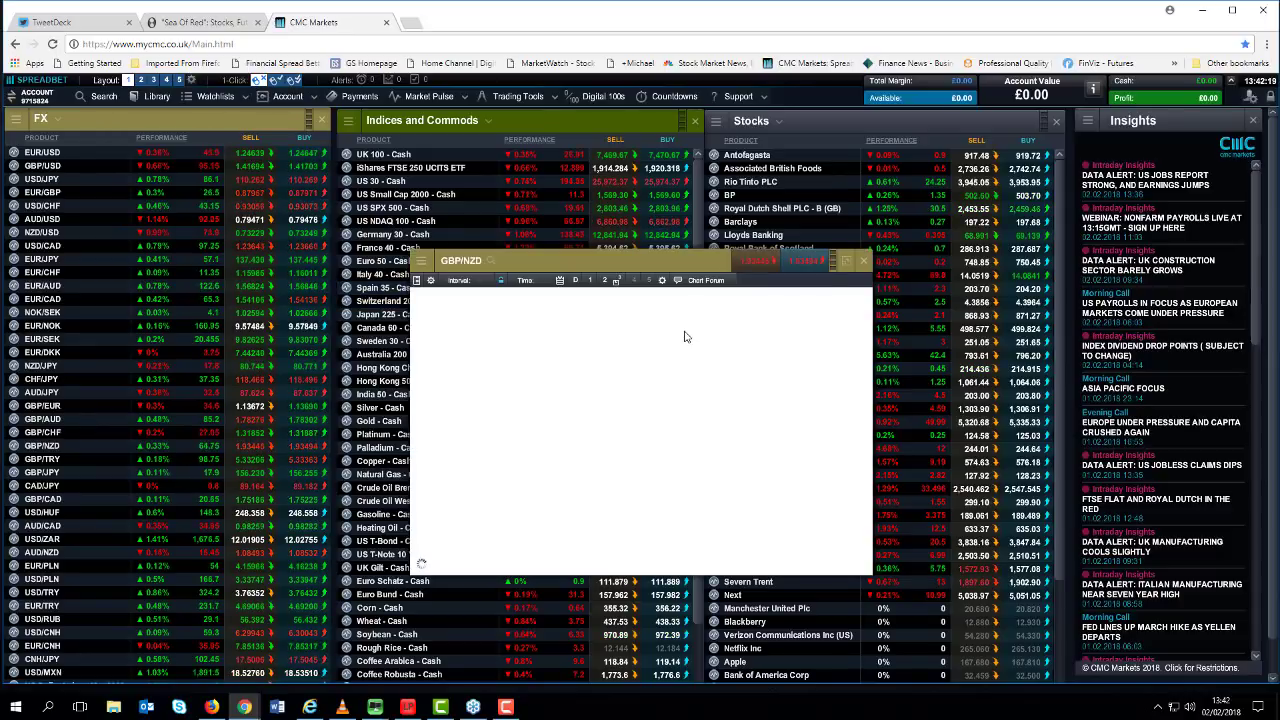
scroll(660, 410, up, 1)
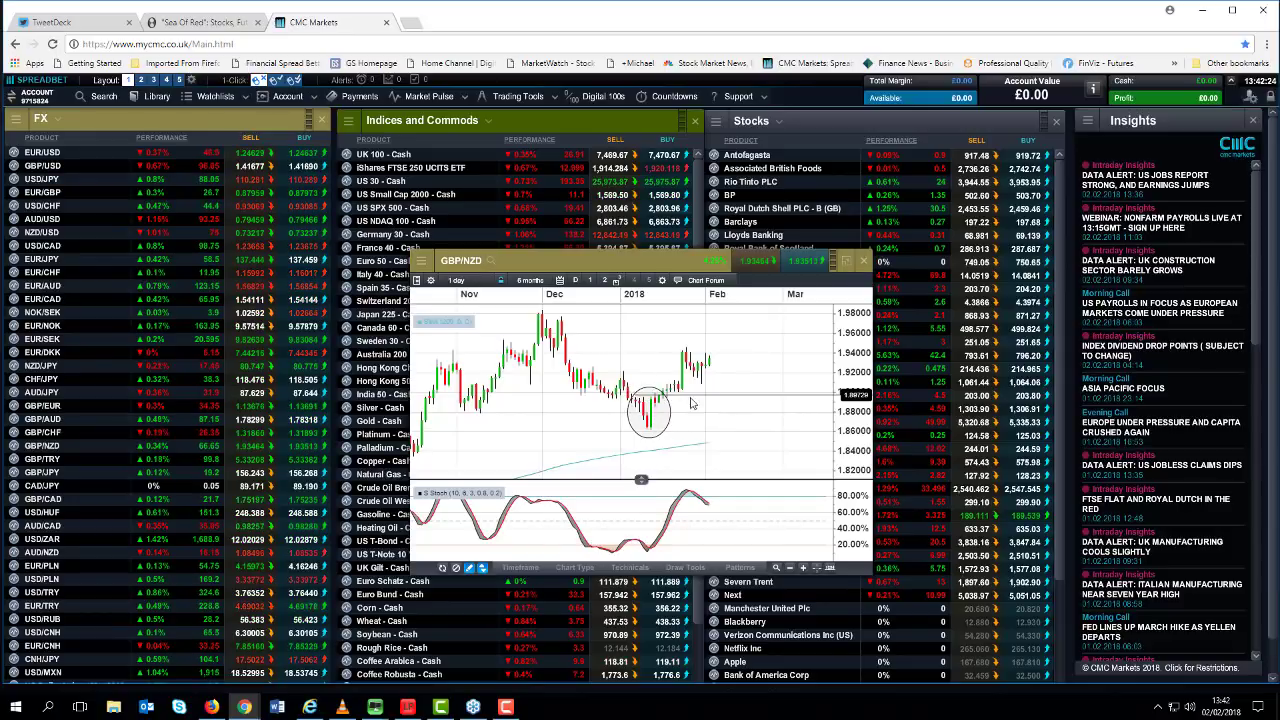
drag(568, 270, 428, 255)
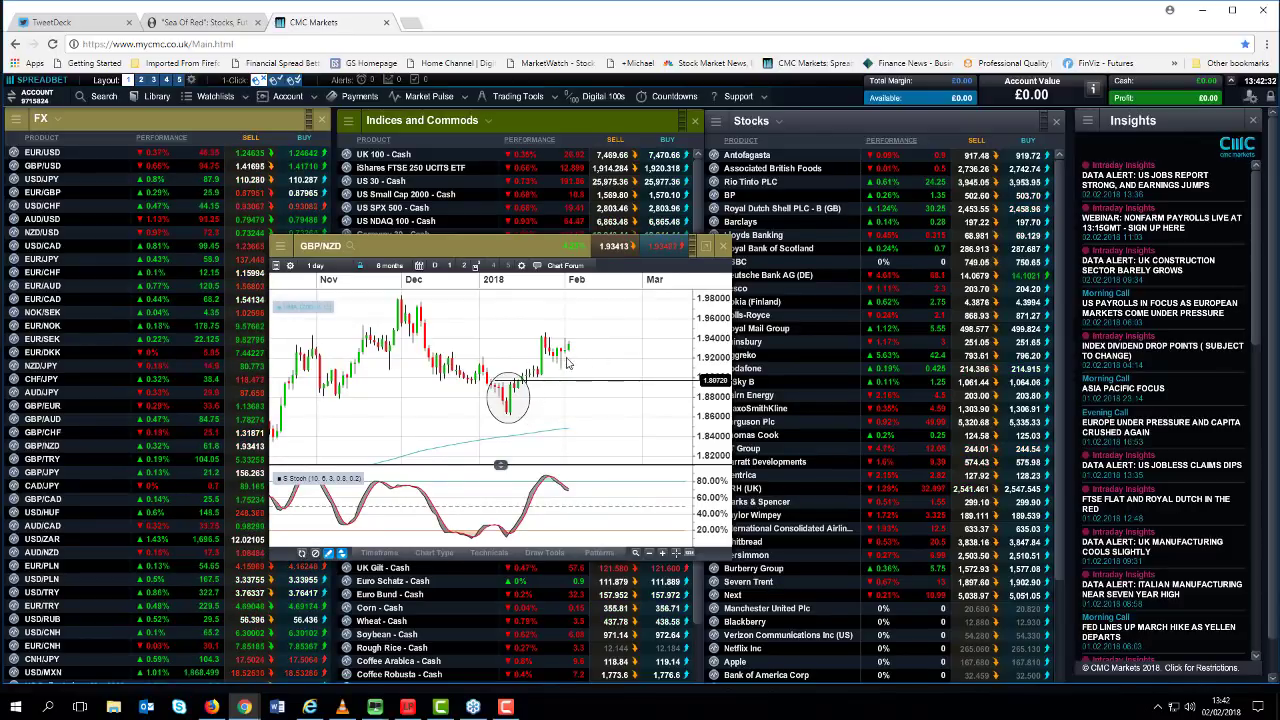
scroll(567, 366, up, 3)
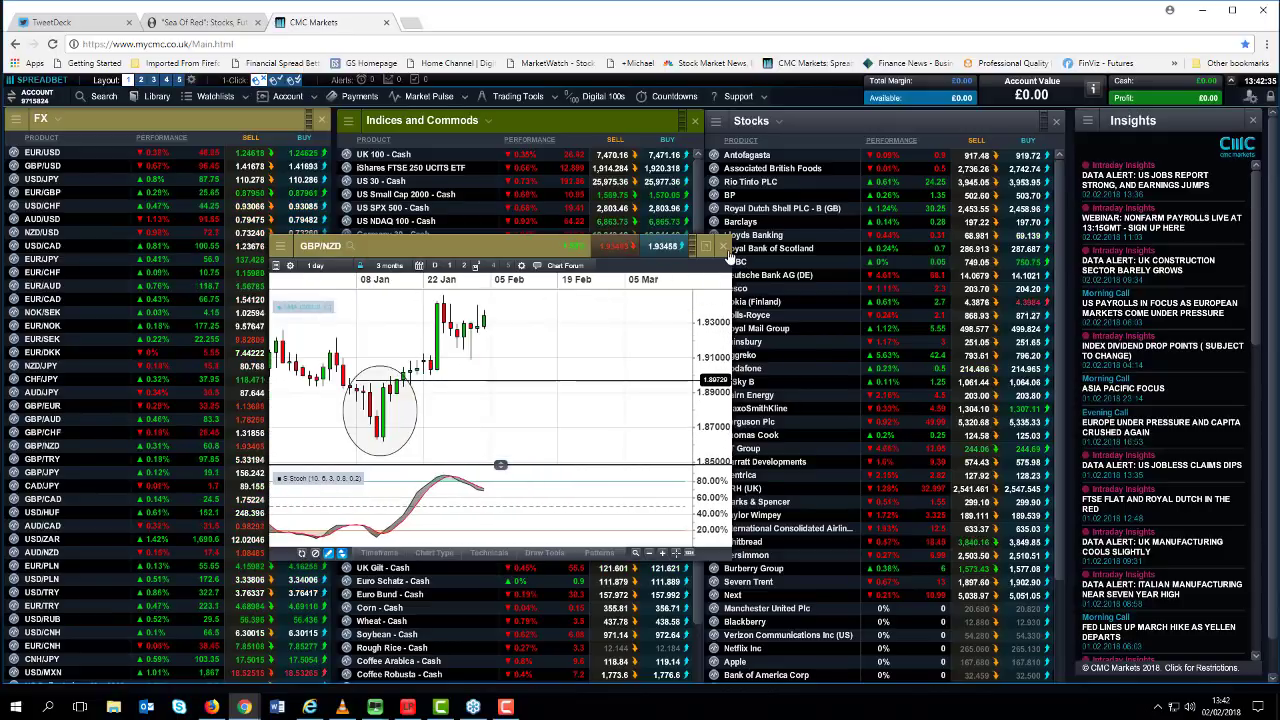
click(721, 249)
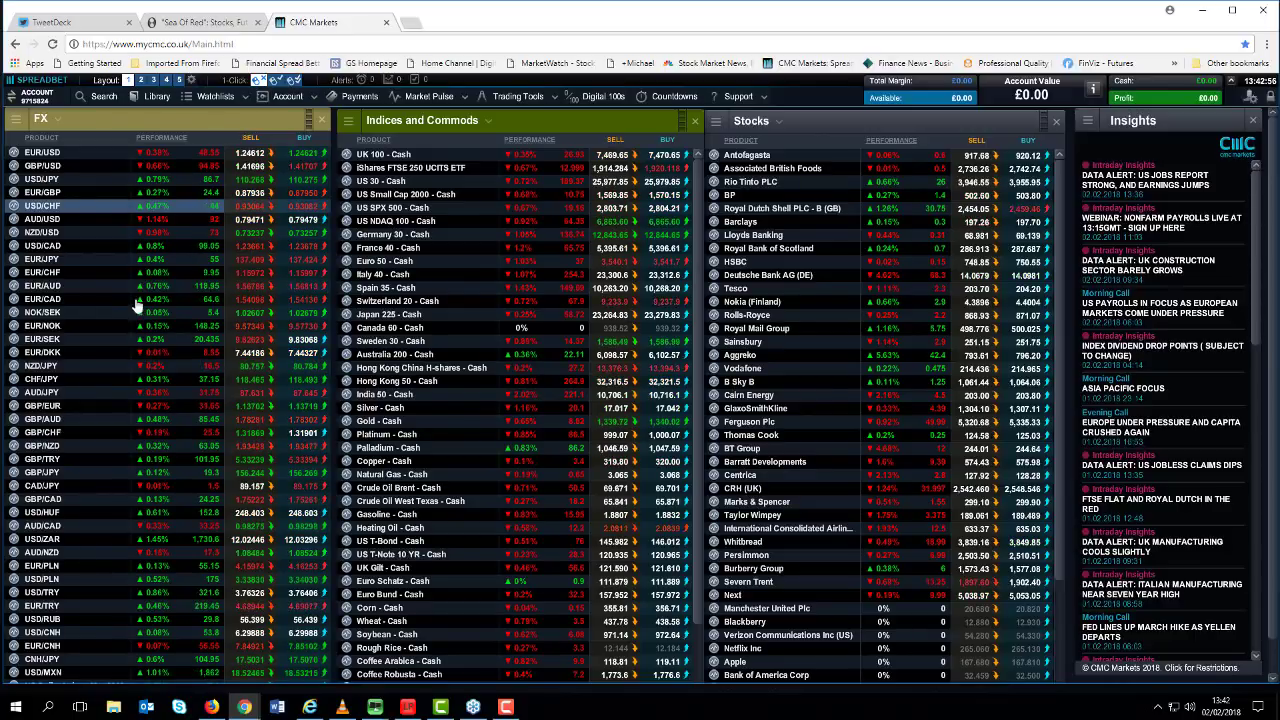
- Open the EUR/GBP chart, enlarge its window, and examine the recent daily candles against the moving averages and support and resistance lines
click(15, 194)
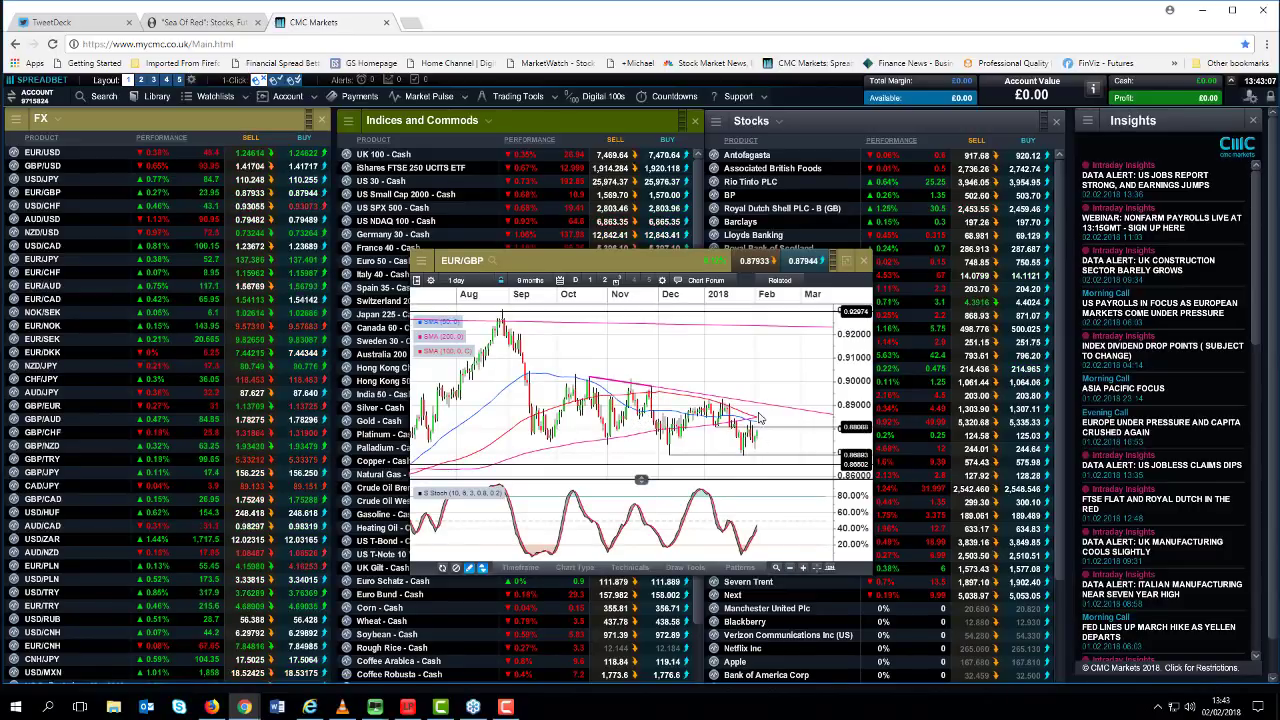
drag(630, 268, 408, 206)
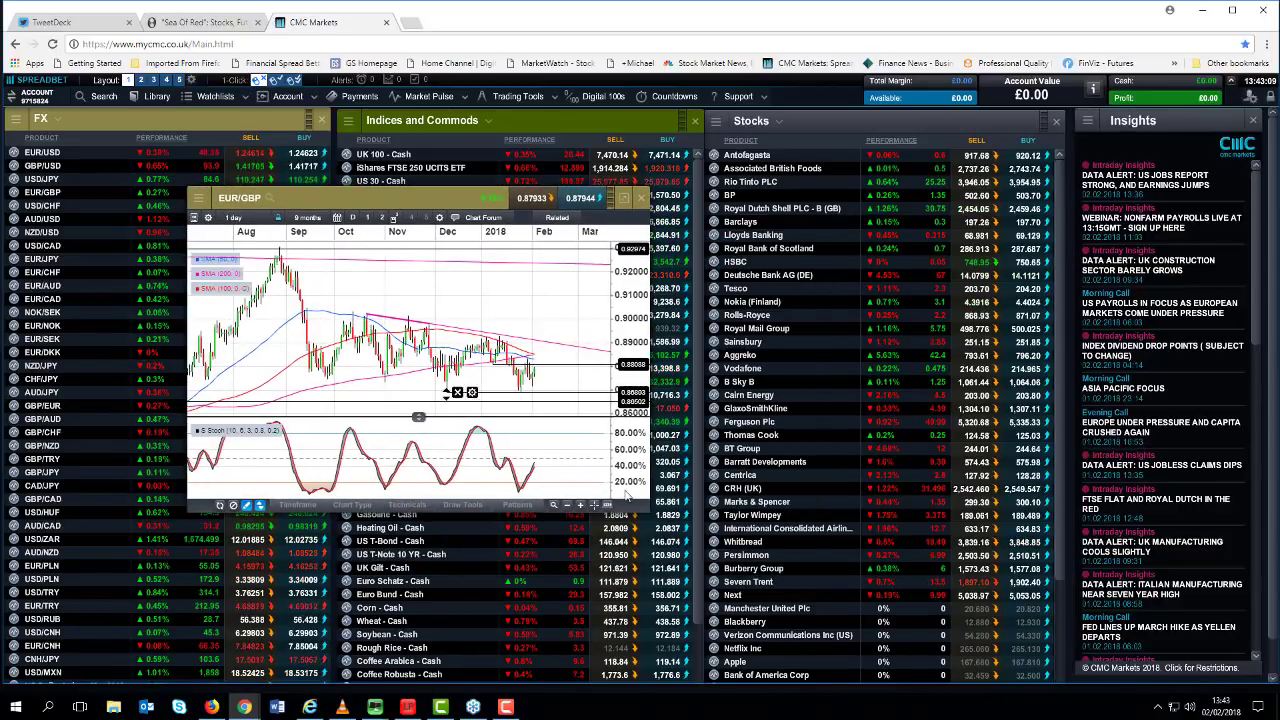
drag(648, 508, 885, 610)
scroll(688, 453, up, 1)
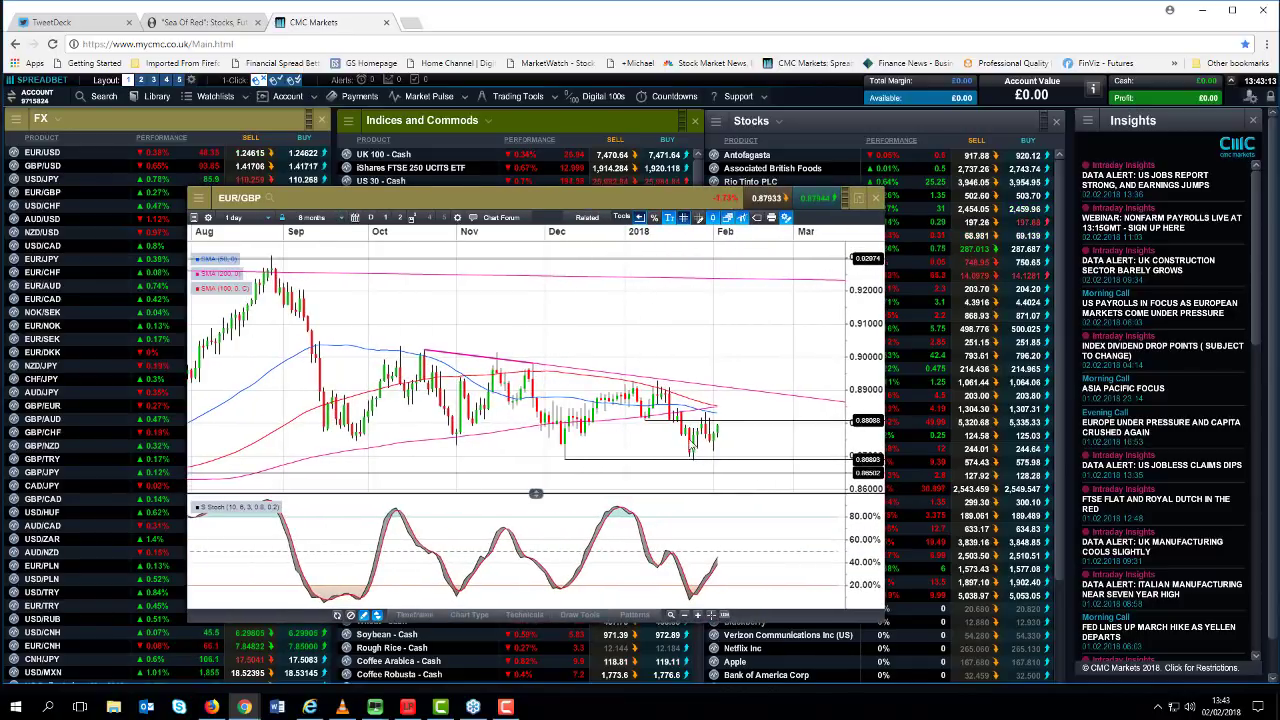
mouse_move(662, 422)
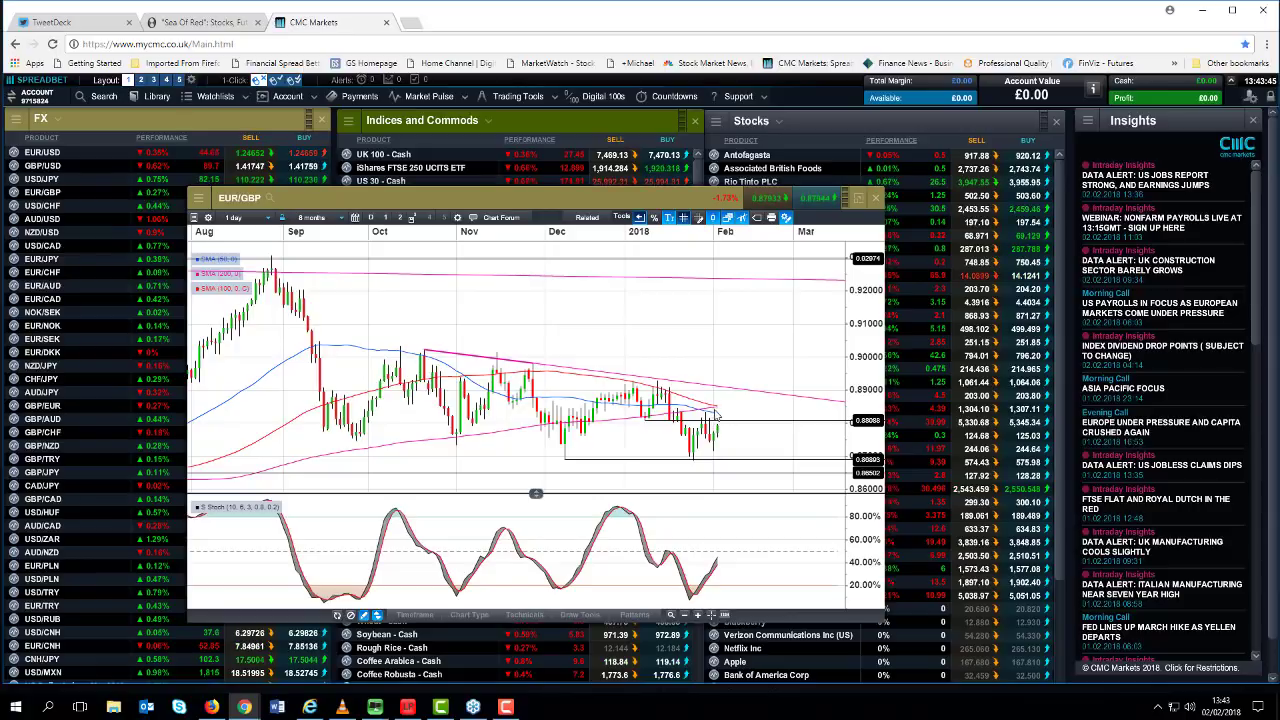
mouse_move(728, 394)
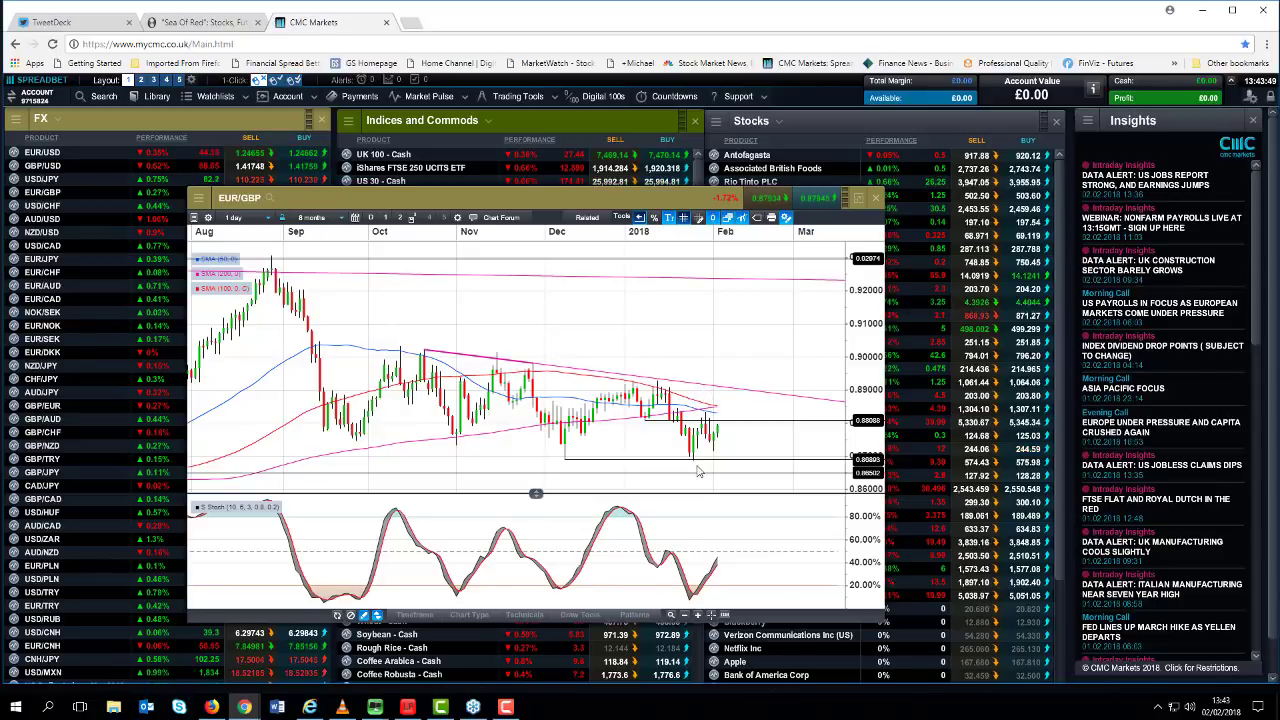
mouse_move(712, 463)
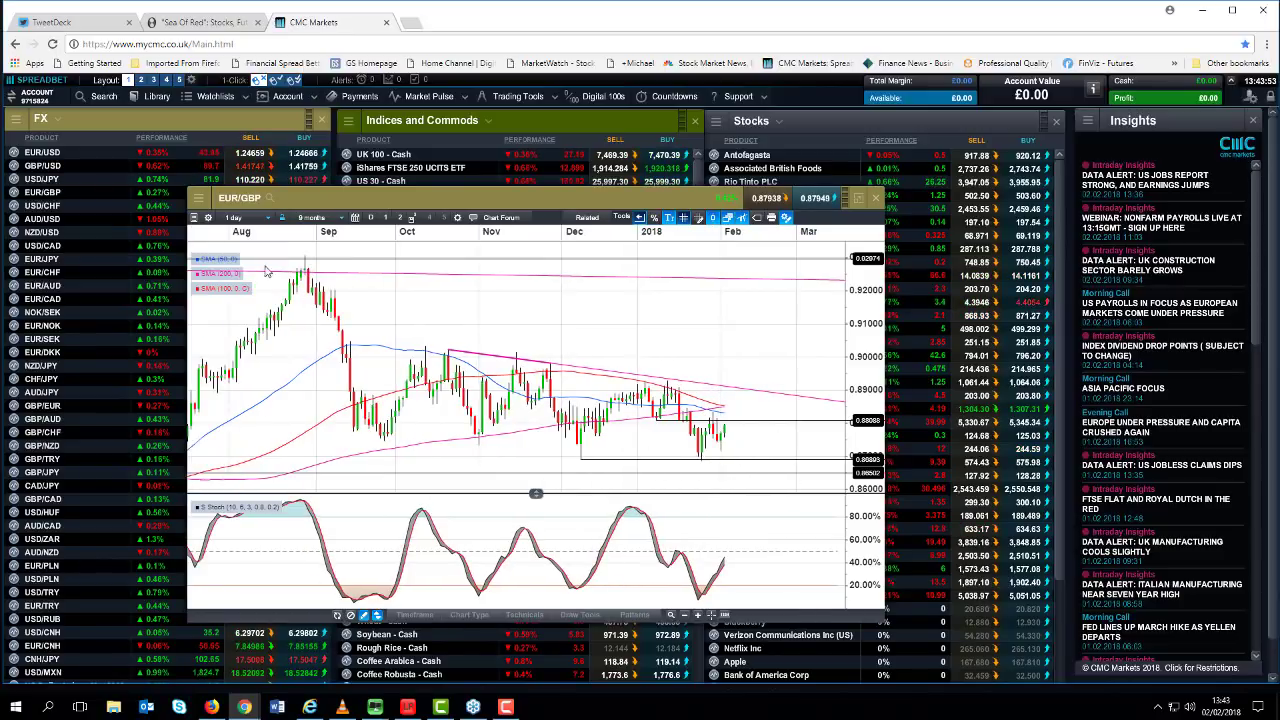
- Switch the EUR/GBP chart to the 1 week interval and examine the price action since late 2016 around the support lines
click(257, 219)
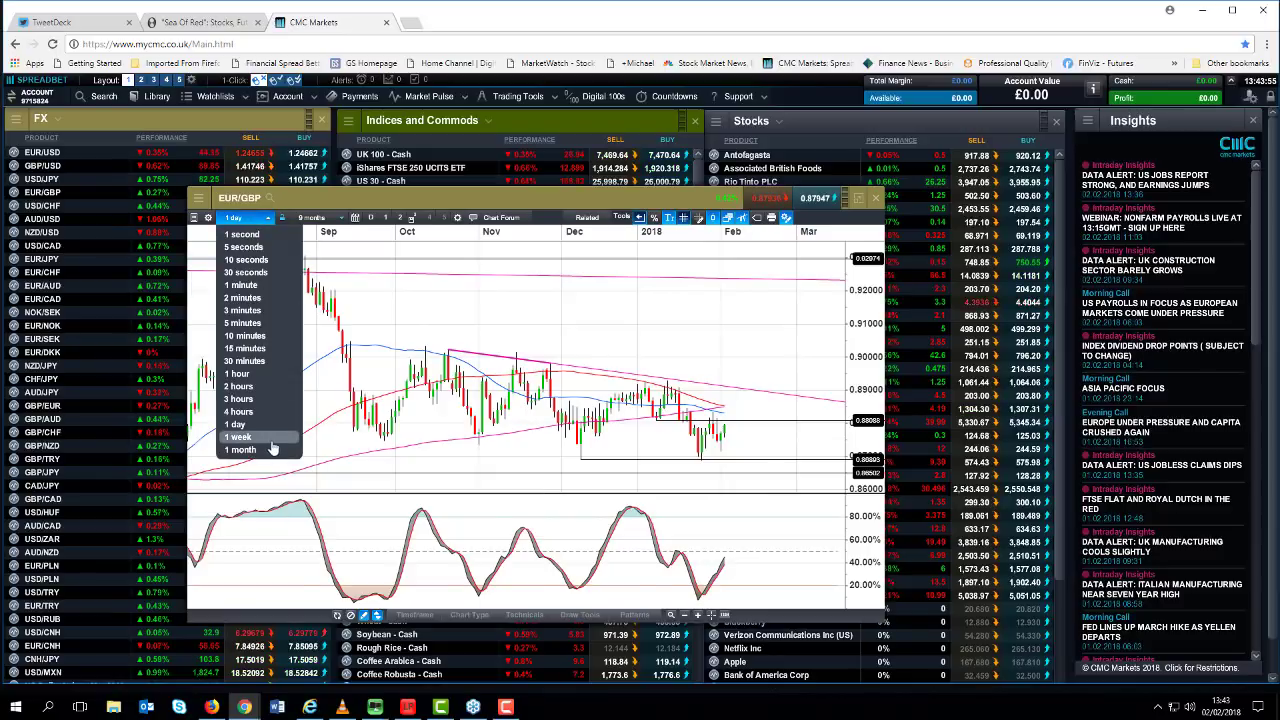
click(240, 437)
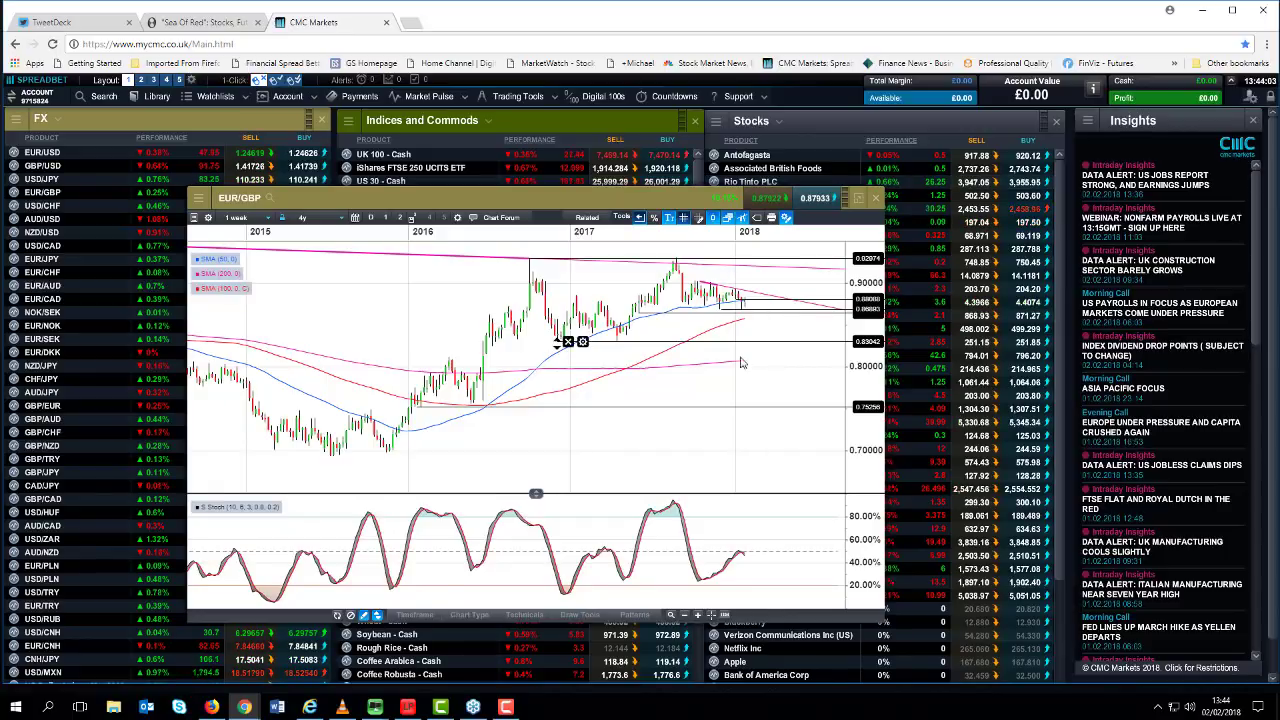
scroll(729, 373, up, 3)
scroll(650, 366, up, 3)
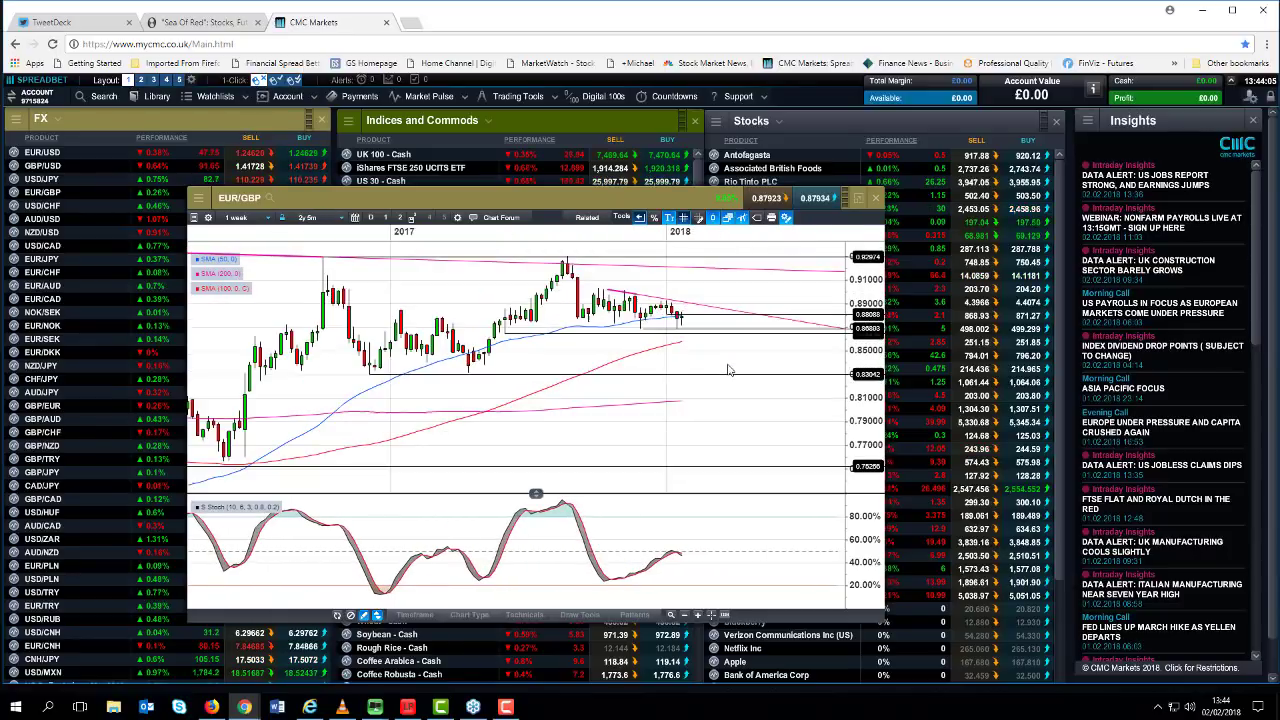
mouse_move(643, 385)
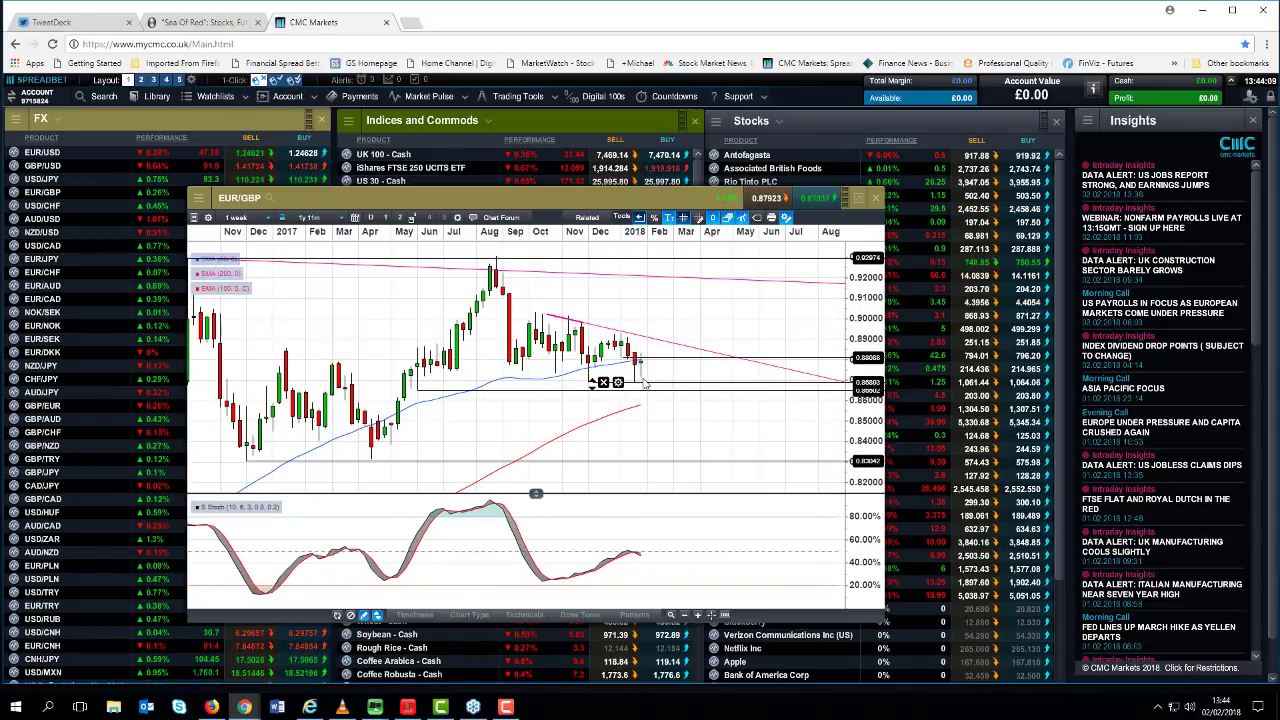
- Return the EUR/GBP chart to the 1 day interval, review the recent candles against the support lines, and close the chart
mouse_move(647, 358)
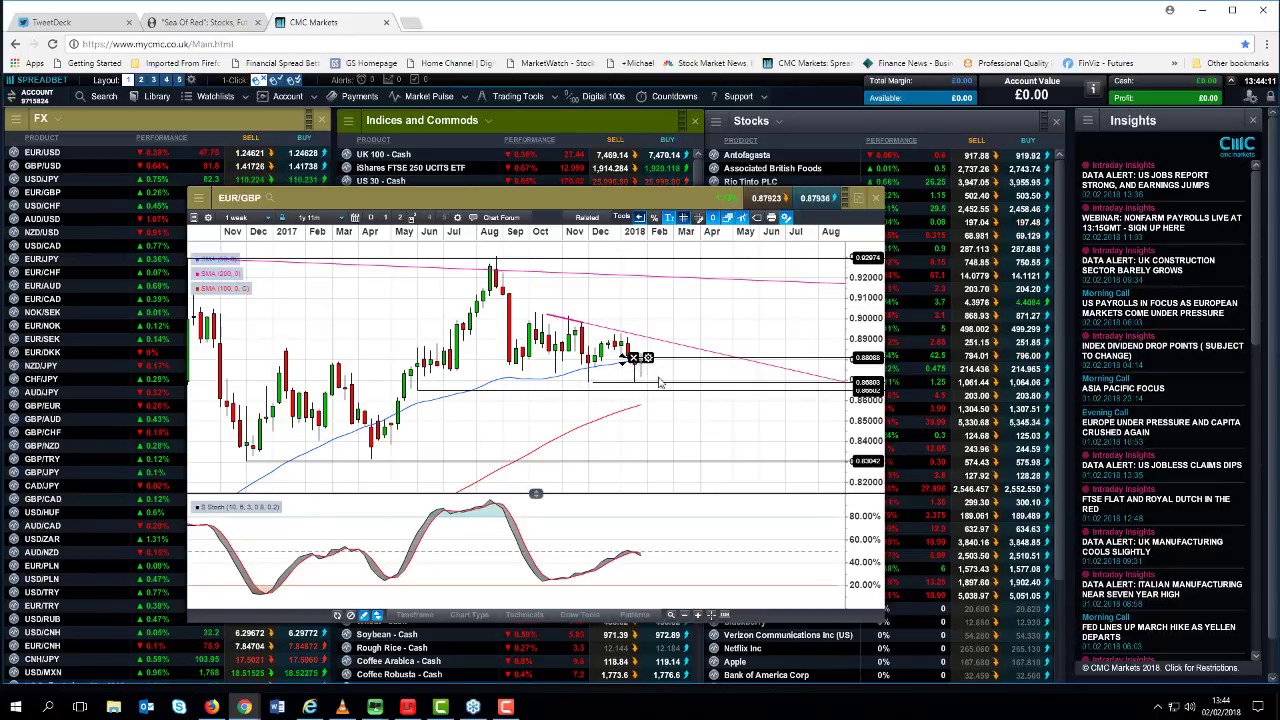
click(265, 220)
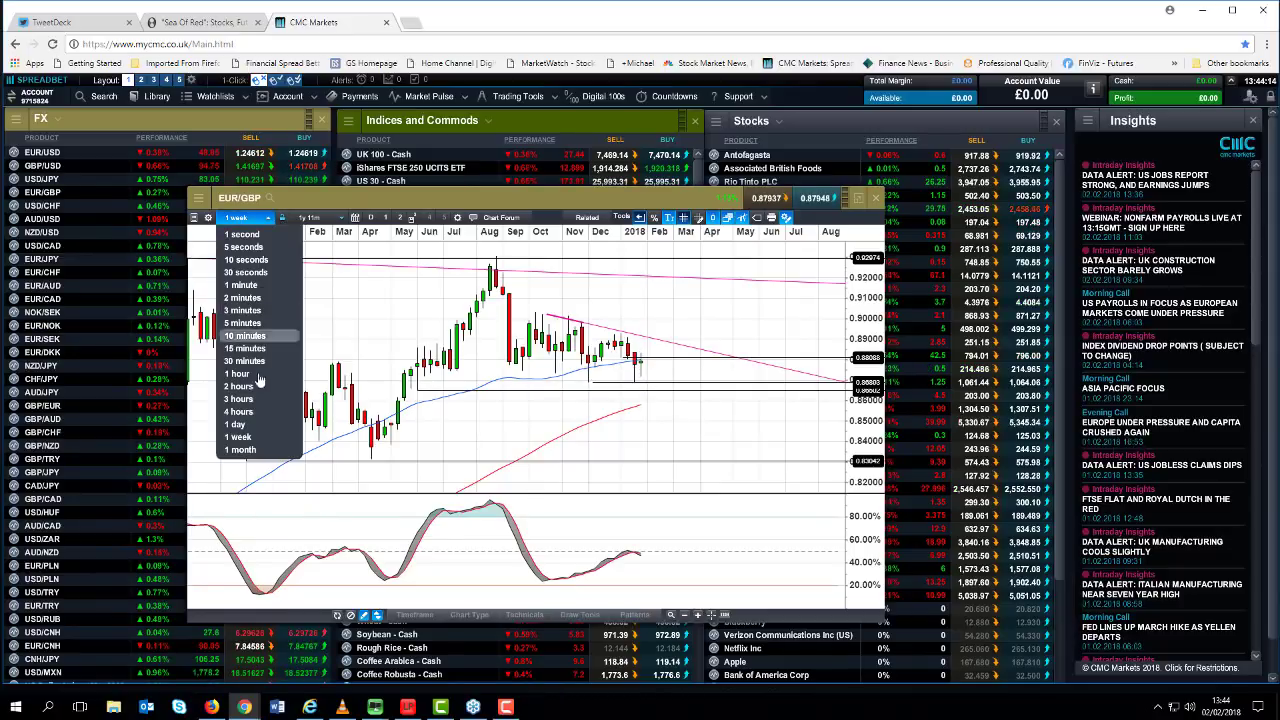
click(256, 430)
scroll(378, 390, up, 2)
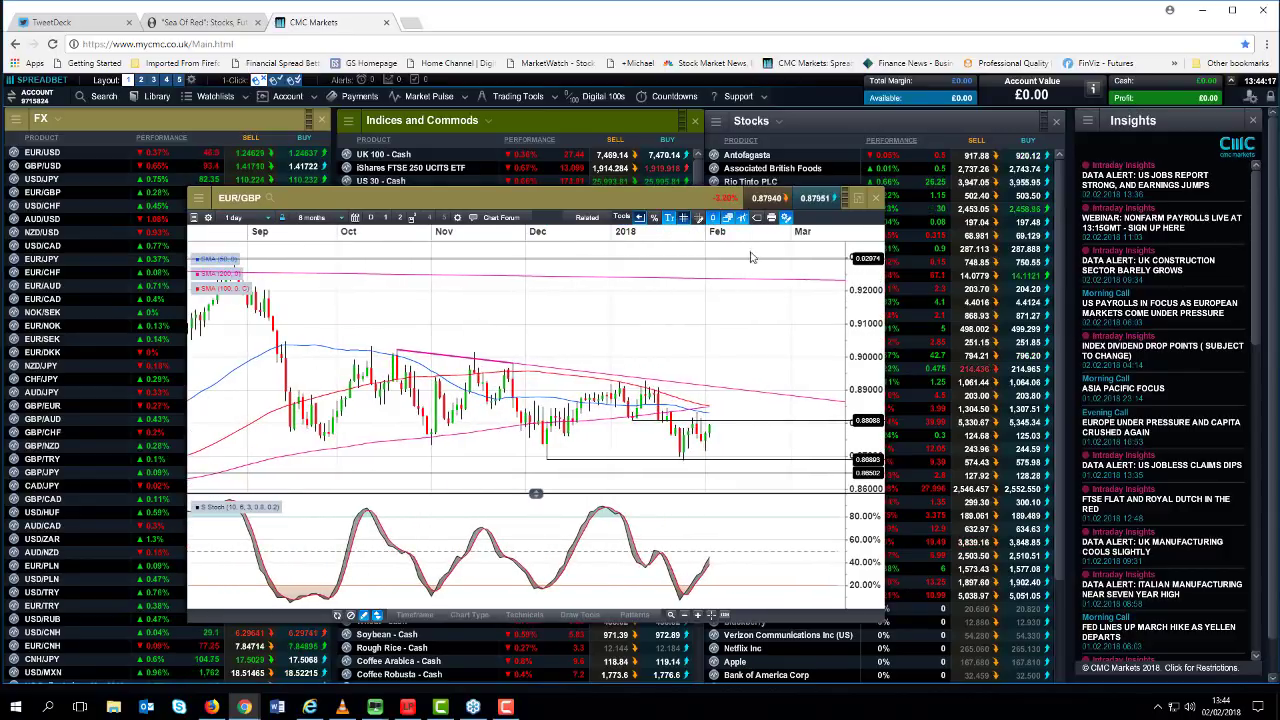
click(876, 199)
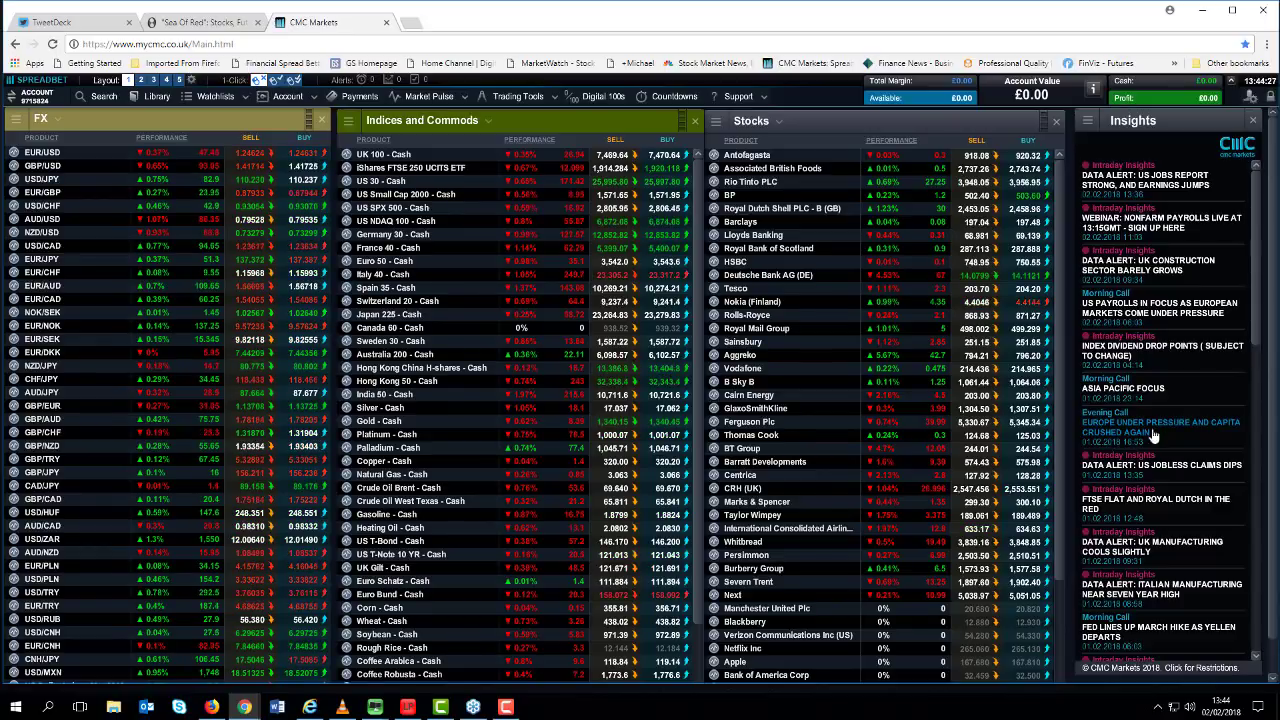
- Open the AUD/USD chart from the FX watchlist and examine the recent daily price action and slow stochastic
click(14, 220)
click(44, 293)
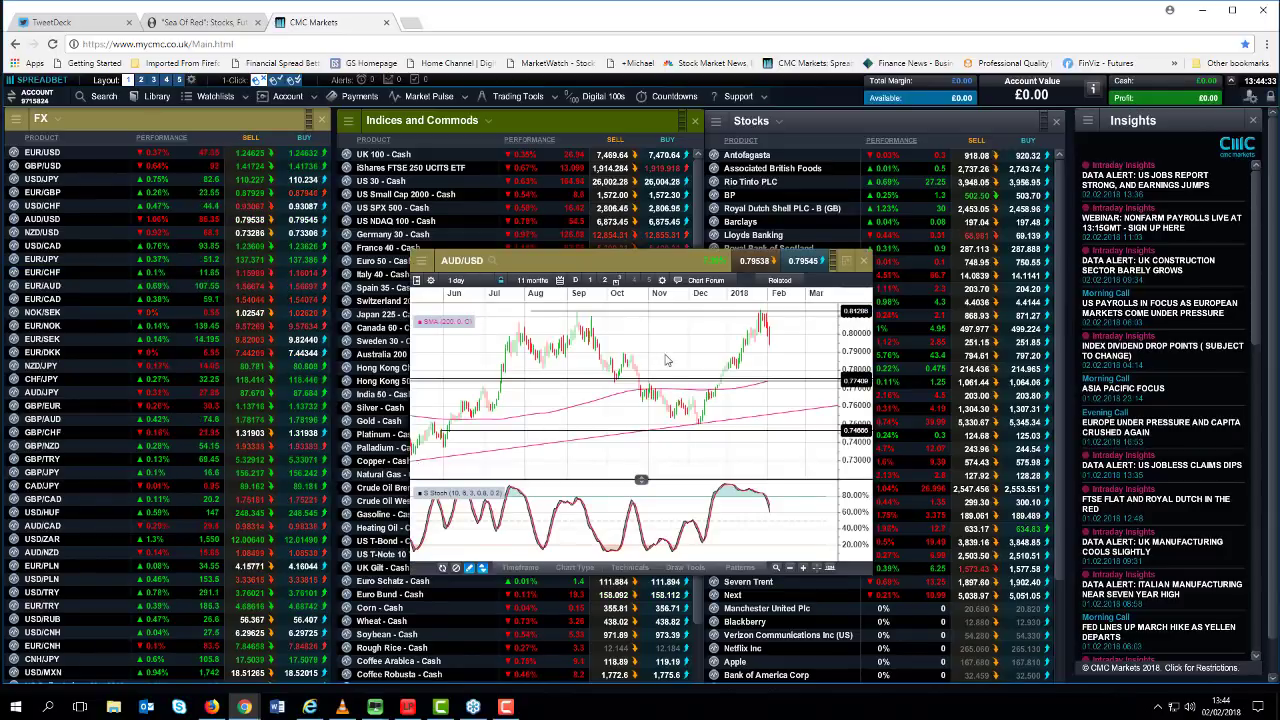
scroll(665, 358, up, 3)
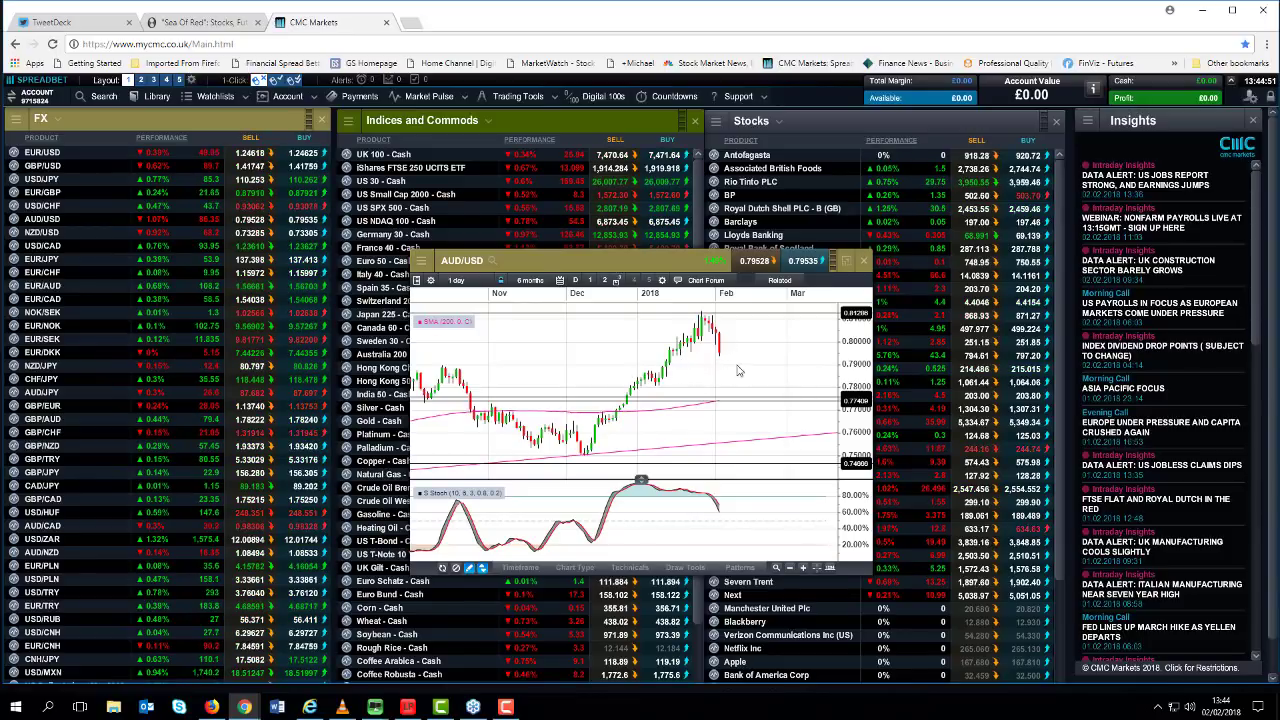
- Reposition and widen the AUD/USD chart window, and examine the daily candles since August 2017 against the horizontal lines and moving average
drag(628, 268, 429, 244)
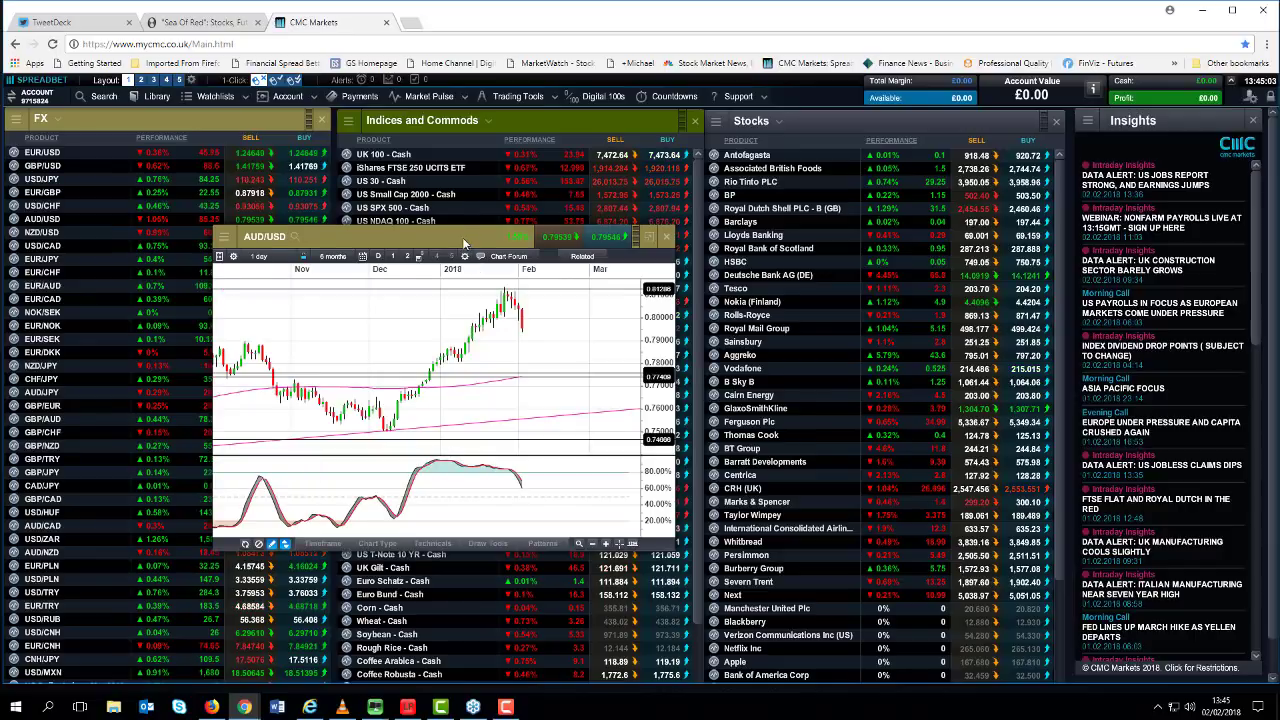
drag(462, 237, 390, 227)
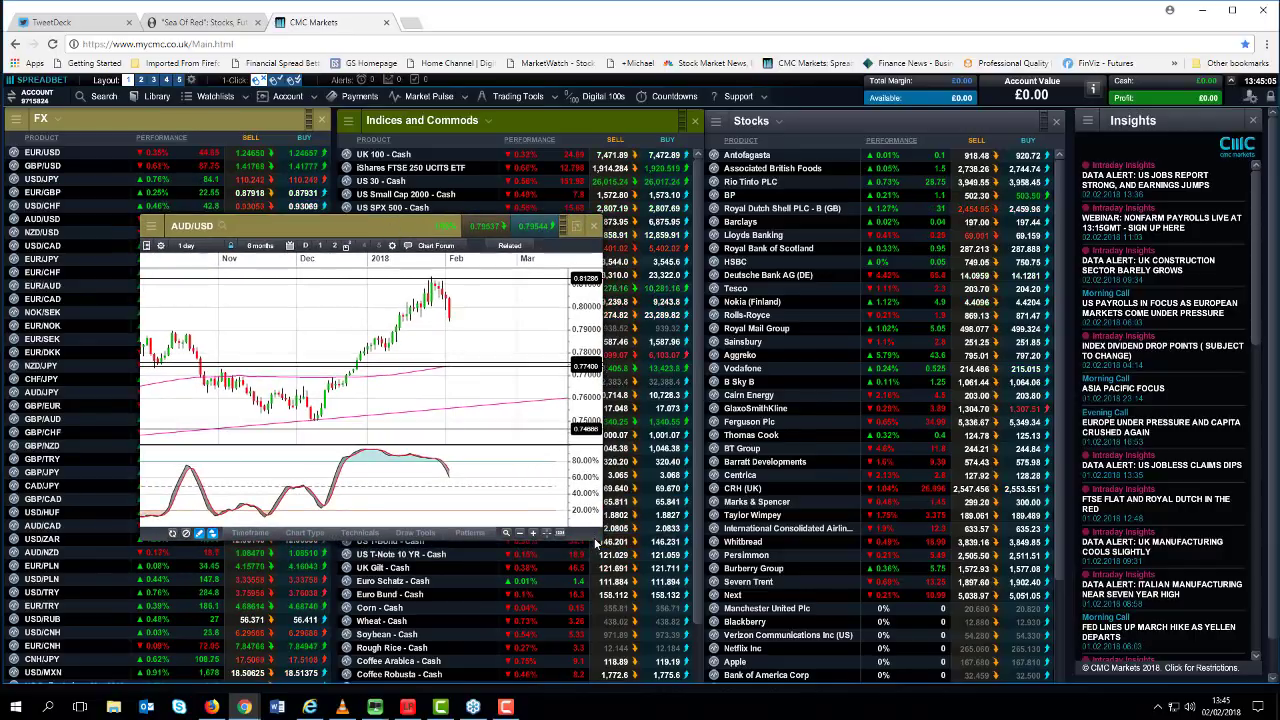
drag(600, 542, 750, 552)
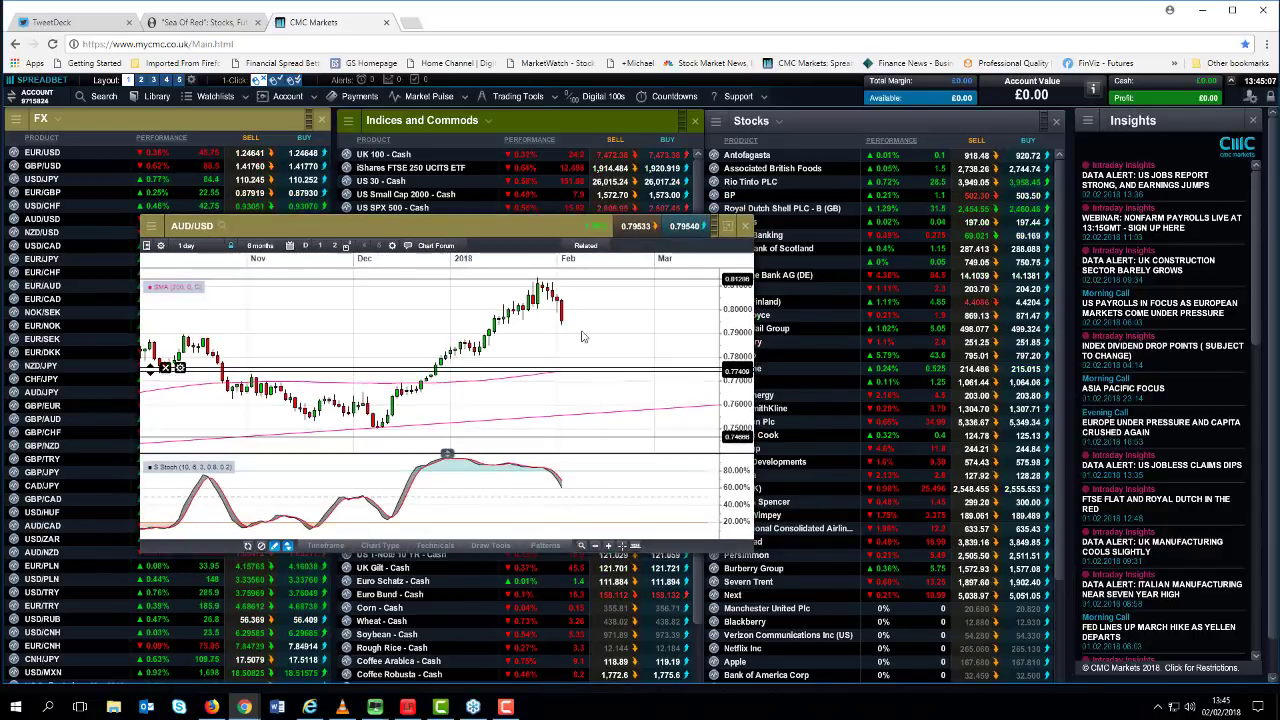
scroll(583, 336, up, 2)
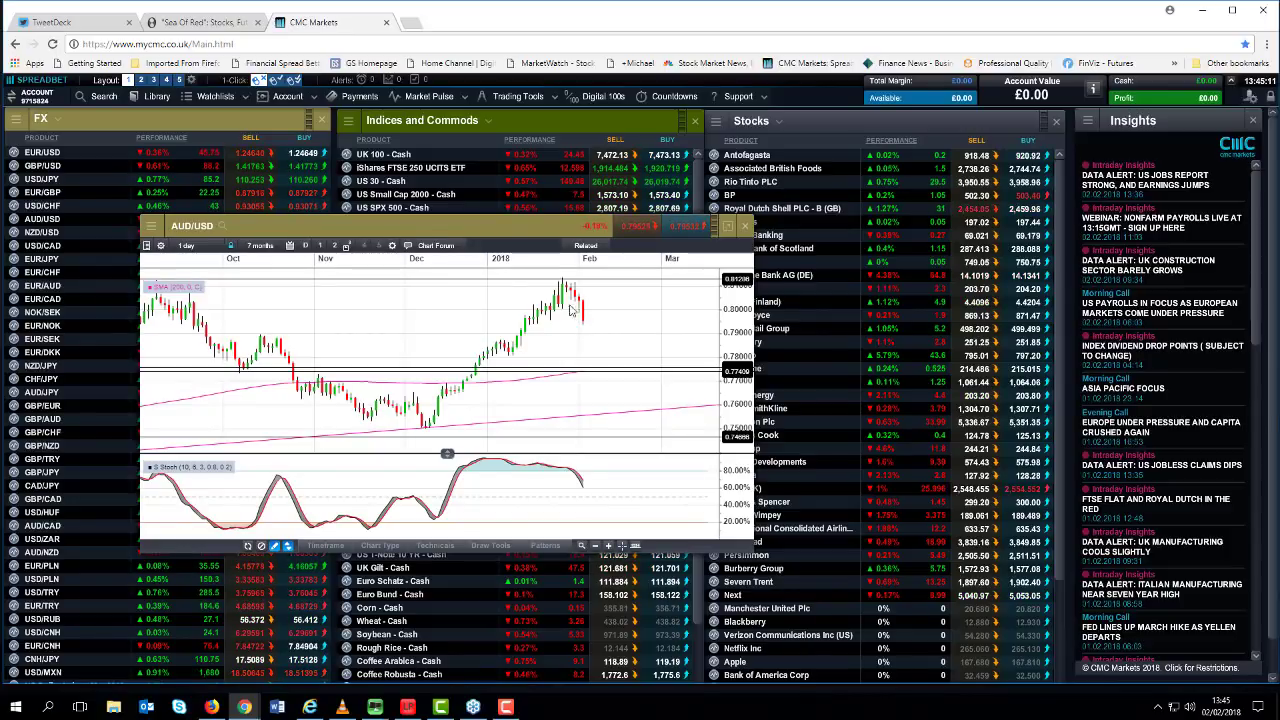
scroll(540, 285, down, 2)
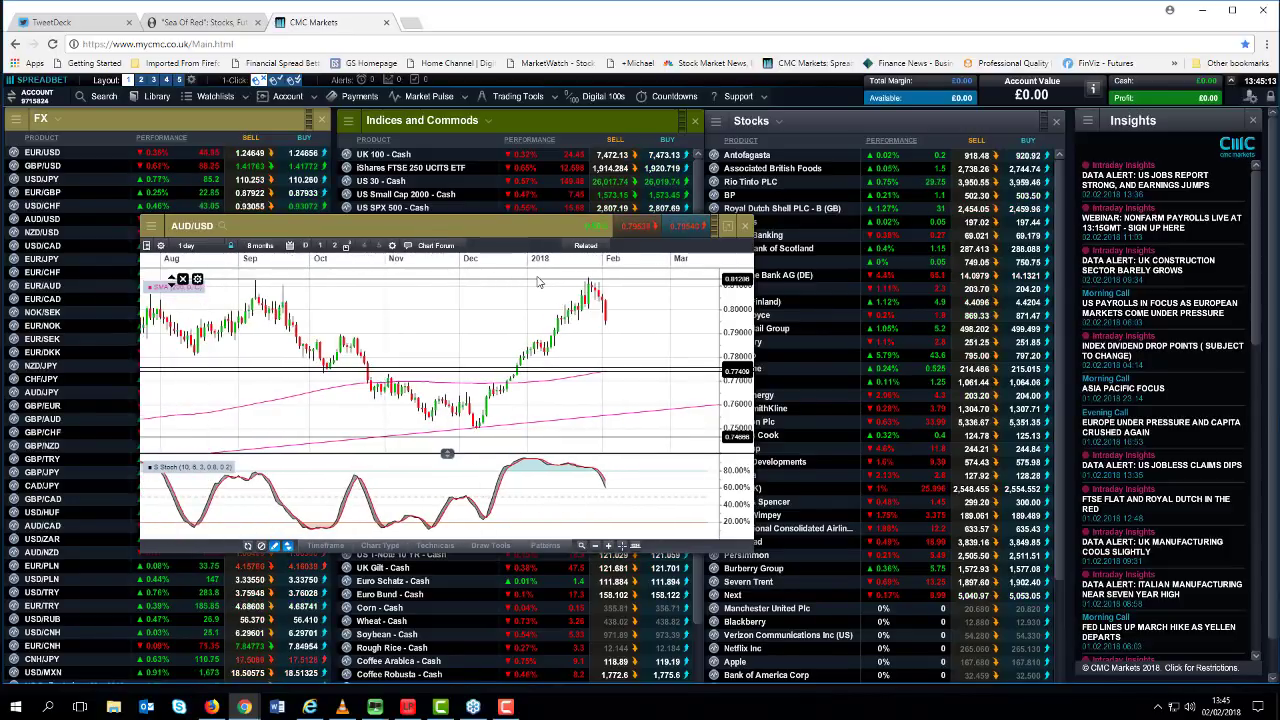